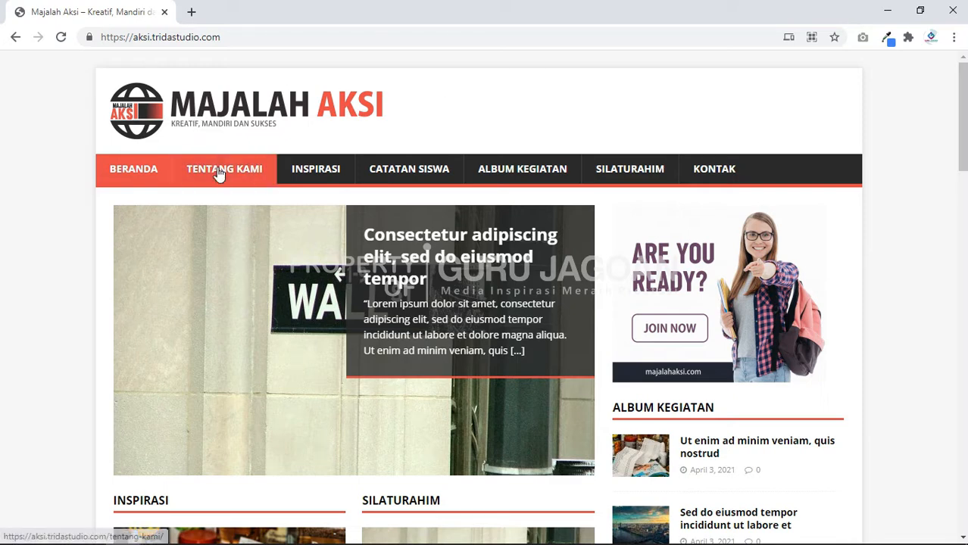
Step: Go to the reference site's Beranda home page and scroll through its content
click(135, 173)
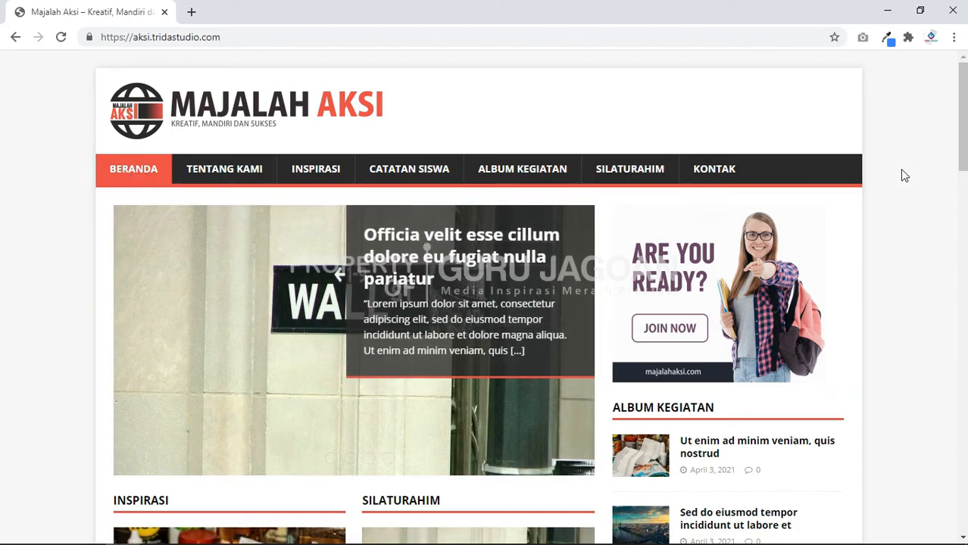
scroll(902, 175, down, 5)
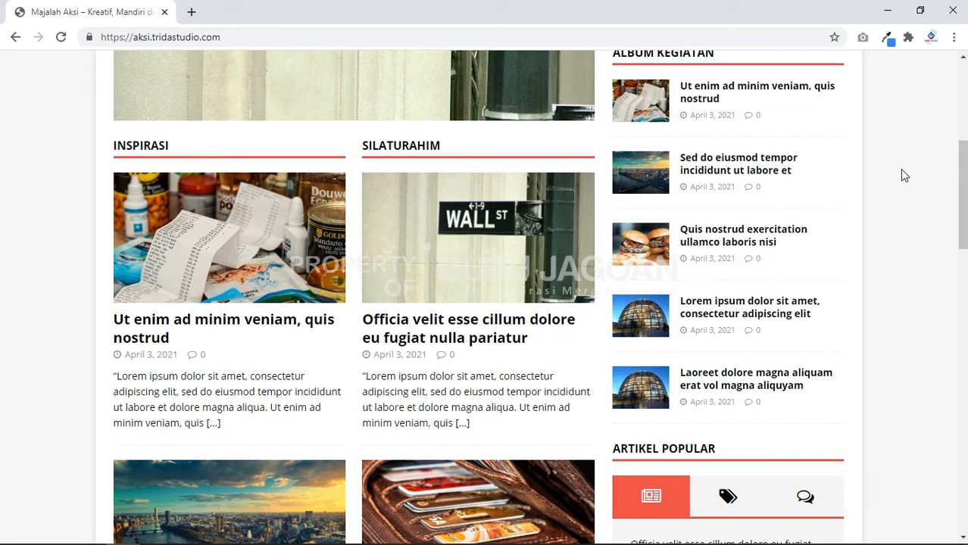
scroll(902, 175, down, 10)
scroll(902, 175, up, 7)
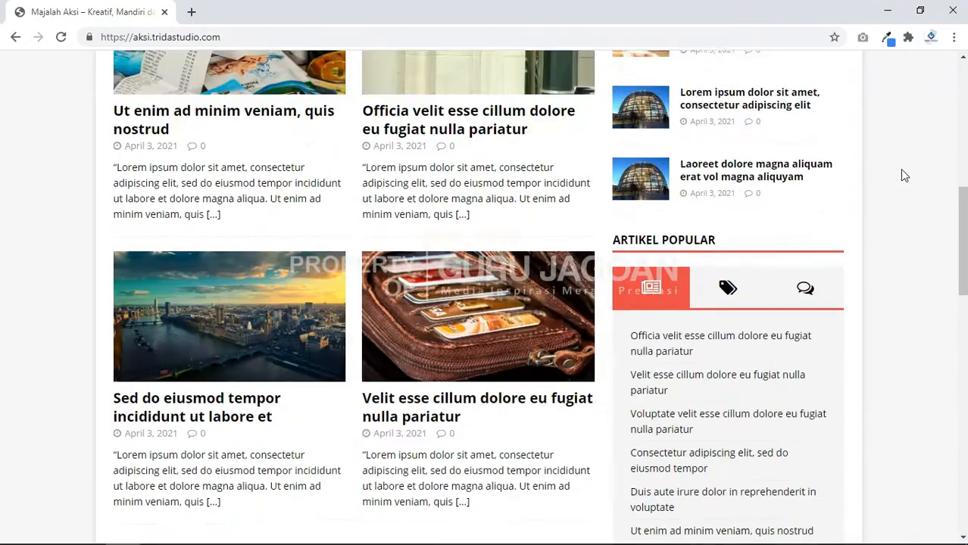
scroll(901, 174, up, 8)
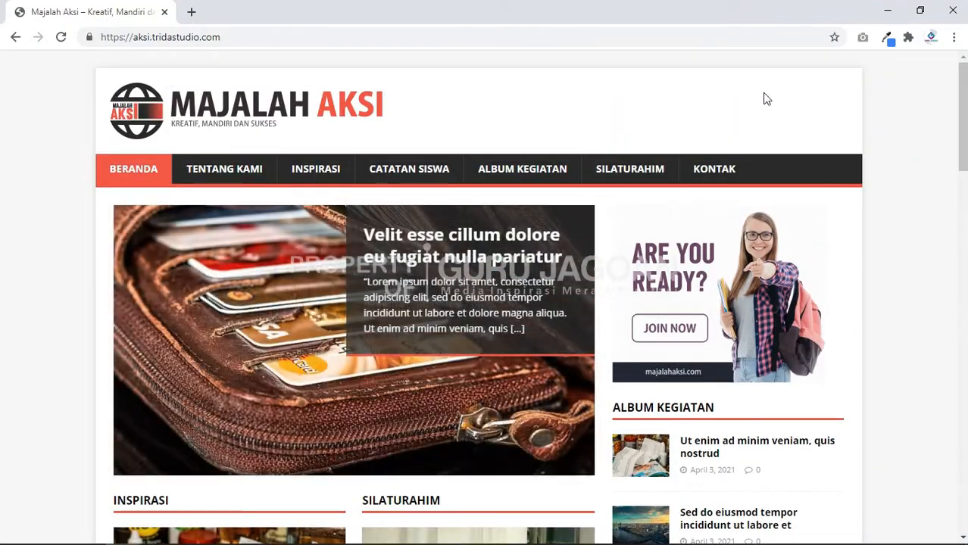
Step: Open the Tentang Kami page and highlight its heading
click(224, 170)
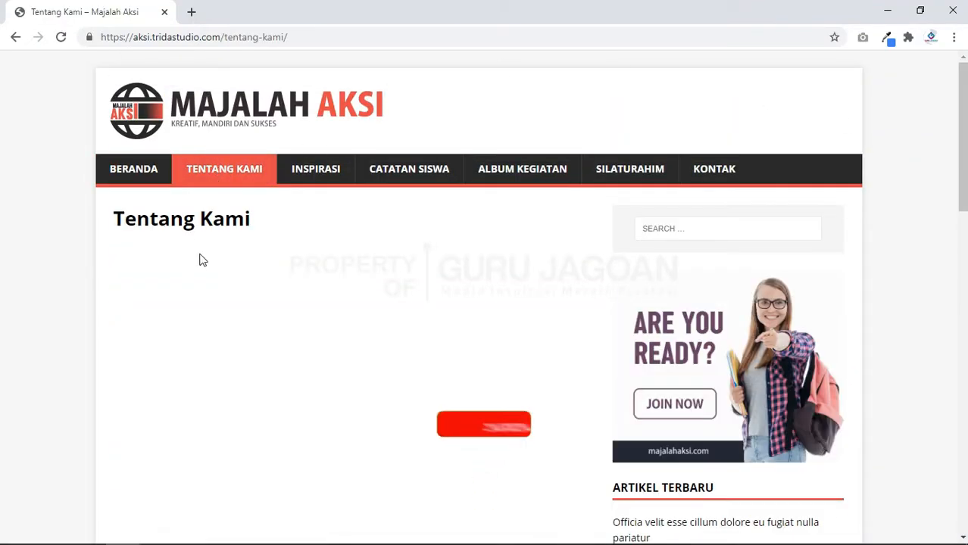
drag(119, 225, 258, 218)
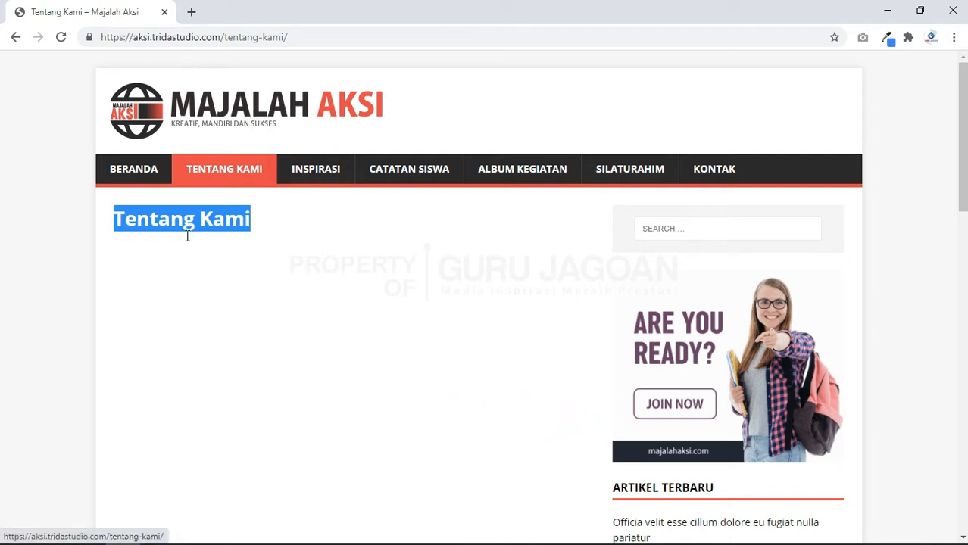
click(159, 239)
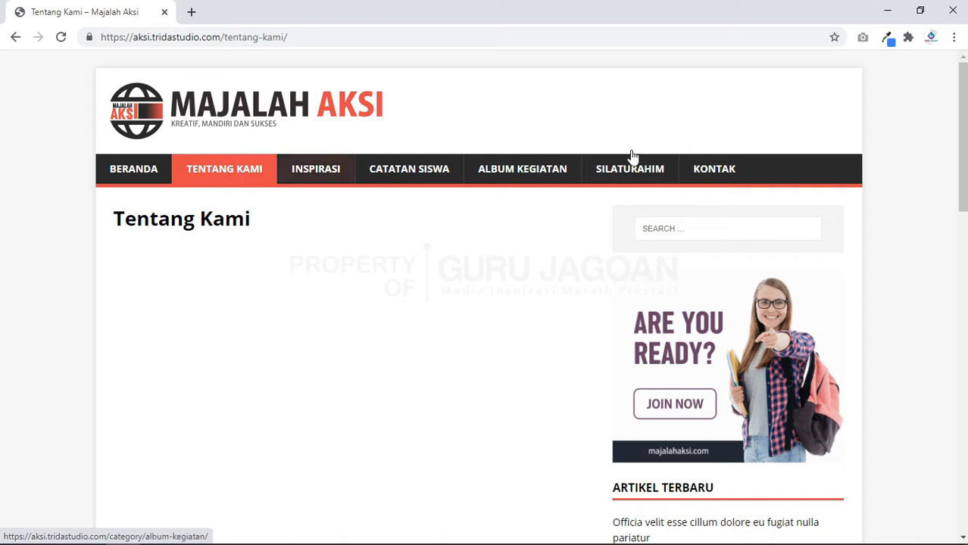
Step: View the reference site's Kontak page and Inspirasi category page
click(723, 172)
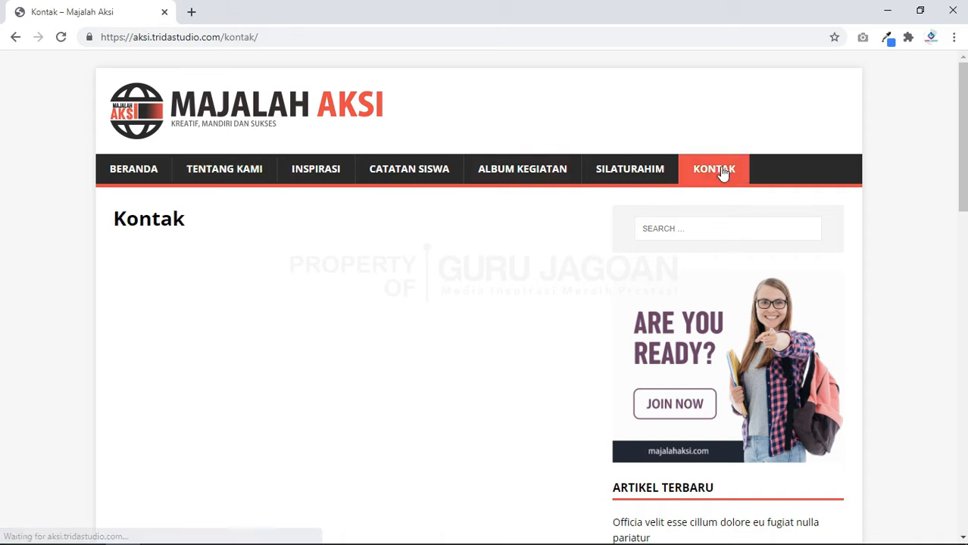
scroll(184, 262, down, 1)
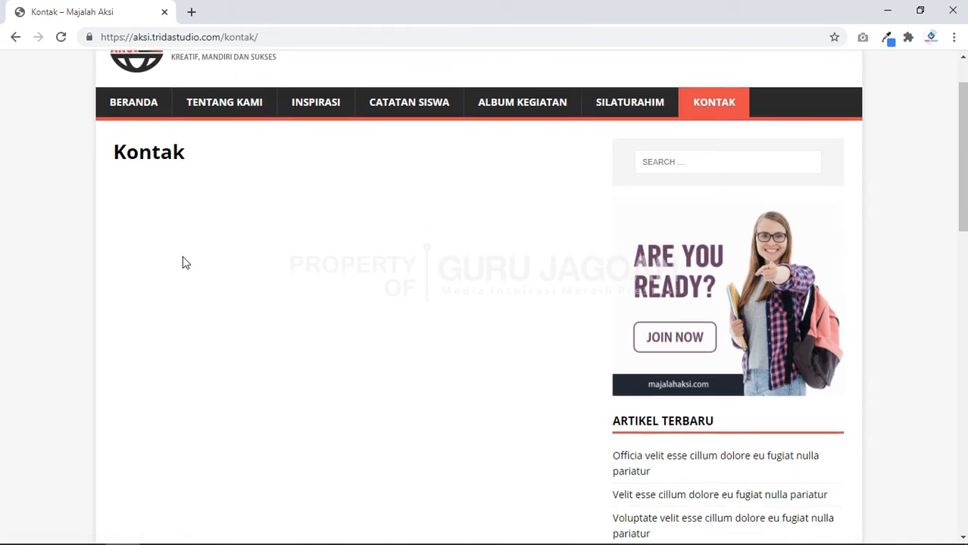
scroll(186, 263, up, 1)
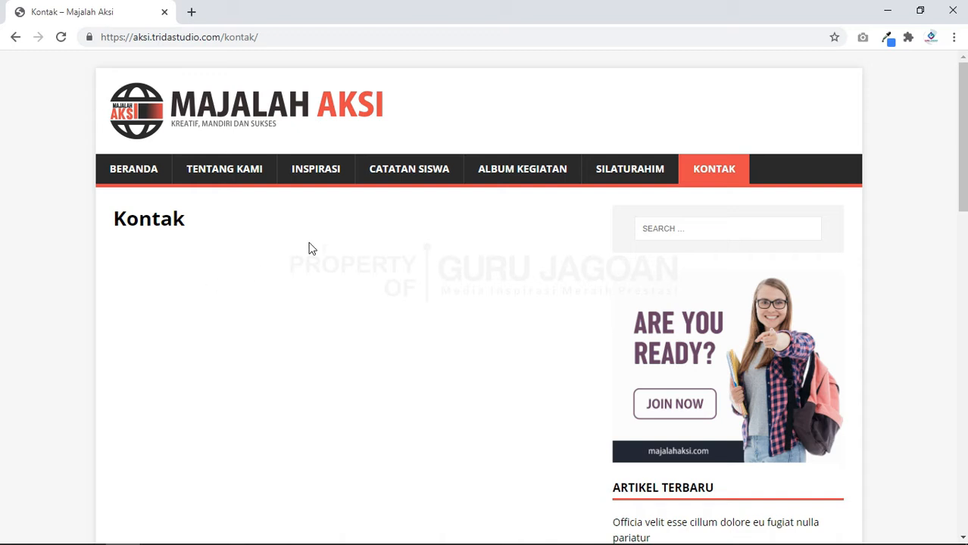
click(321, 171)
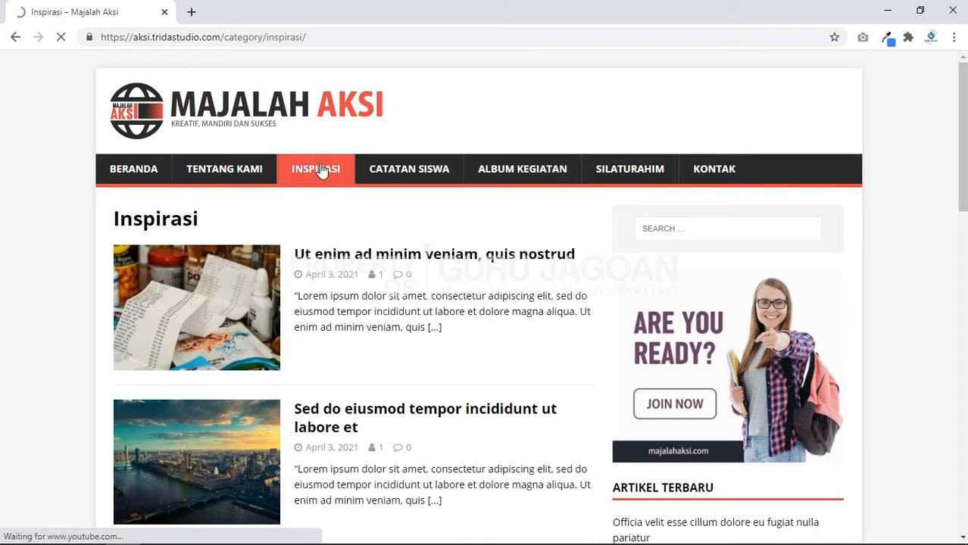
scroll(341, 276, down, 6)
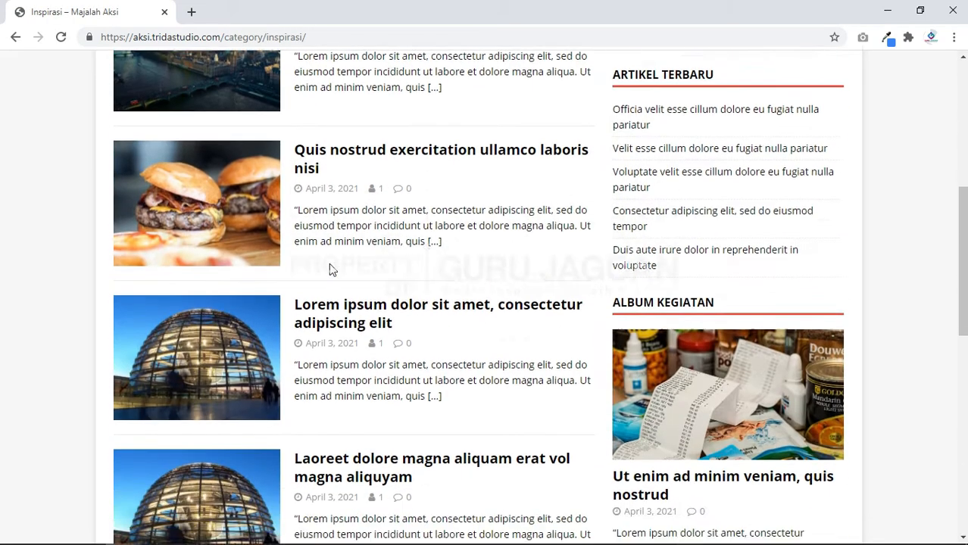
scroll(337, 271, up, 6)
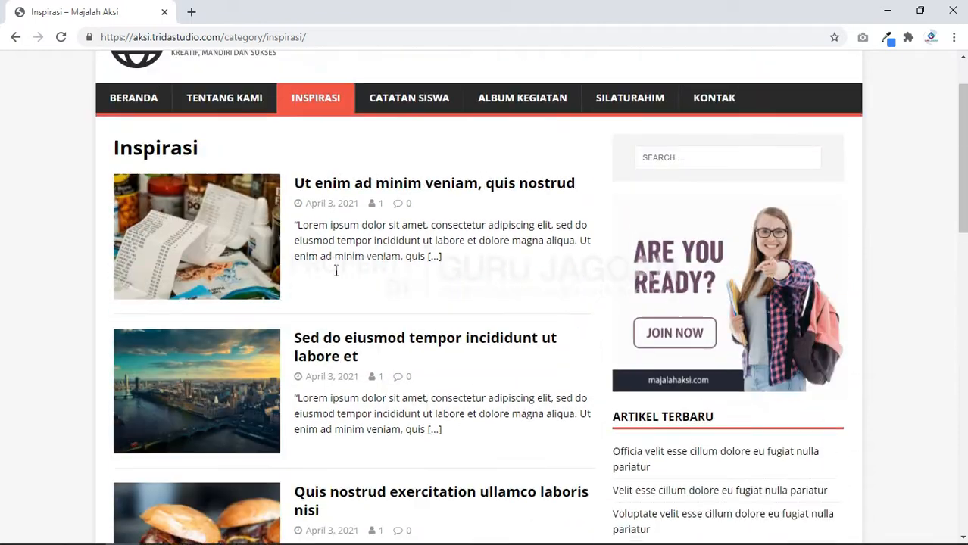
Step: Browse the Catatan Siswa, Album Kegiatan and Silaturahim category pages
click(412, 173)
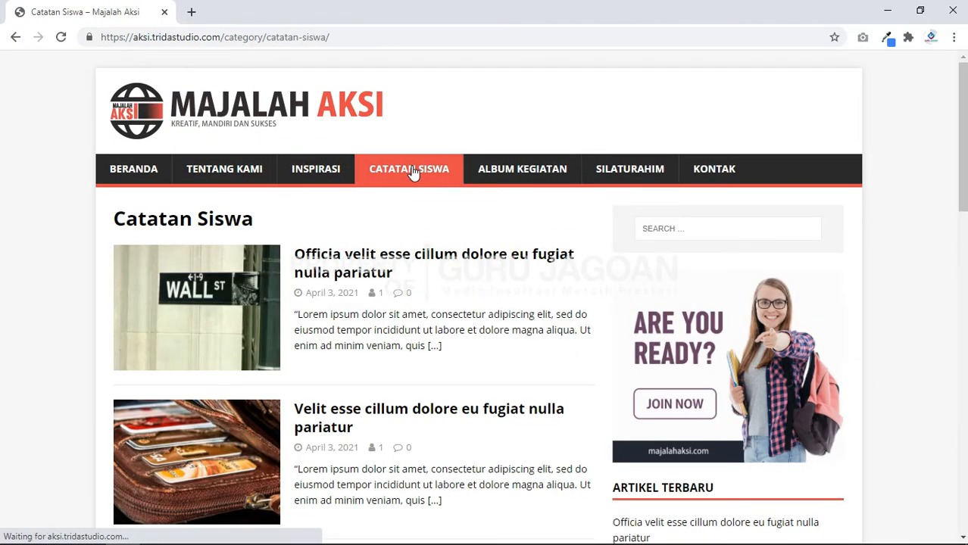
click(515, 171)
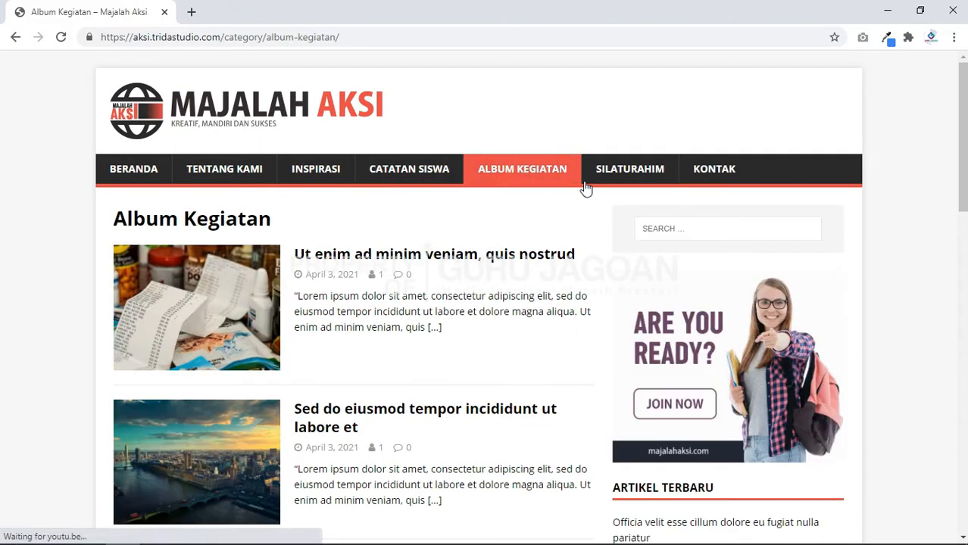
click(627, 172)
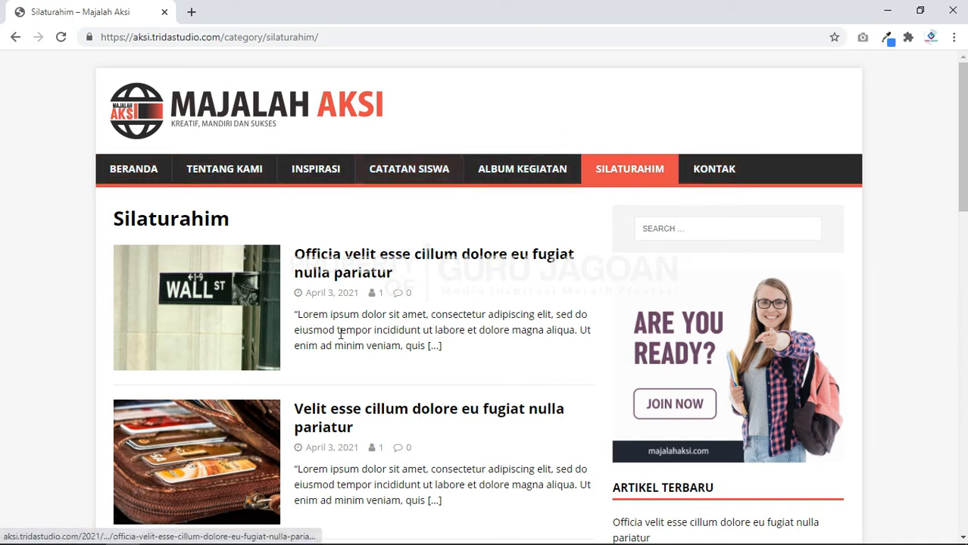
scroll(343, 301, down, 1)
scroll(340, 302, up, 1)
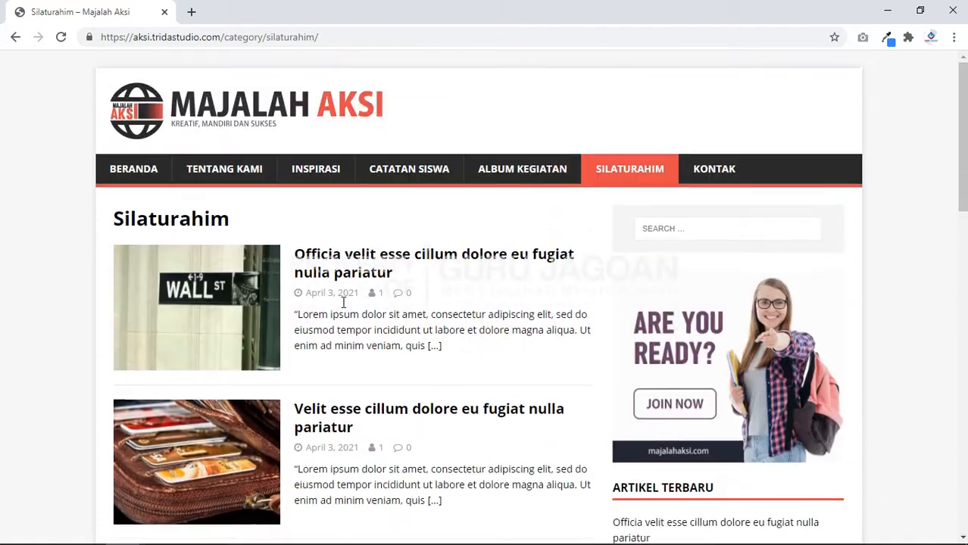
click(192, 14)
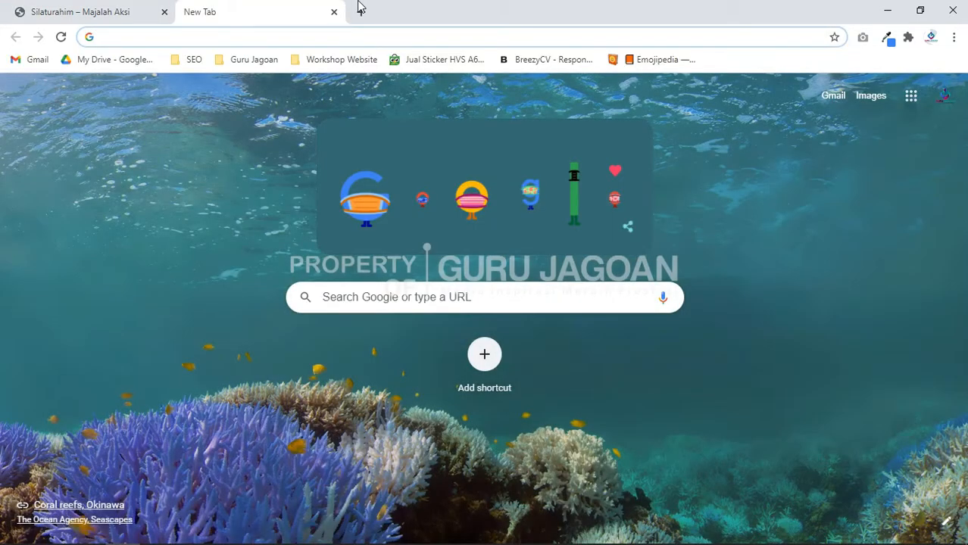
Step: Load localhost/aksi, retry, and note the connection-refused error
text(localhost/)
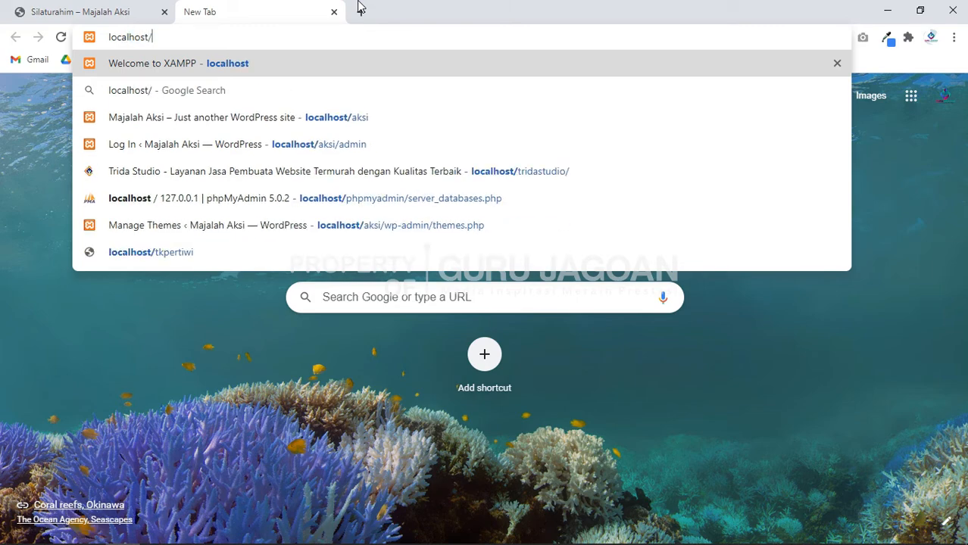
text(aksi)
key(Return)
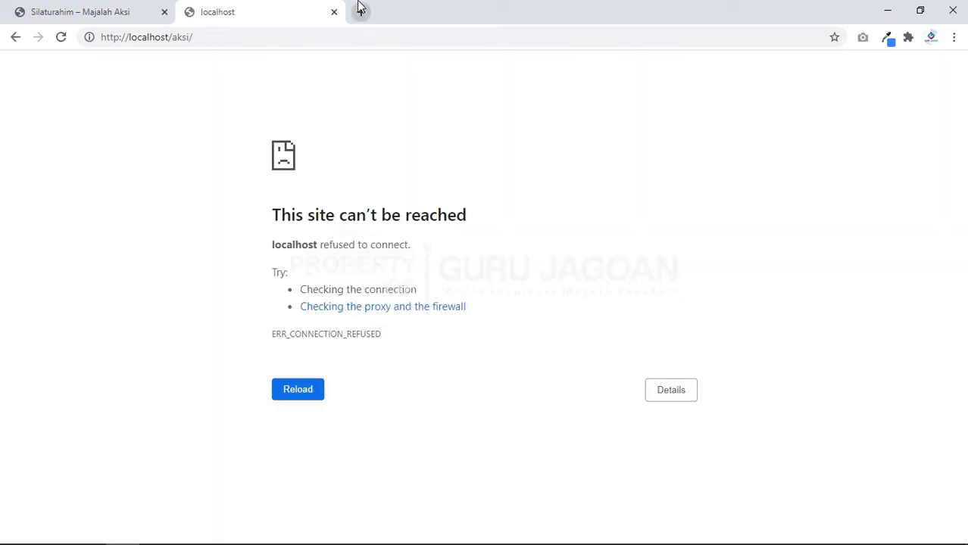
click(62, 39)
drag(273, 216, 471, 215)
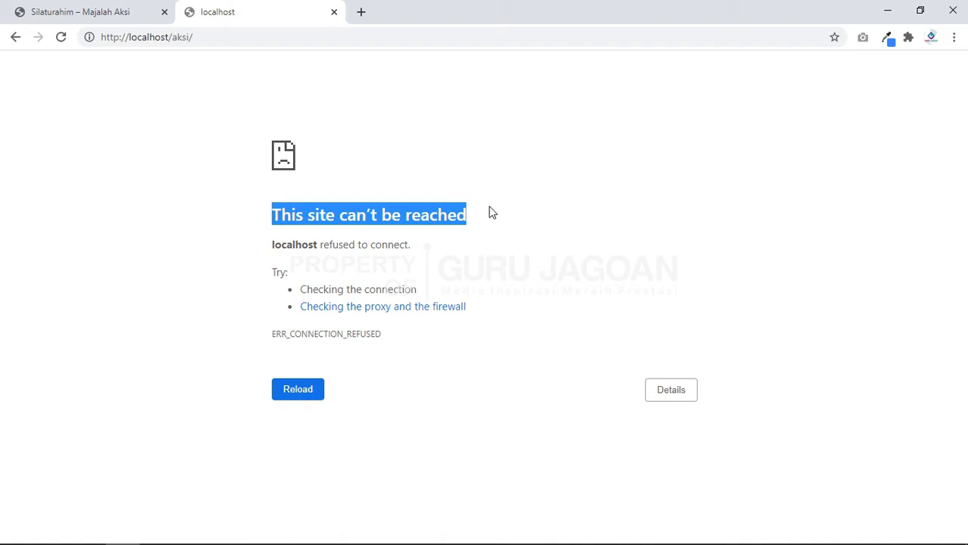
click(491, 197)
drag(272, 247, 428, 250)
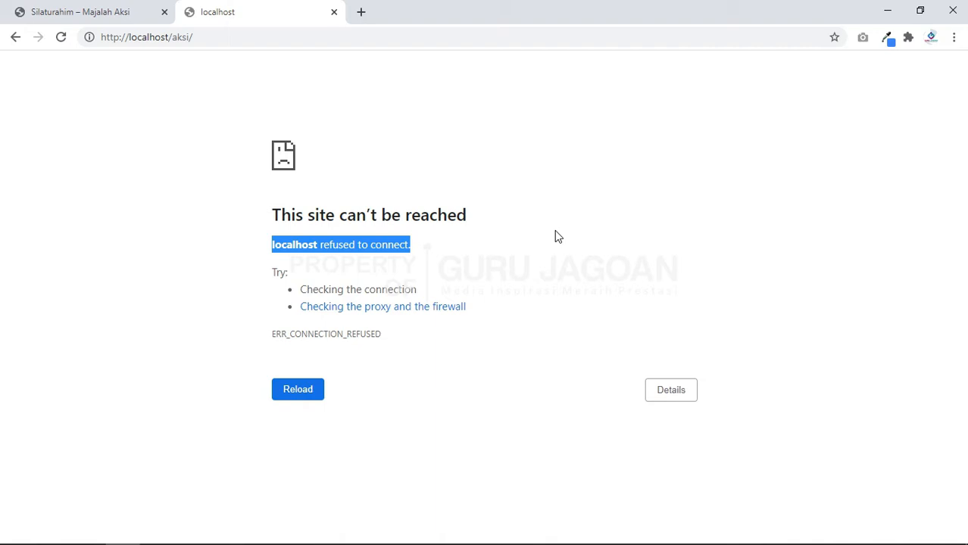
click(54, 534)
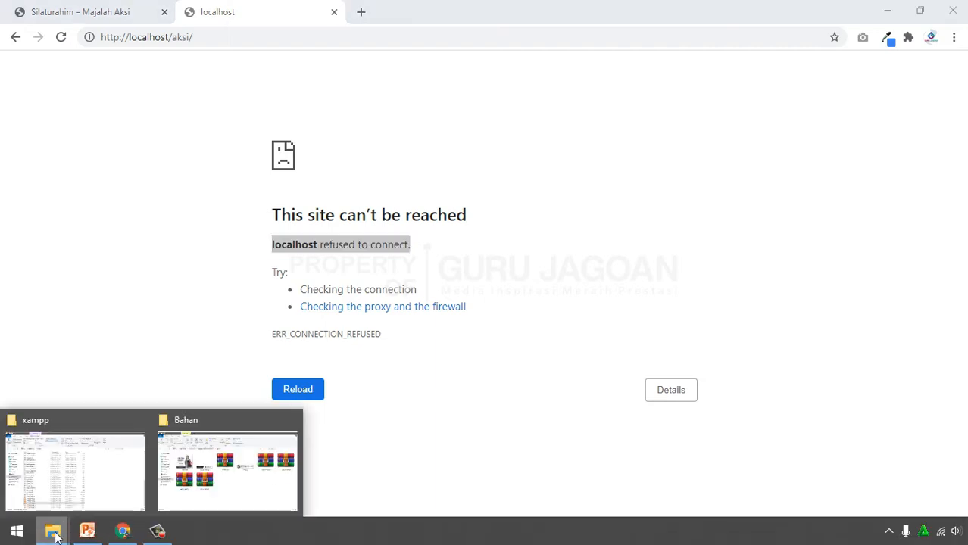
Step: Launch xampp-control.exe from the xampp folder
click(65, 462)
click(271, 109)
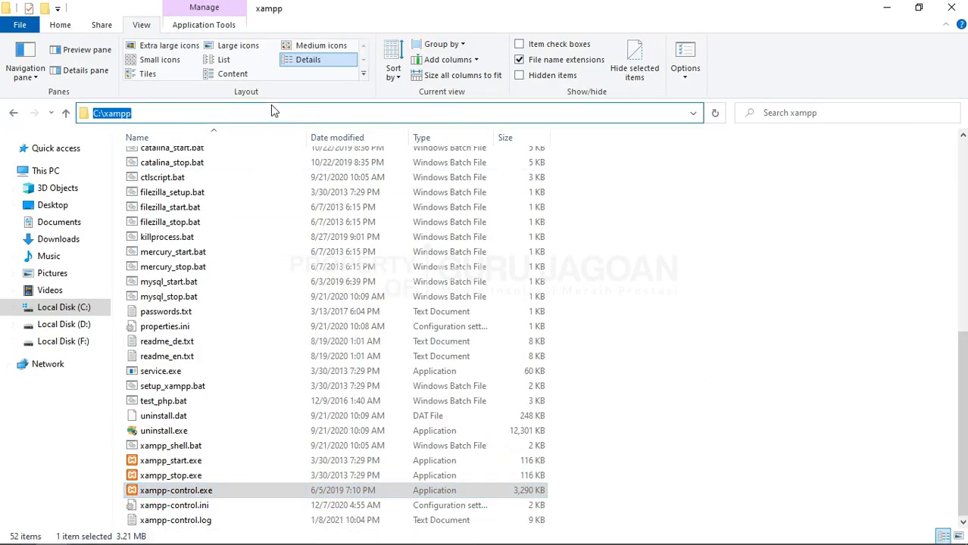
click(281, 115)
click(781, 313)
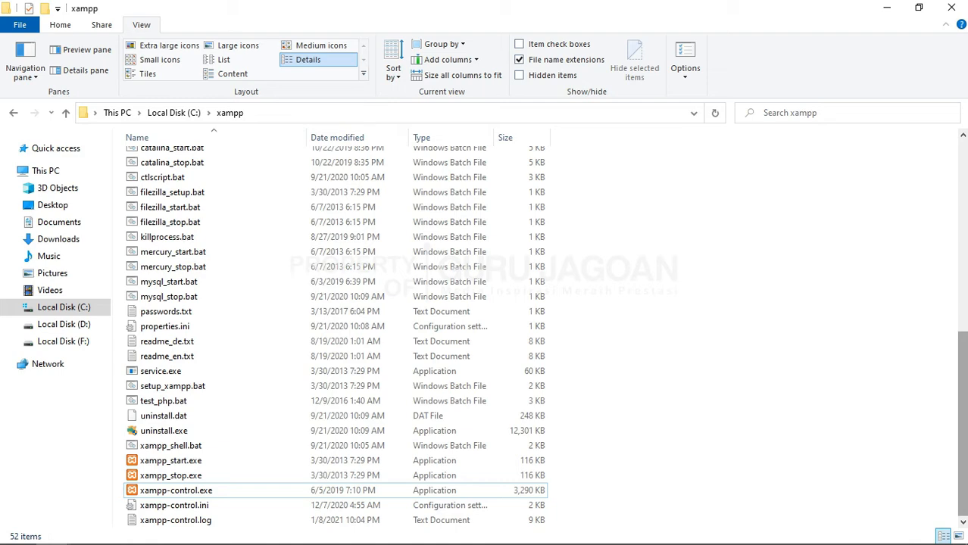
drag(964, 393, 965, 254)
drag(965, 363, 964, 500)
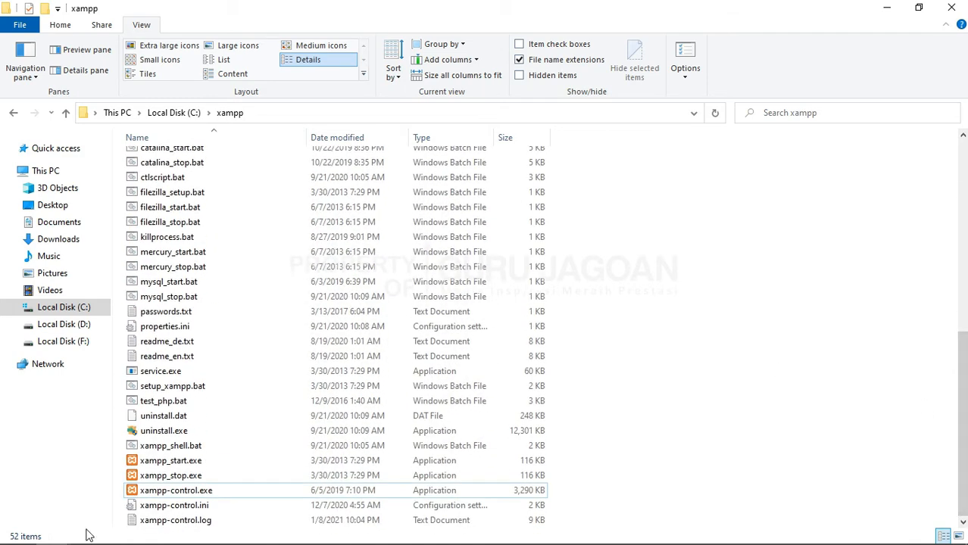
click(169, 492)
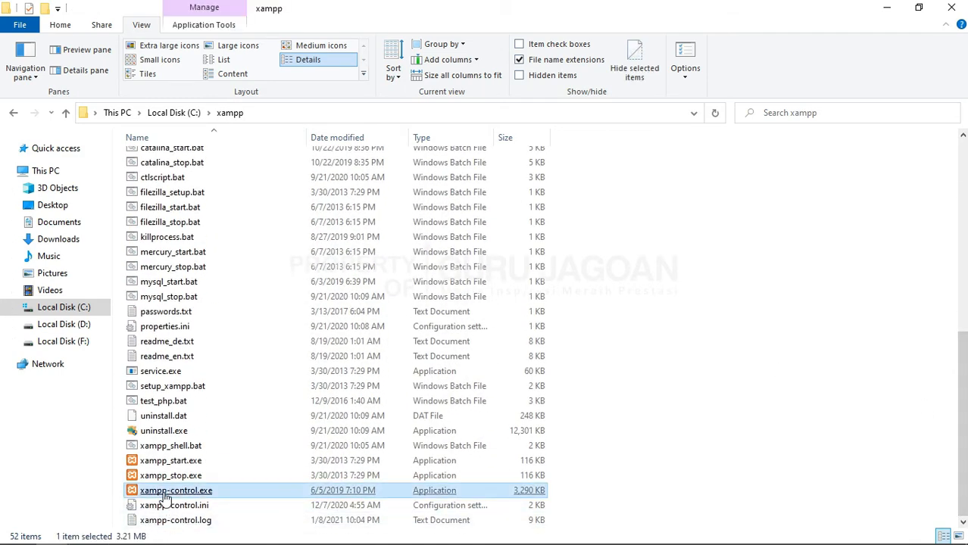
double_click(204, 493)
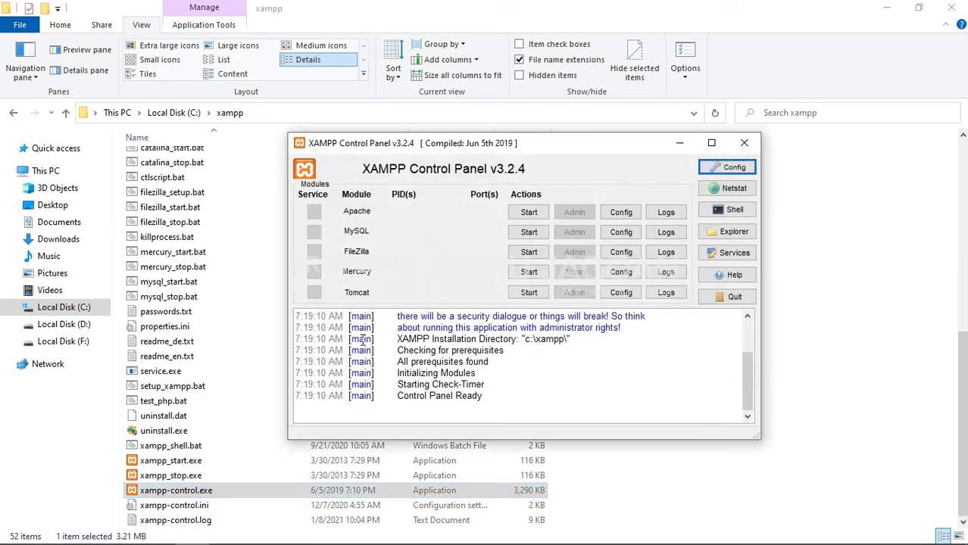
Step: Start Apache and MySQL, then close the XAMPP Control Panel
click(530, 214)
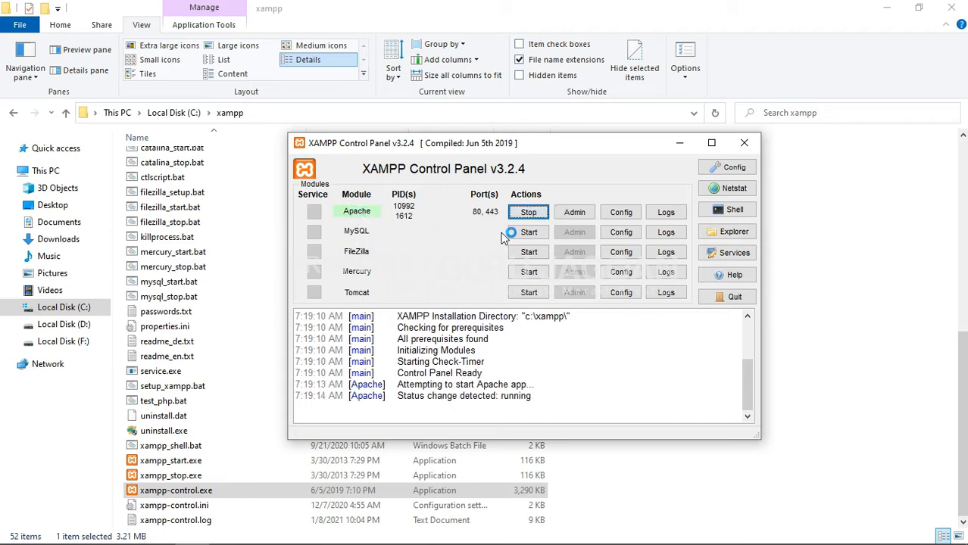
click(529, 234)
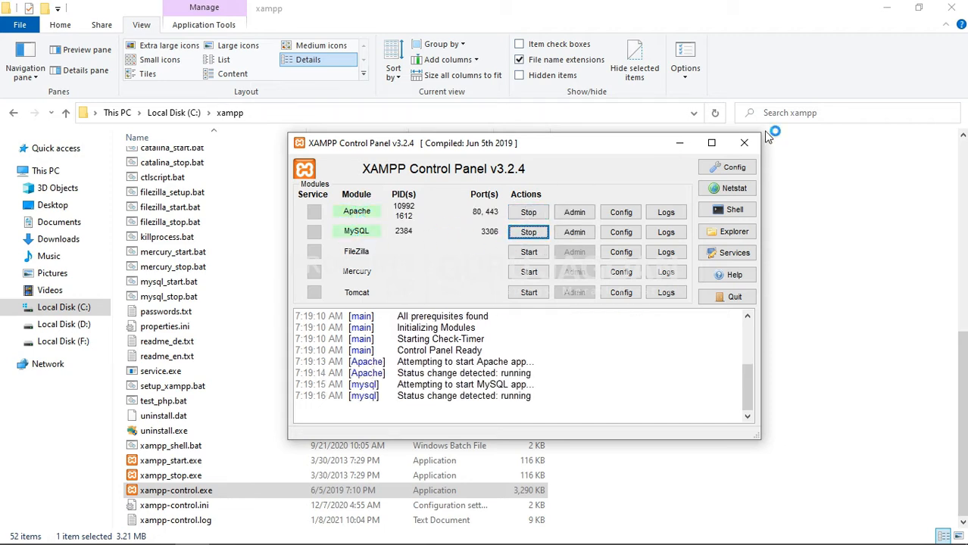
click(746, 150)
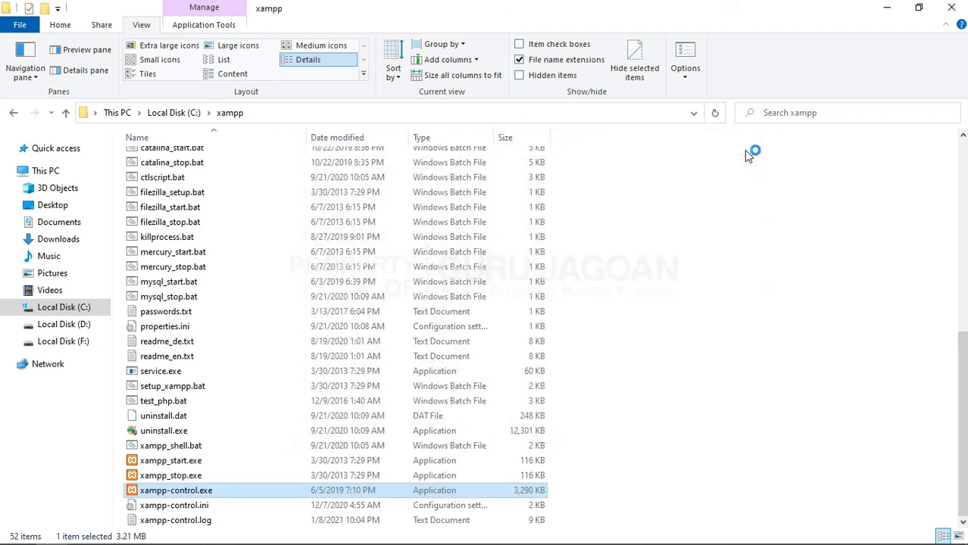
click(123, 531)
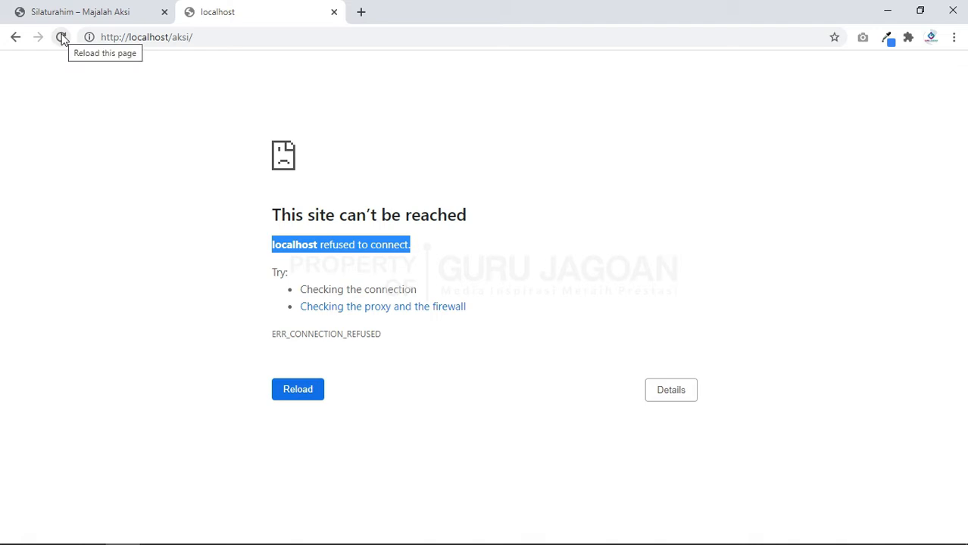
Step: Reload the local site, then go to localhost/aksi/admin to reach the Dashboard
click(299, 391)
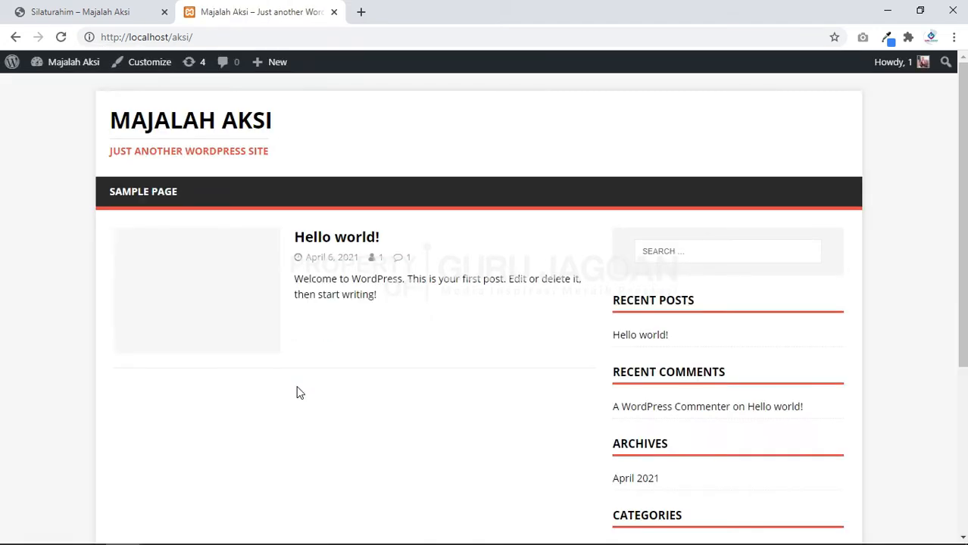
click(277, 42)
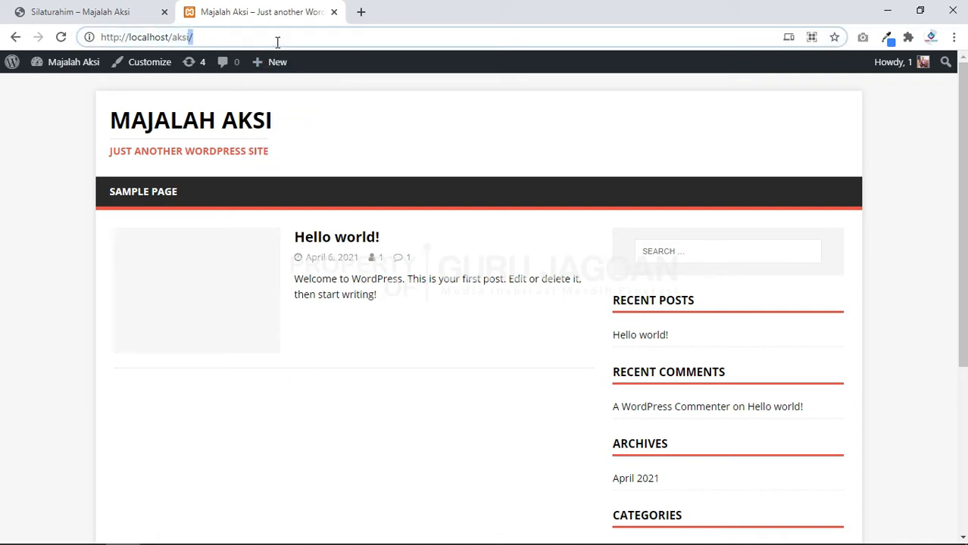
click(277, 43)
text(admin)
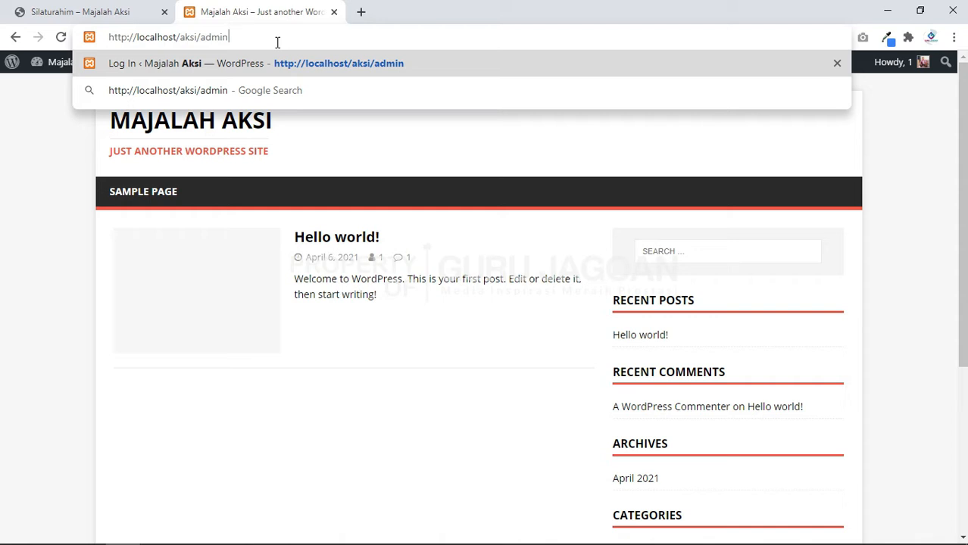
key(Return)
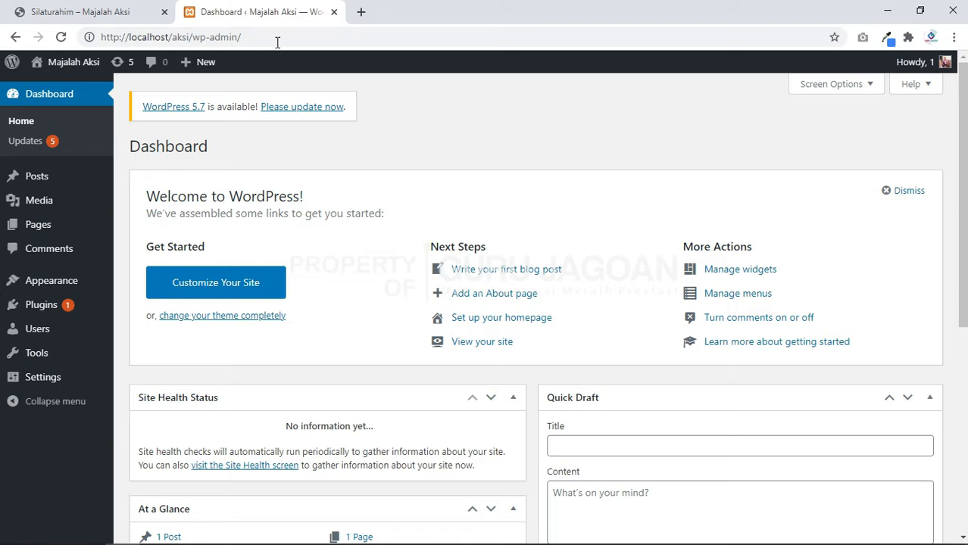
Step: Log out of the WordPress admin and log back in with the username, password and Remember Me
mouse_move(933, 67)
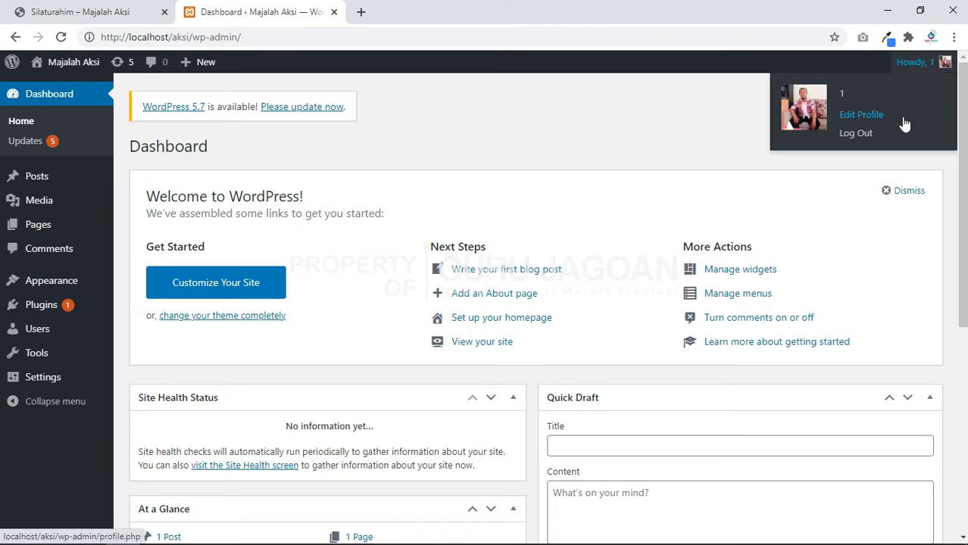
click(871, 136)
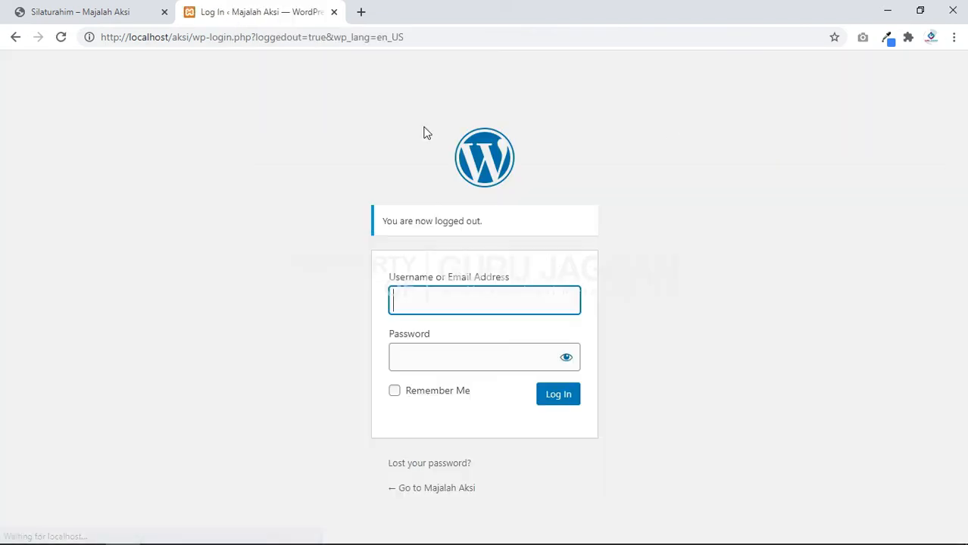
click(440, 302)
text(1)
key(Tab)
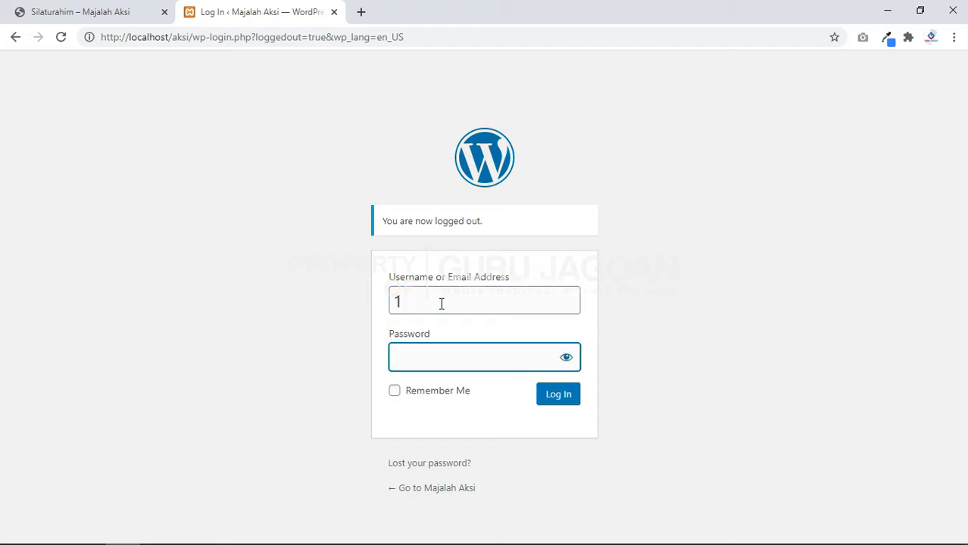
text(1)
click(436, 393)
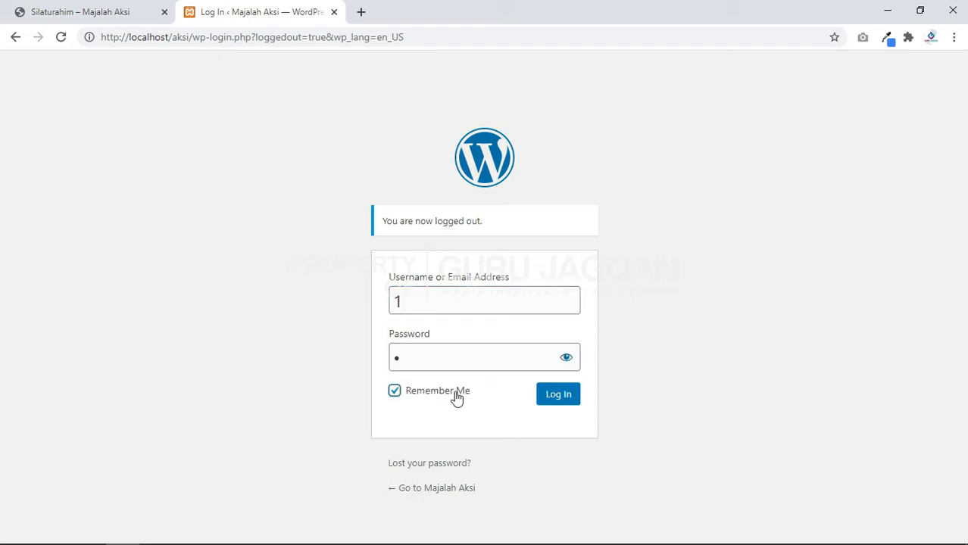
click(559, 395)
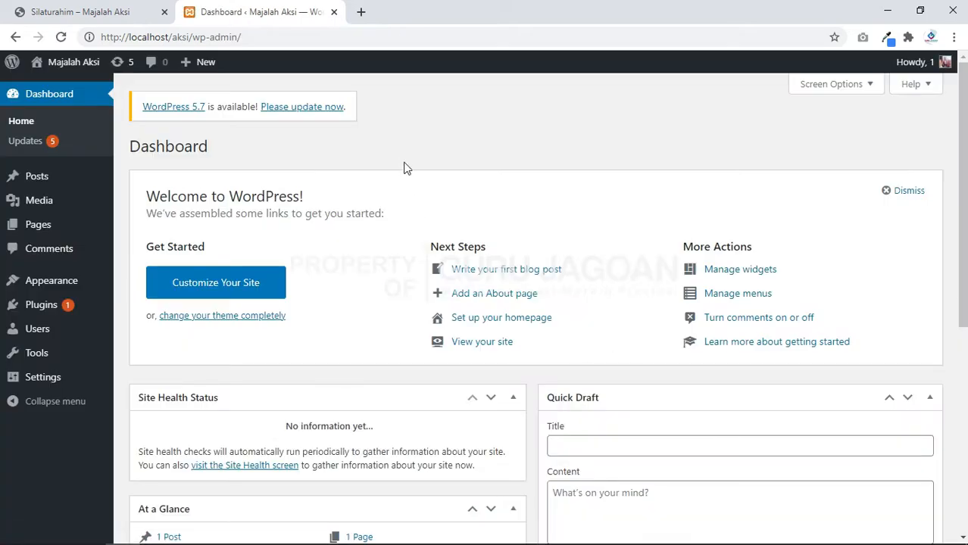
Step: Check the reference site's Silaturahim page, then start a new page via Pages > Add New
click(34, 11)
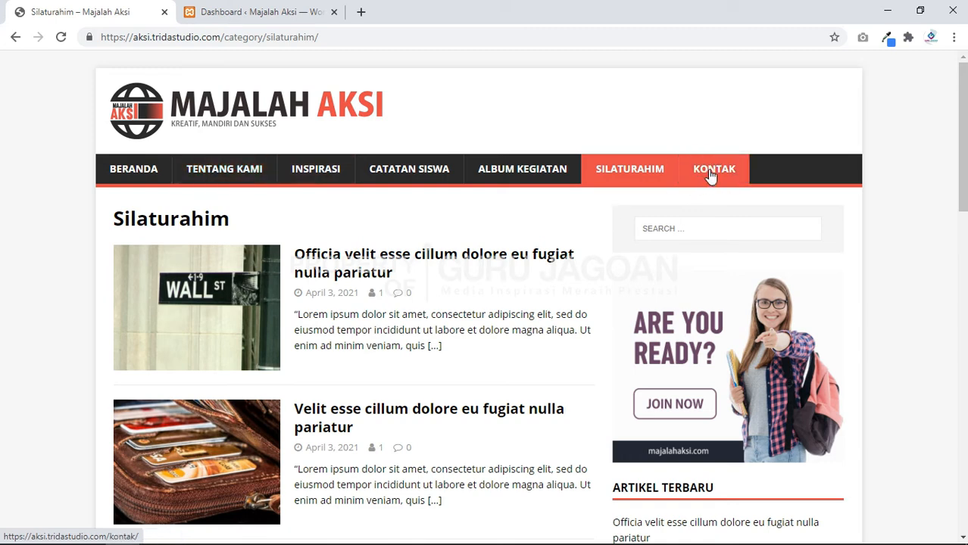
click(265, 11)
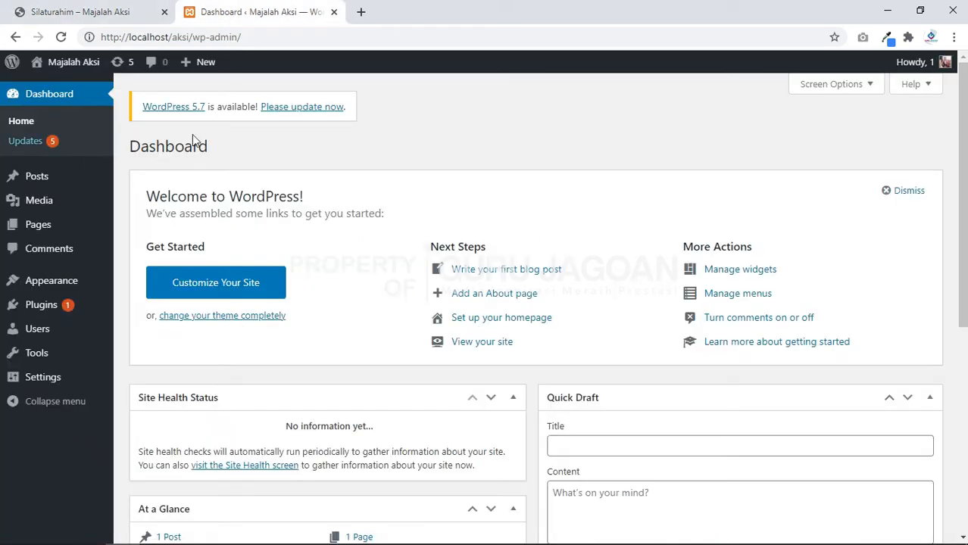
mouse_move(34, 226)
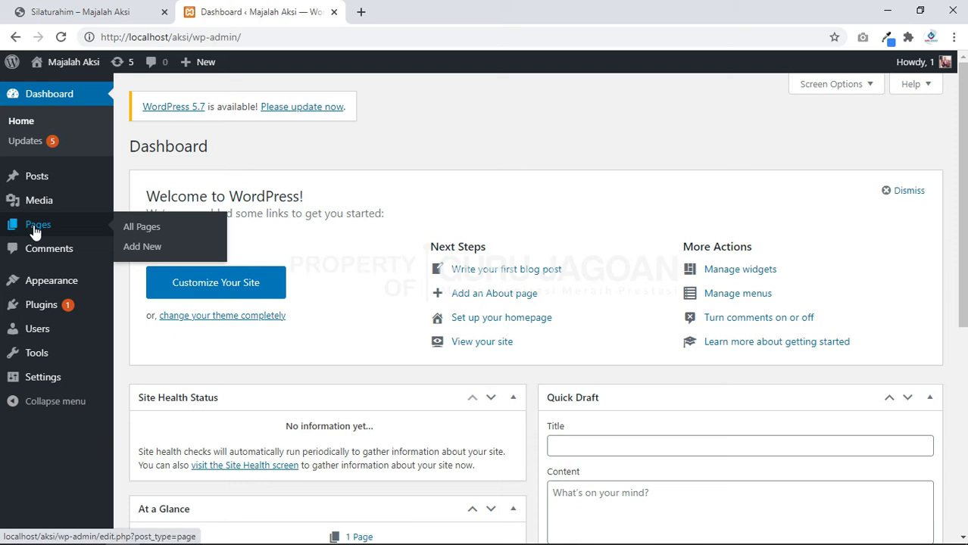
click(140, 250)
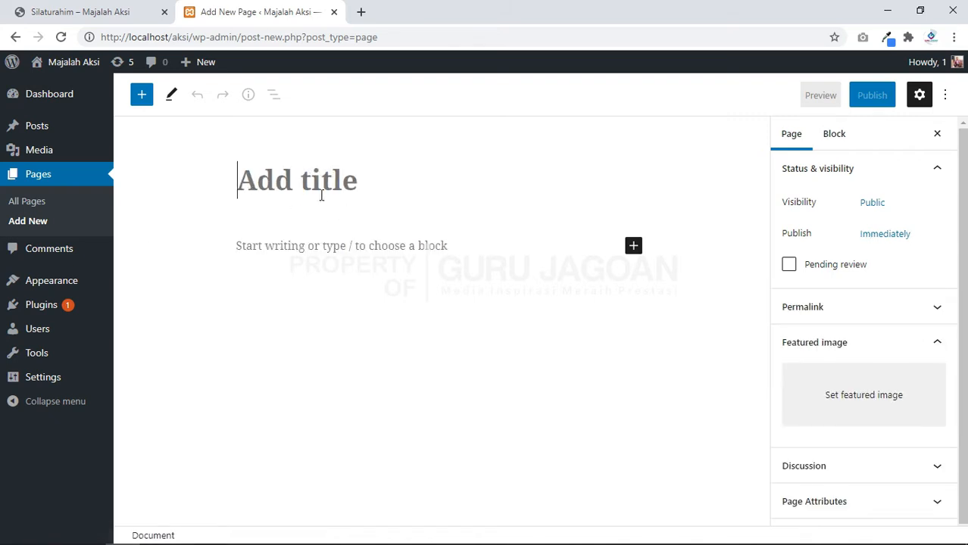
click(945, 94)
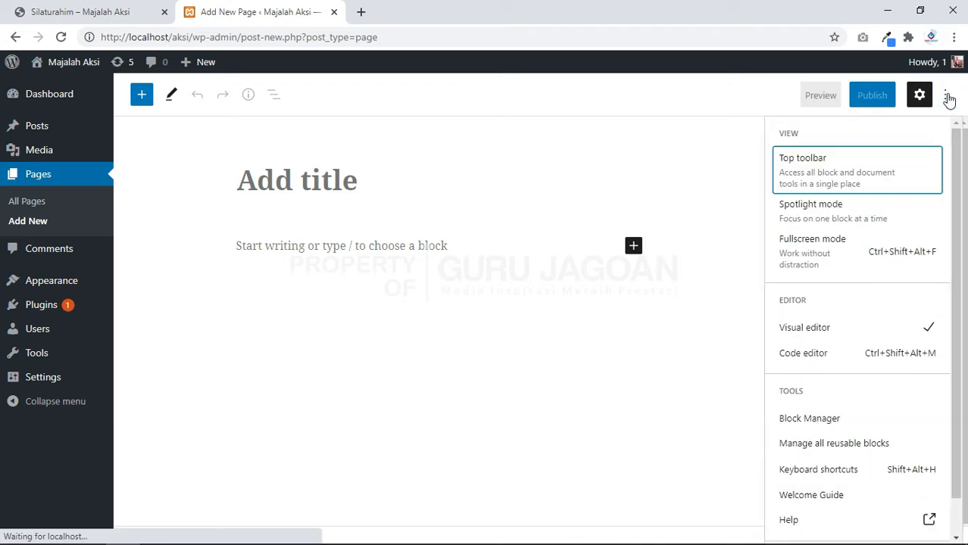
click(817, 254)
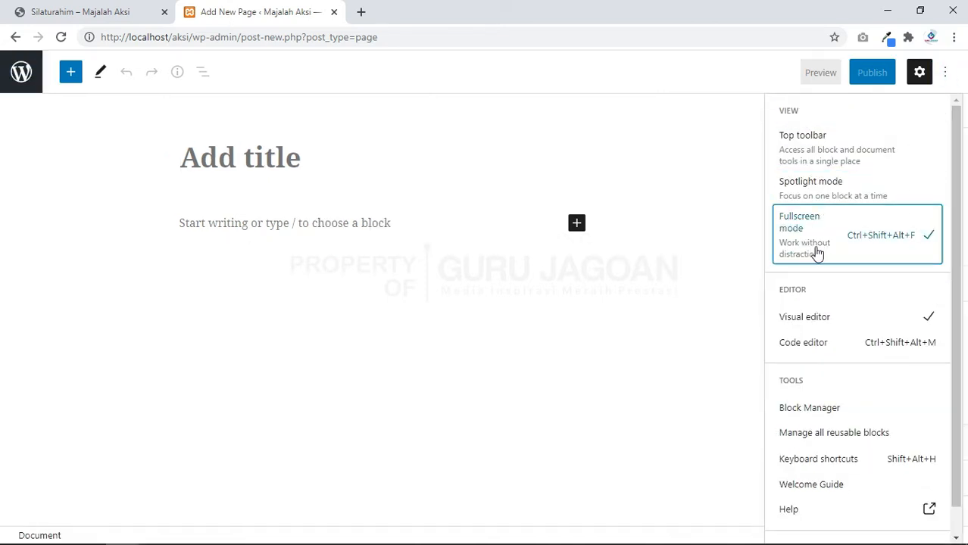
click(403, 226)
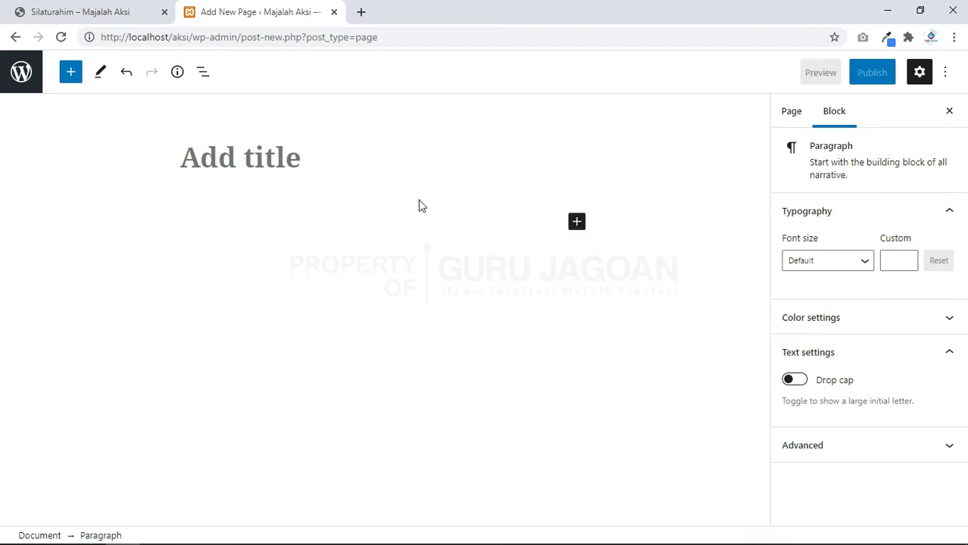
click(952, 73)
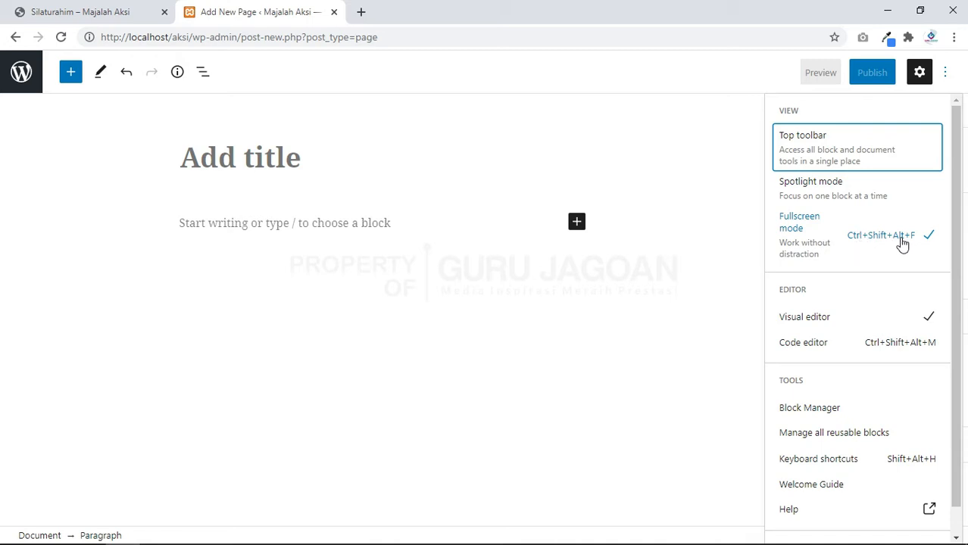
click(874, 241)
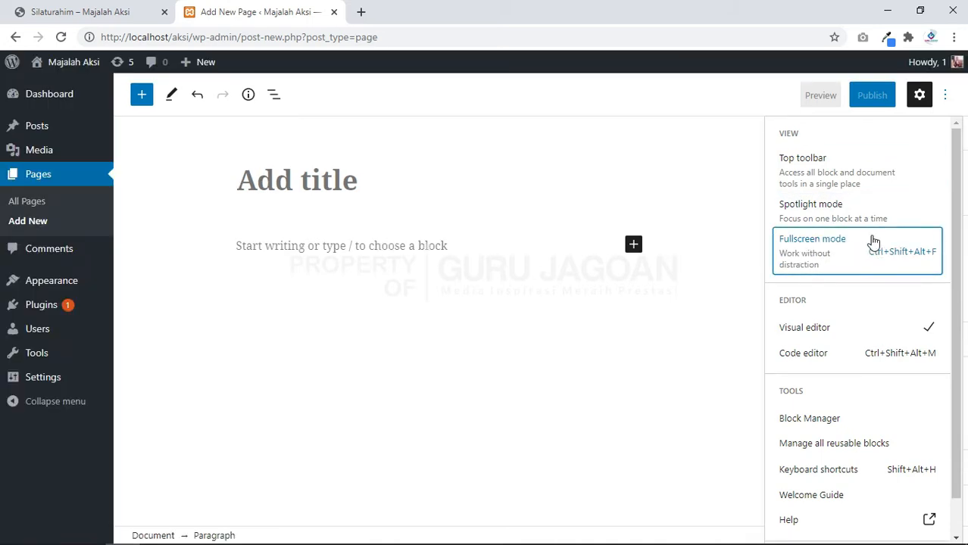
click(380, 174)
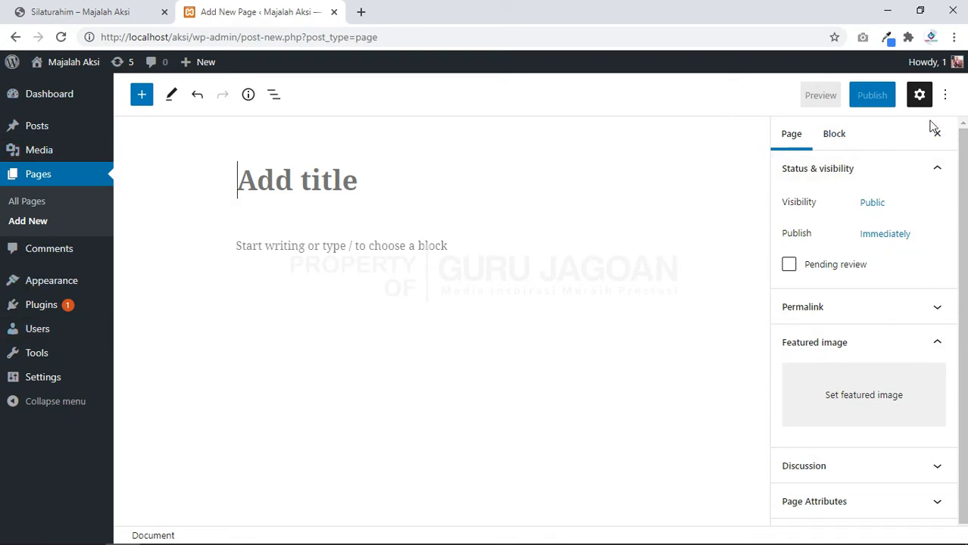
click(923, 97)
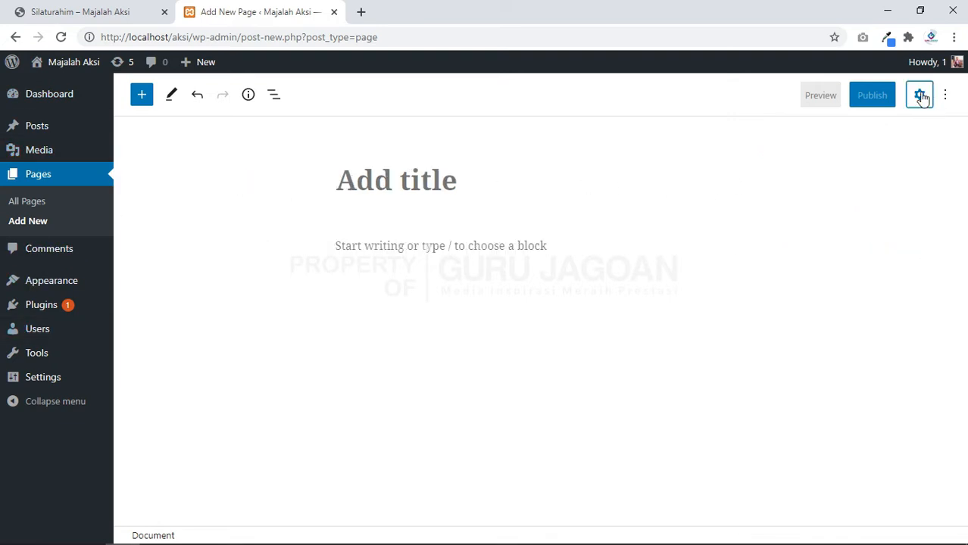
click(921, 97)
click(923, 96)
click(926, 97)
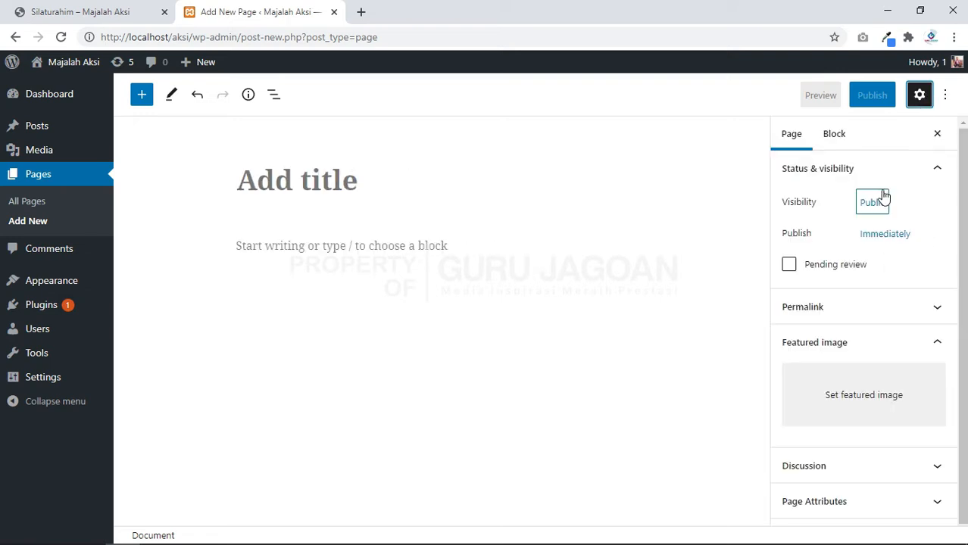
click(948, 97)
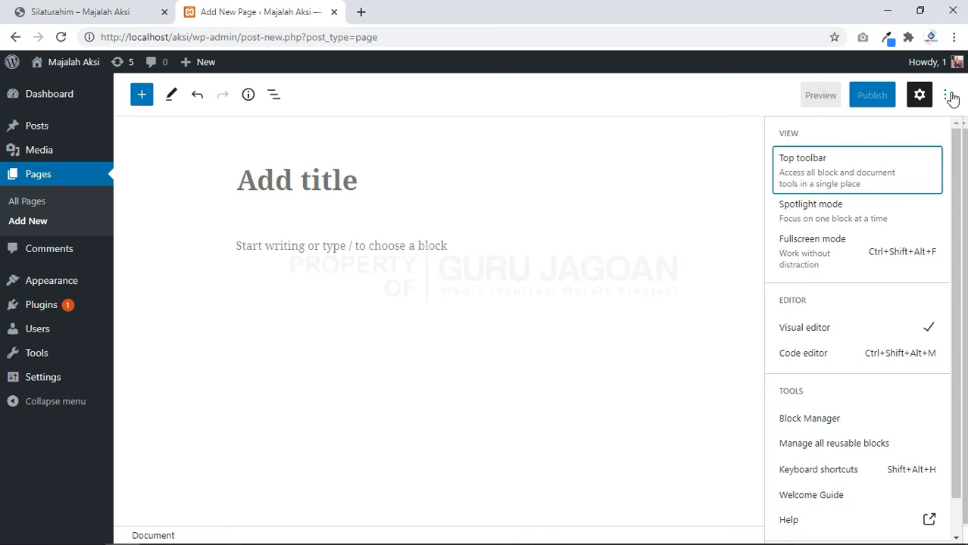
click(950, 97)
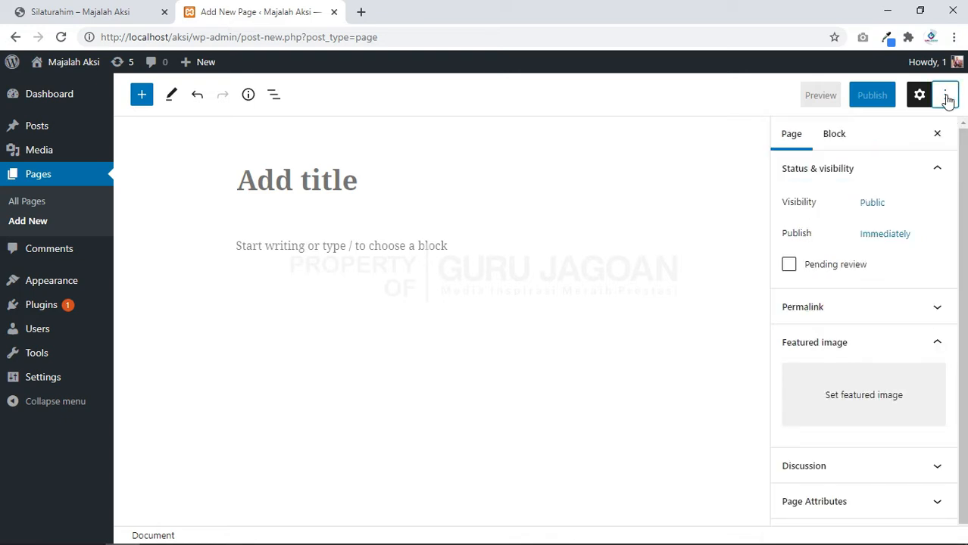
click(340, 188)
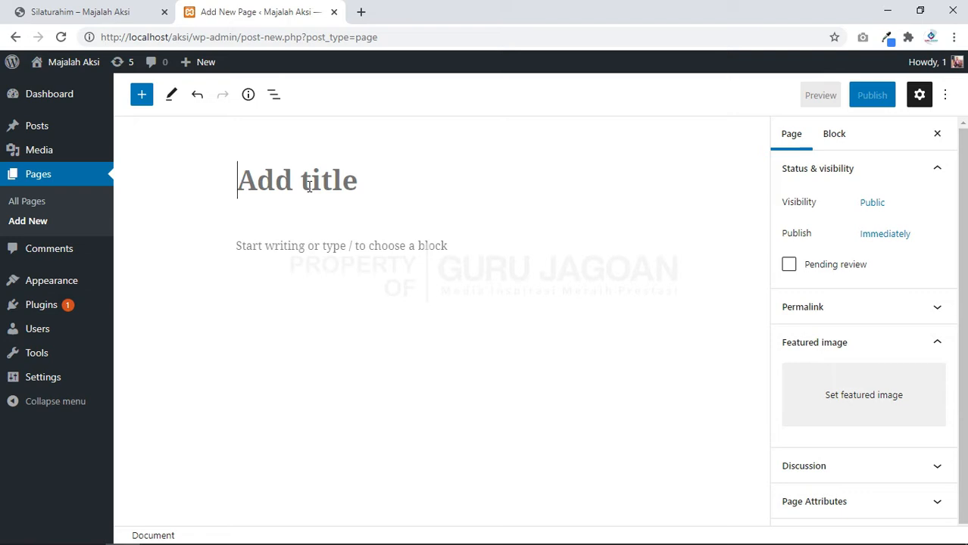
Step: Title the page 'Beranda' and choose the Homepage template under Page Attributes
text(Beranda)
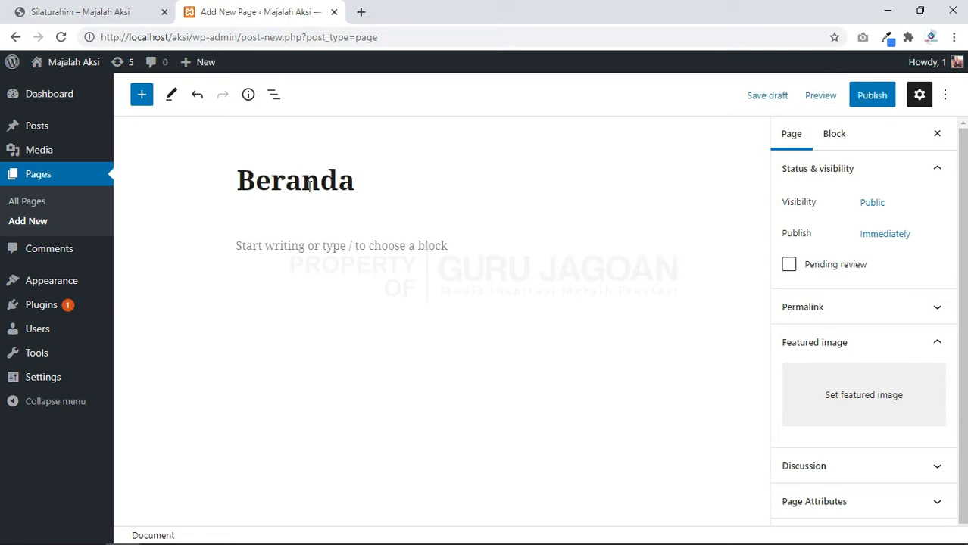
scroll(882, 324, down, 1)
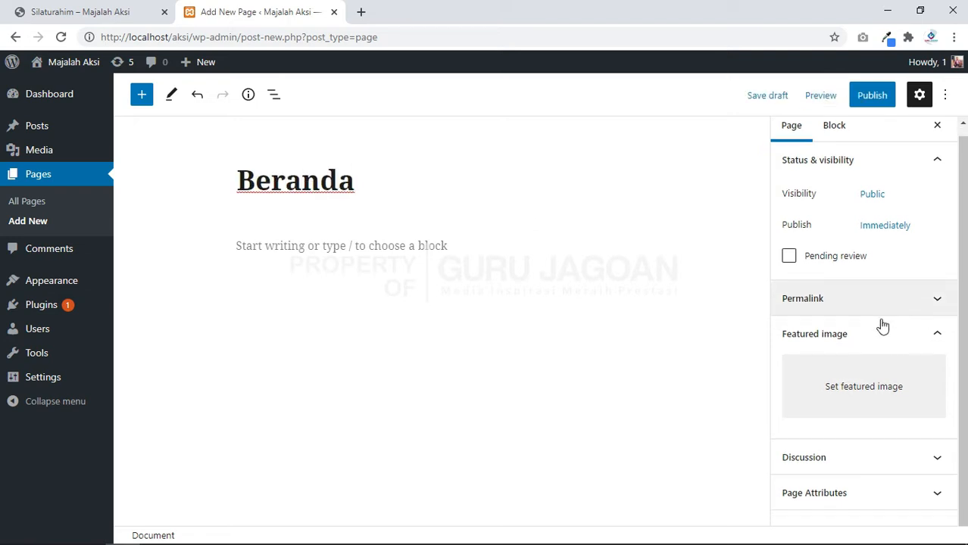
click(869, 499)
scroll(868, 497, down, 2)
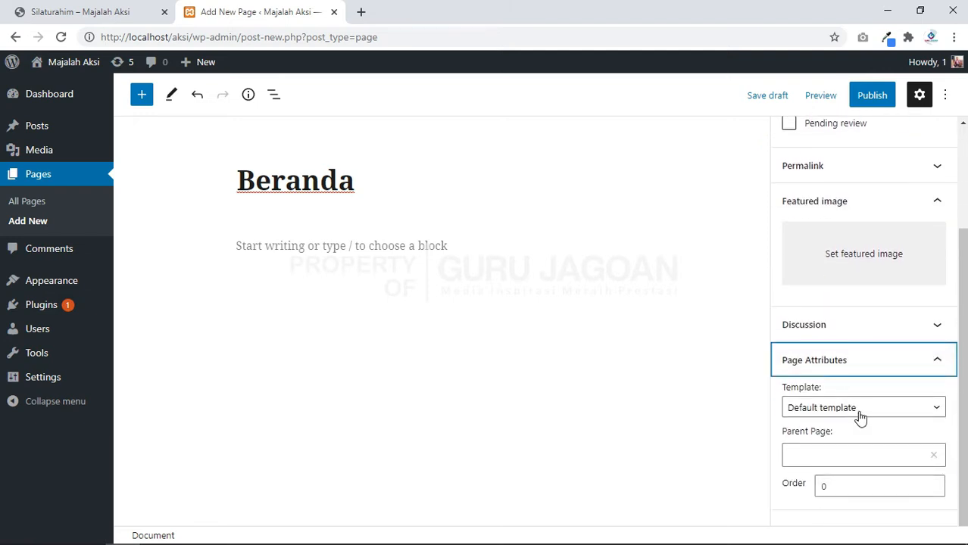
click(860, 409)
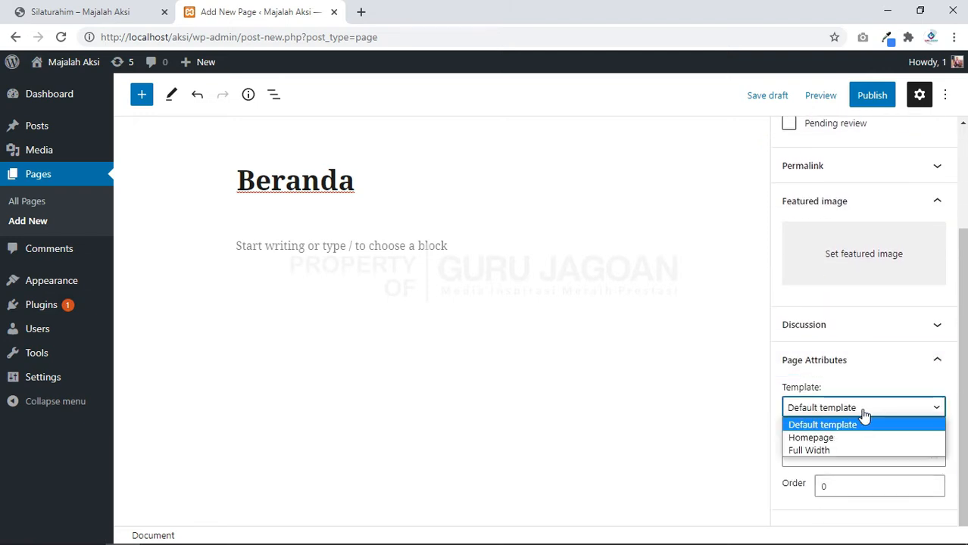
click(831, 439)
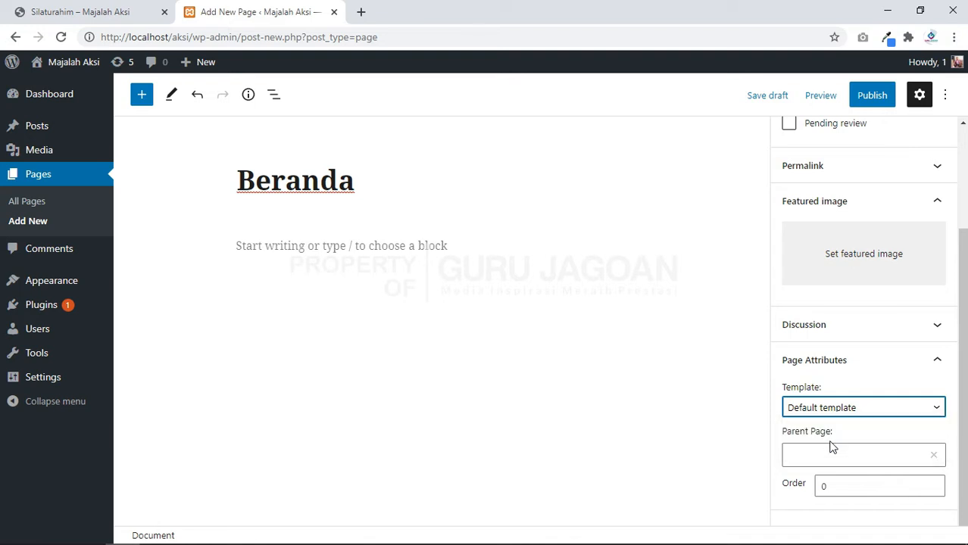
scroll(874, 369, up, 2)
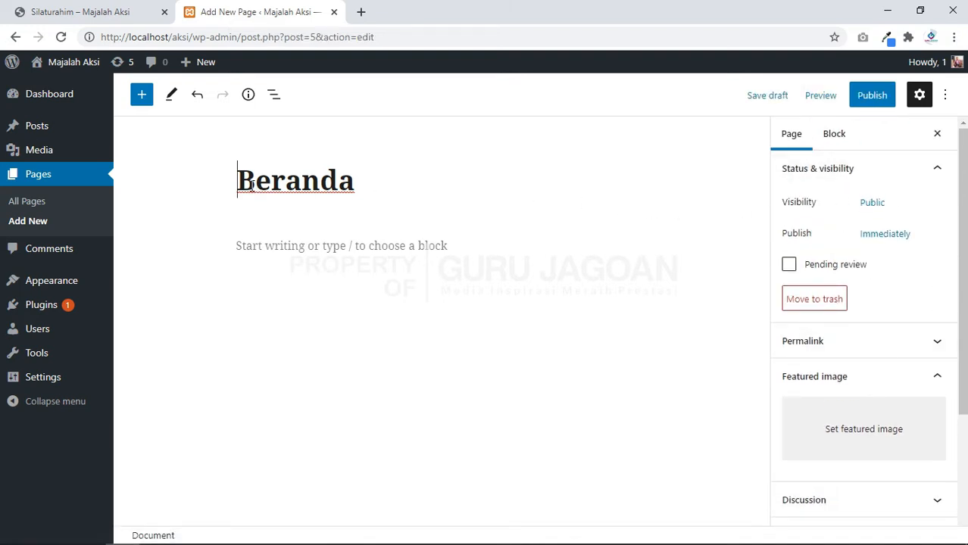
Step: Confirm Homepage as the template in the page settings and publish Beranda
drag(248, 185, 403, 209)
click(321, 255)
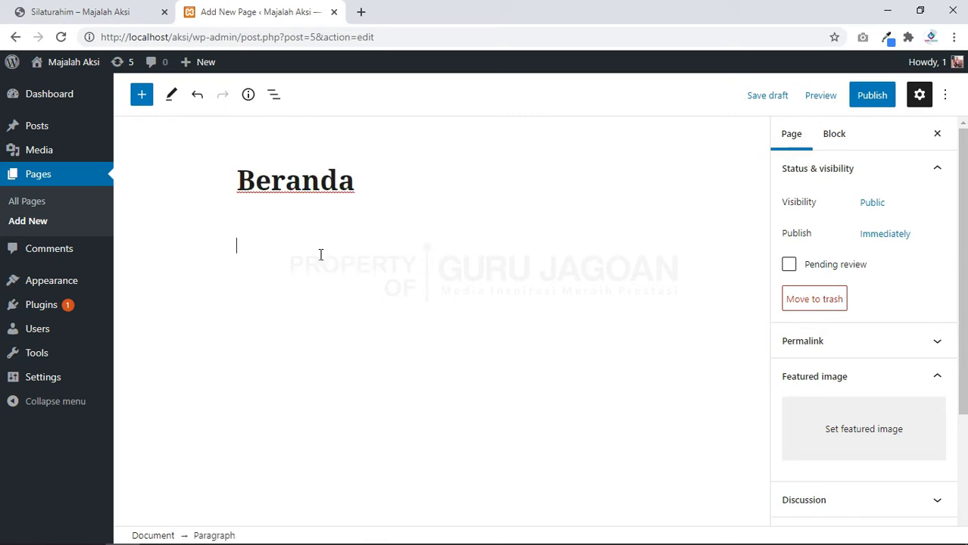
click(366, 183)
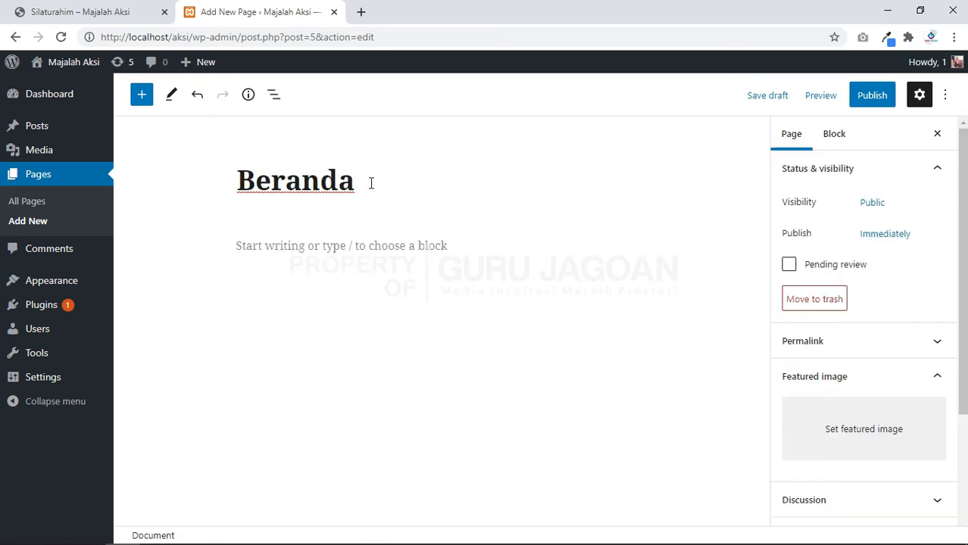
click(799, 137)
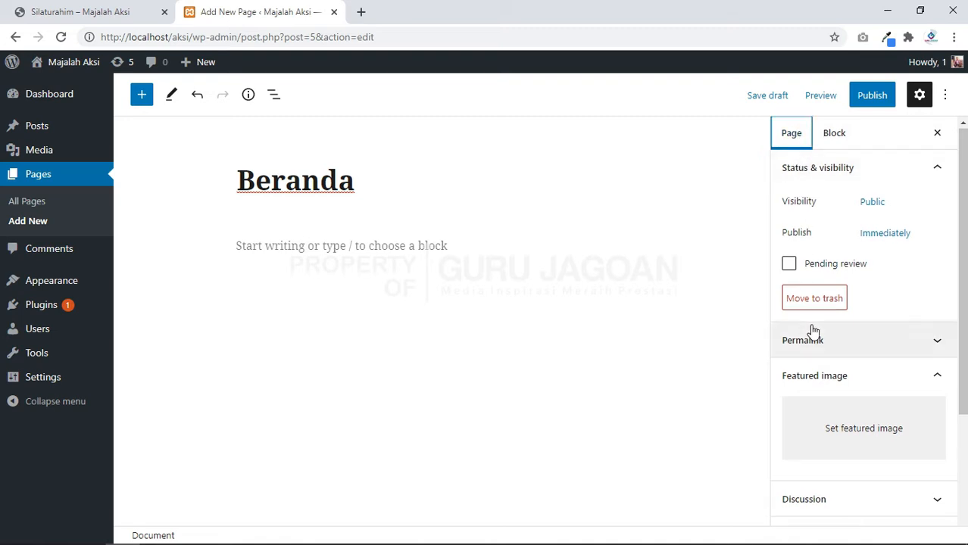
scroll(812, 329, down, 3)
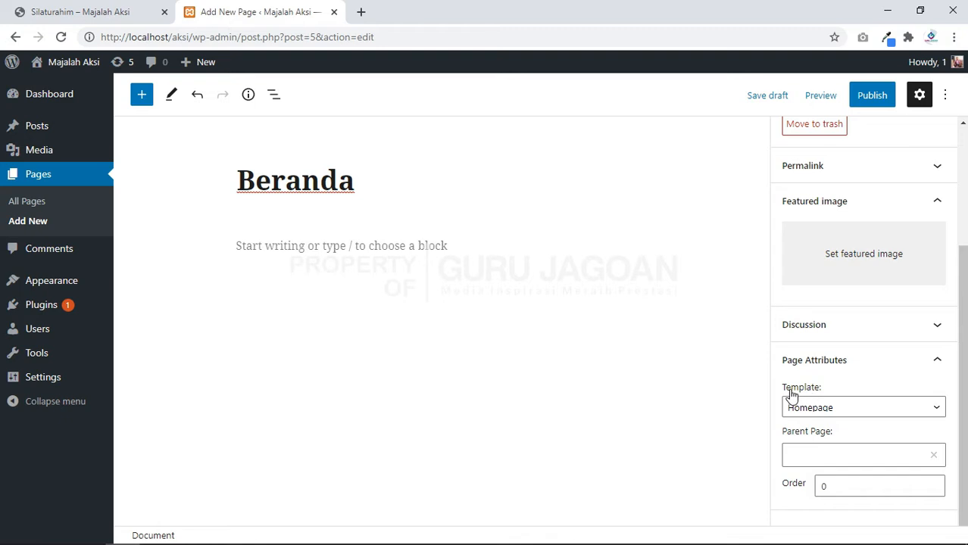
drag(782, 388, 828, 395)
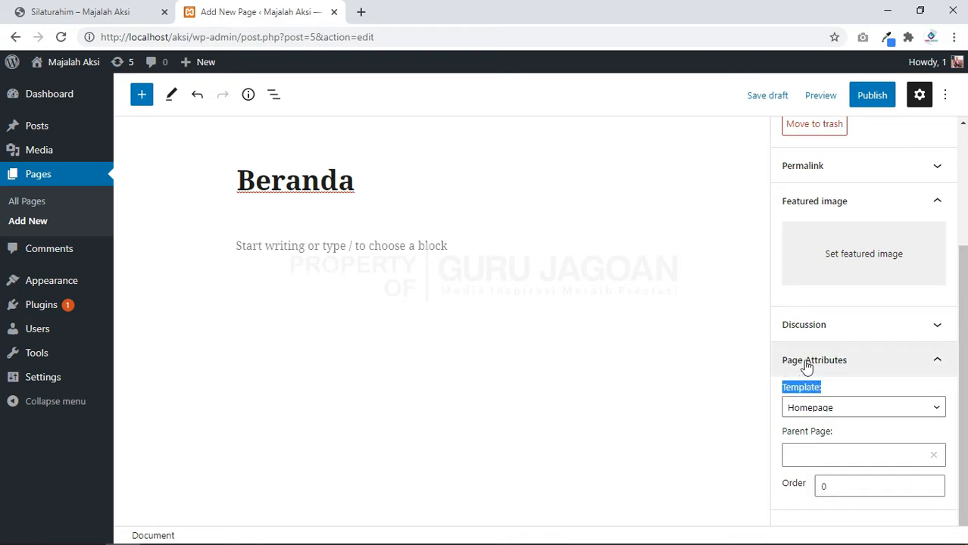
click(848, 412)
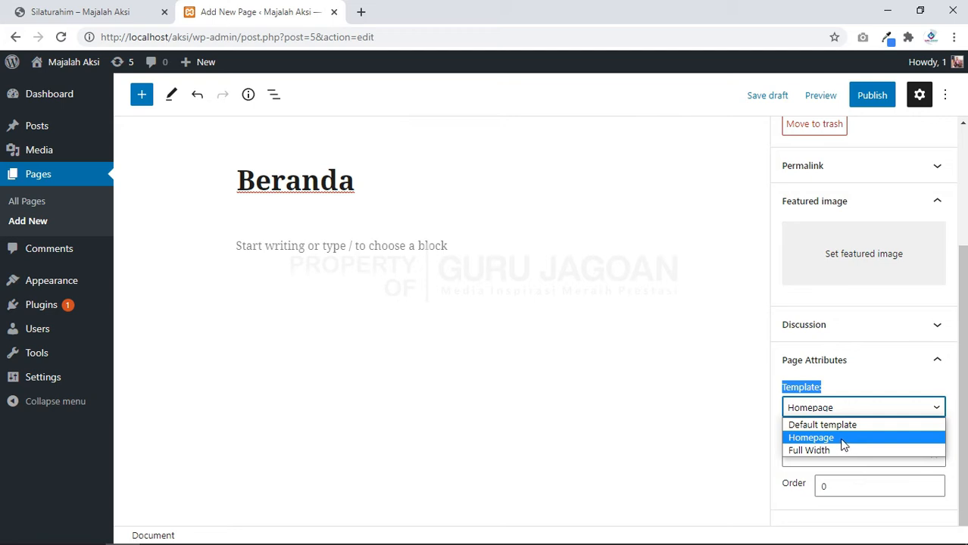
click(843, 439)
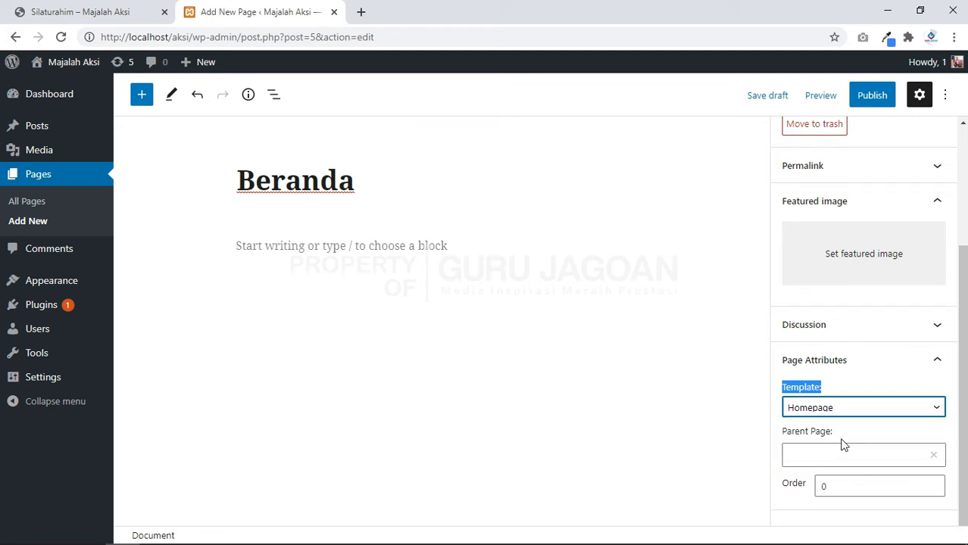
click(877, 100)
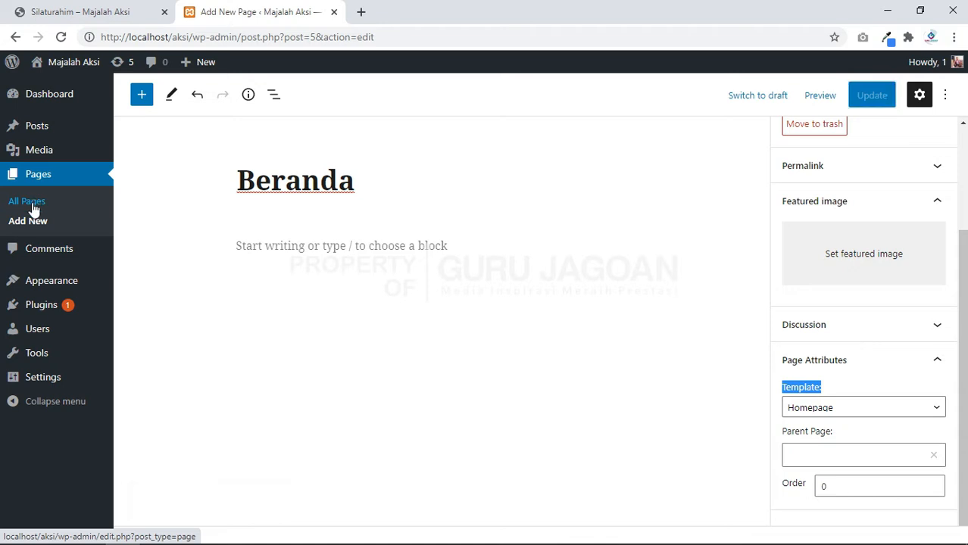
Step: From All Pages, trash Privacy Policy and Sample Page, then switch to the reference site
click(32, 208)
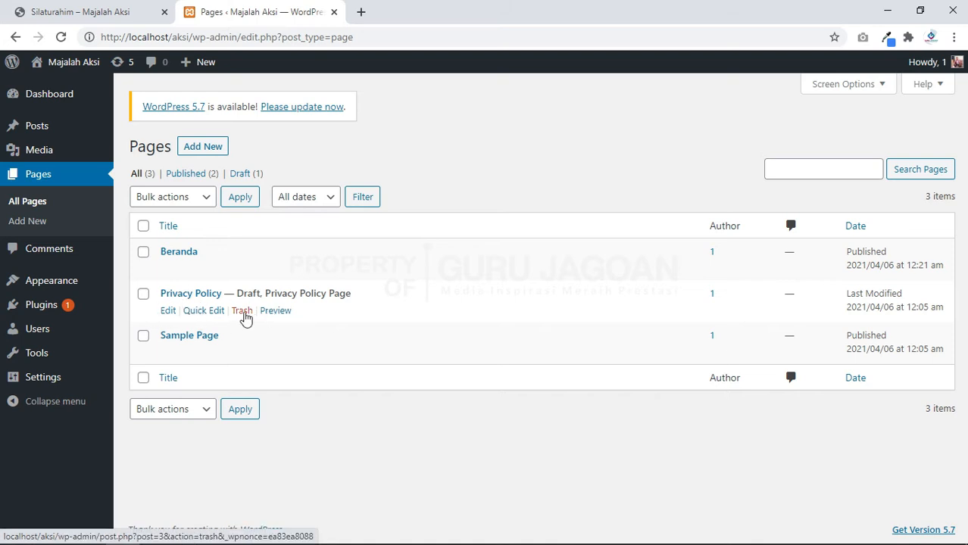
click(242, 311)
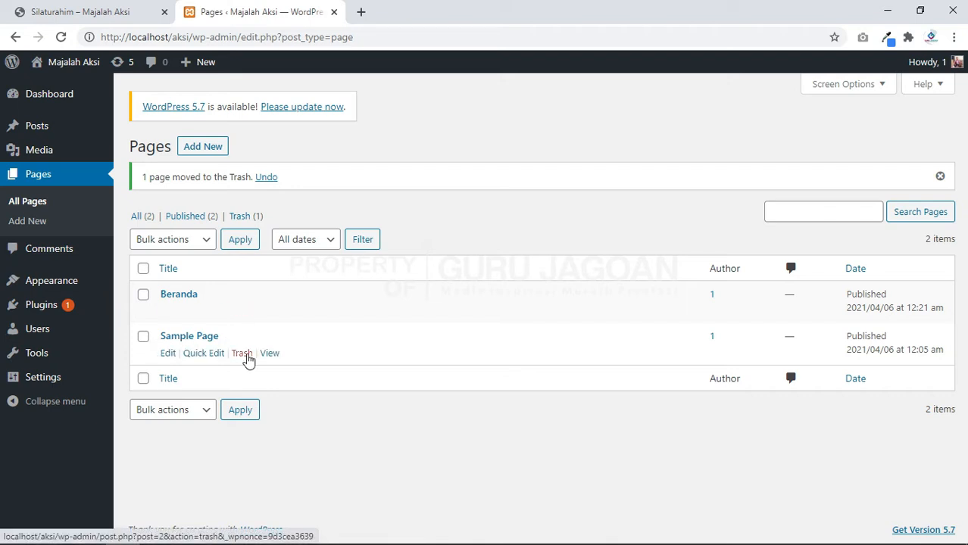
click(244, 355)
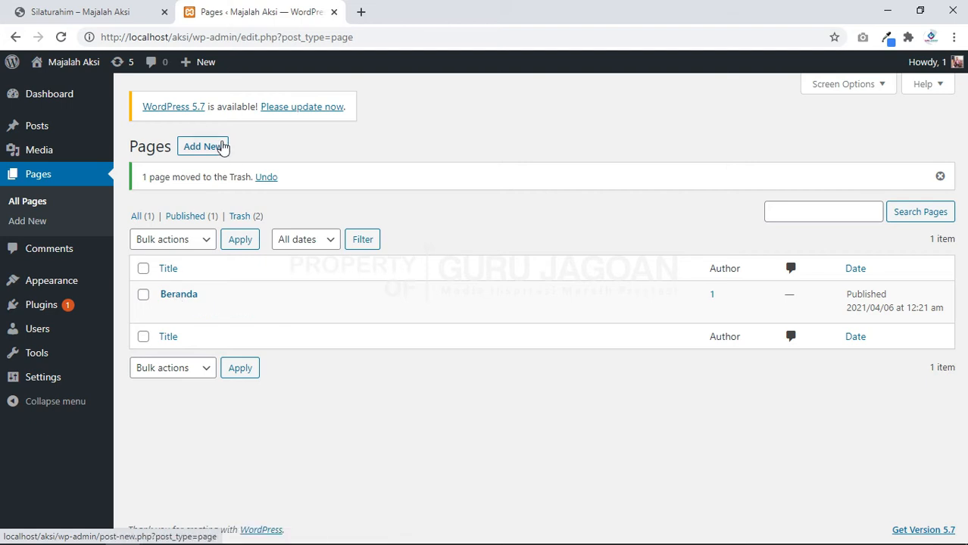
click(95, 11)
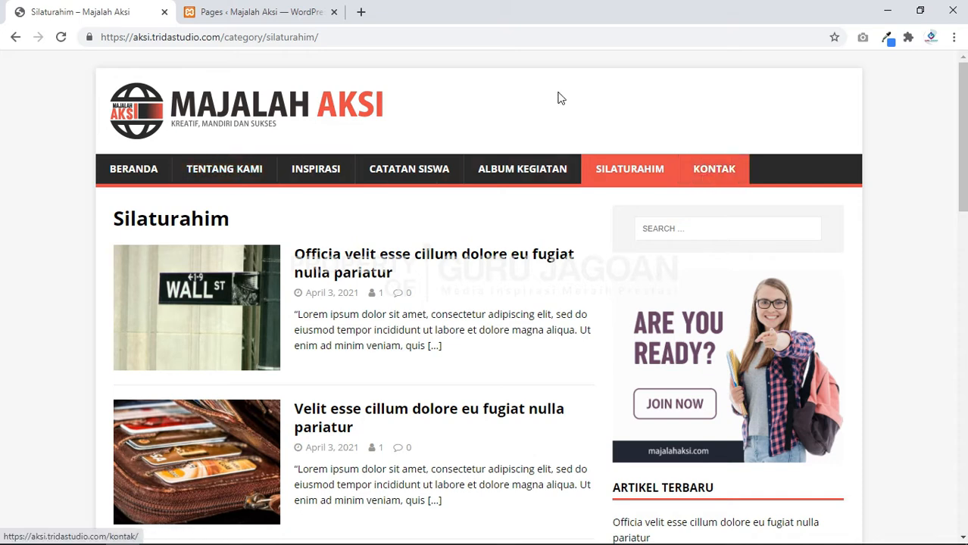
Step: Create and publish a new page titled 'Tentang Kami'
click(261, 9)
click(203, 146)
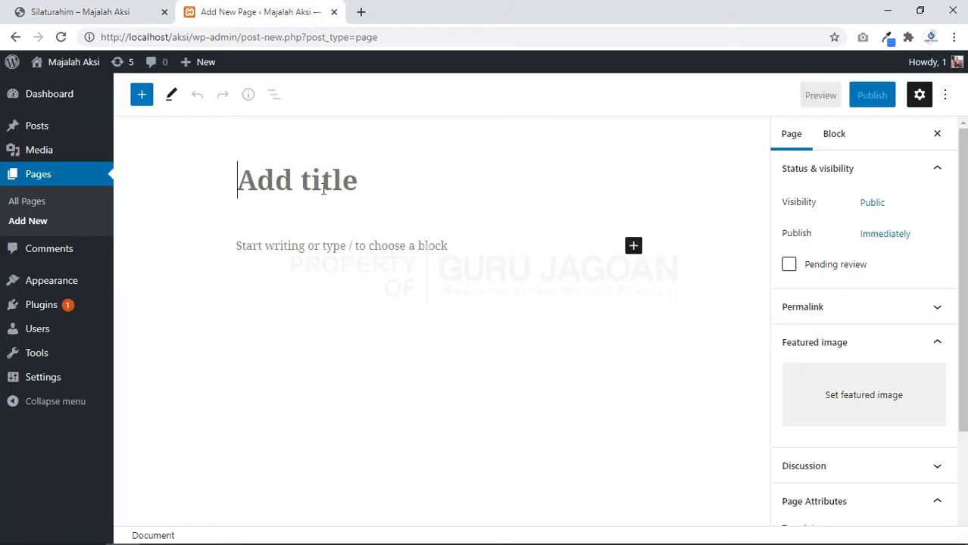
text(Tn)
key(BackSpace)
text(e)
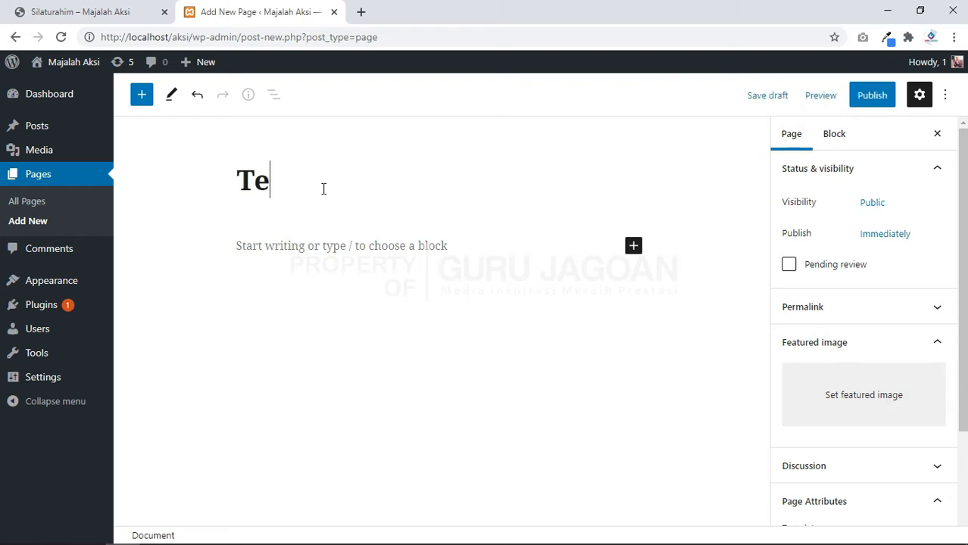
text(ntang Kami)
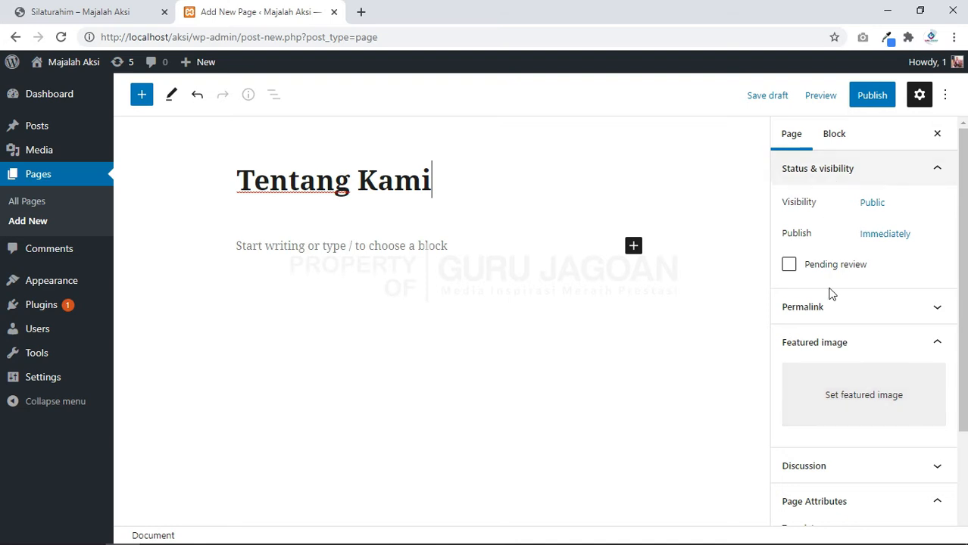
scroll(837, 379, down, 2)
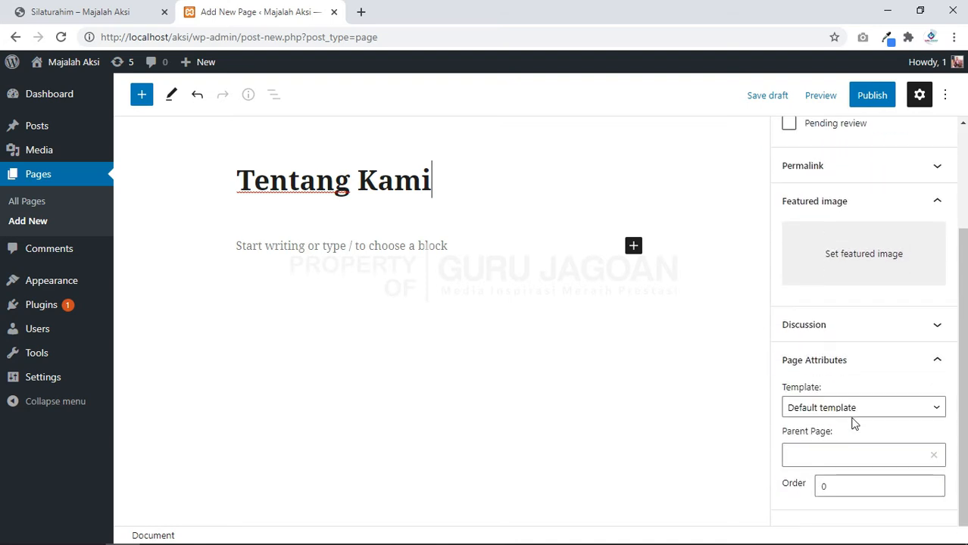
drag(231, 184, 425, 195)
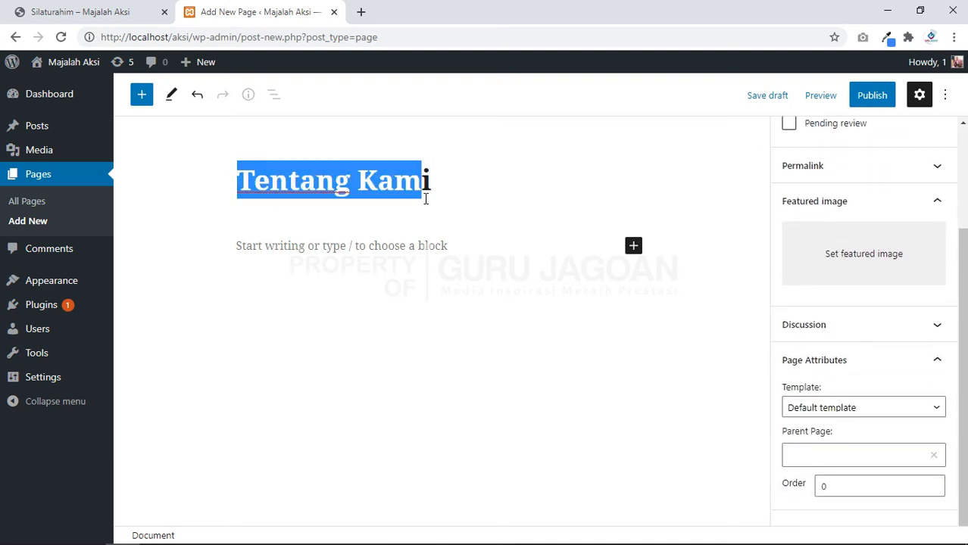
scroll(826, 412, up, 2)
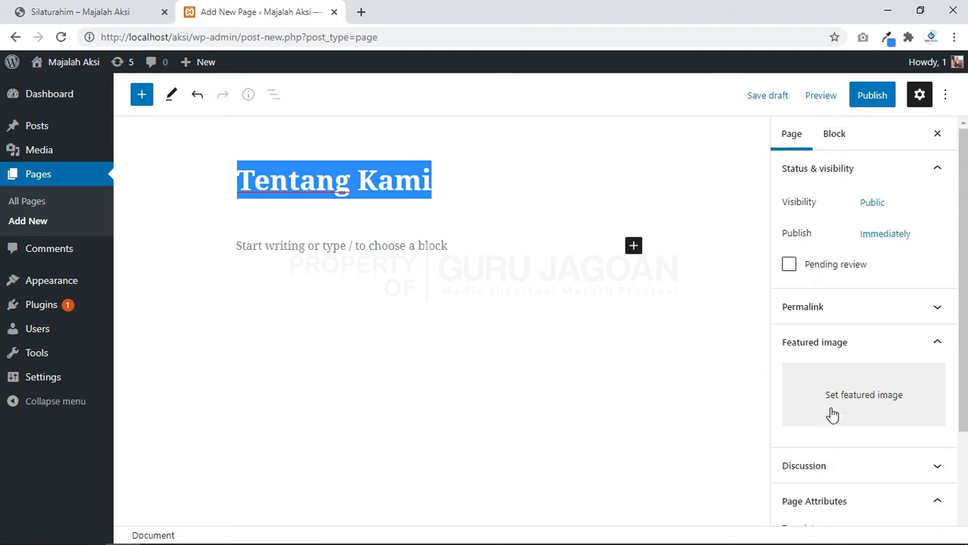
click(872, 96)
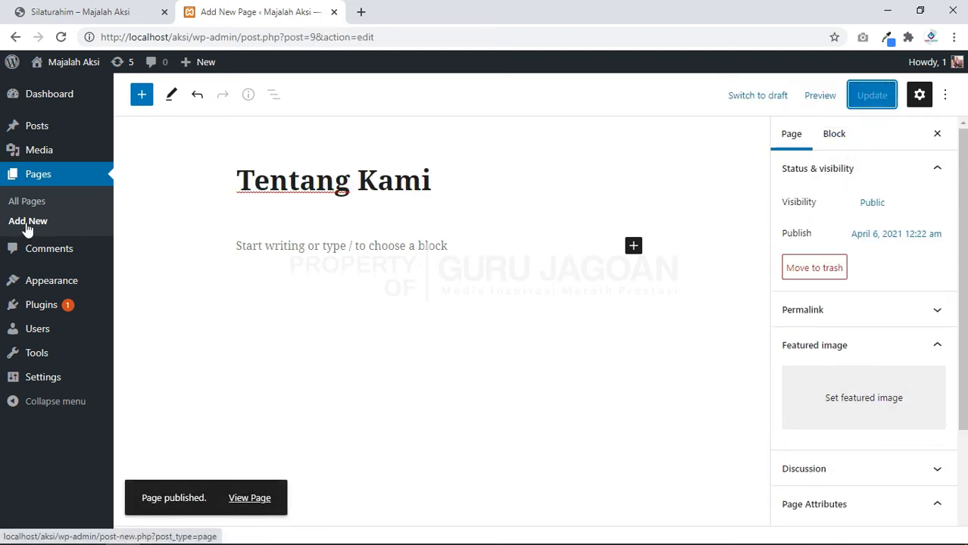
Step: Create and publish a page titled 'Kontak', then return to All Pages
click(27, 225)
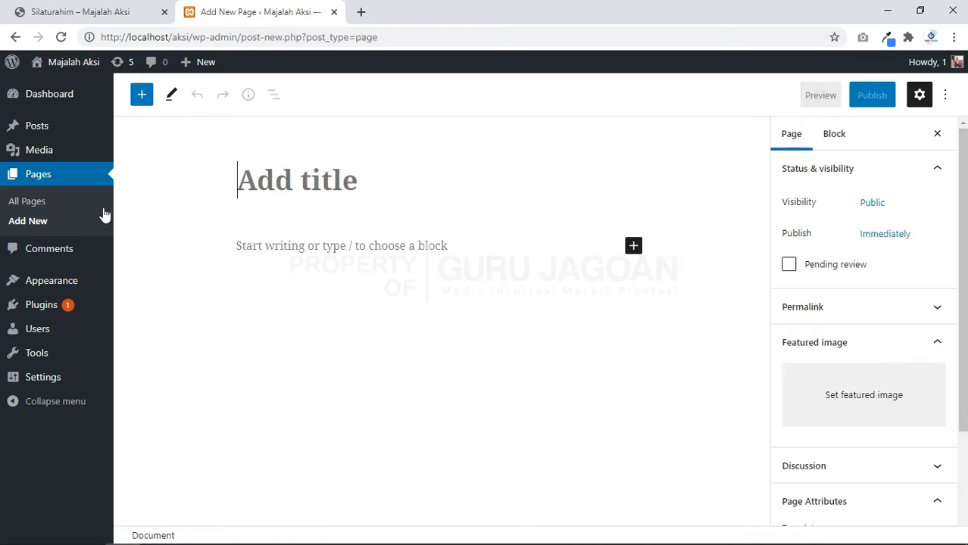
text(KLontak)
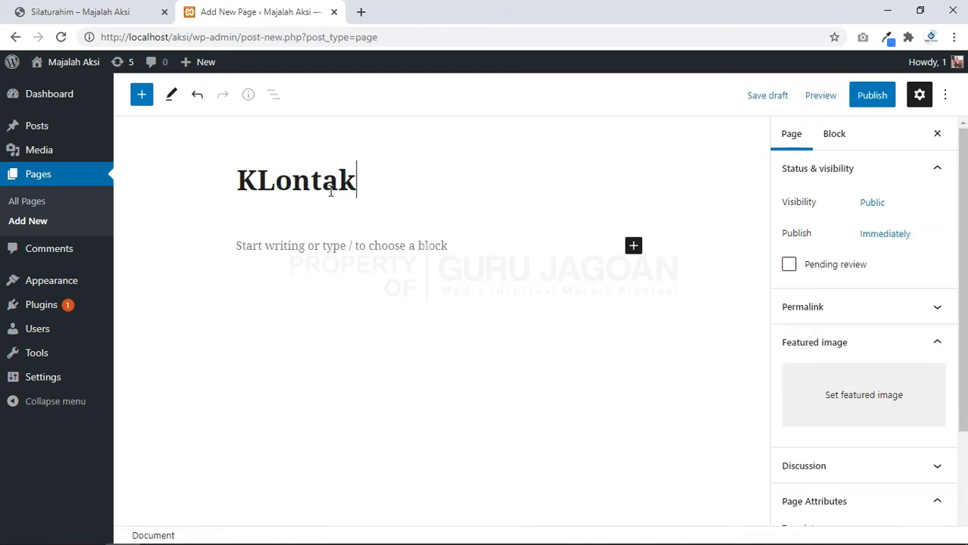
key(BackSpace)
key(BackSpace)
key(BackSpace)
key(BackSpace)
key(BackSpace)
key(BackSpace)
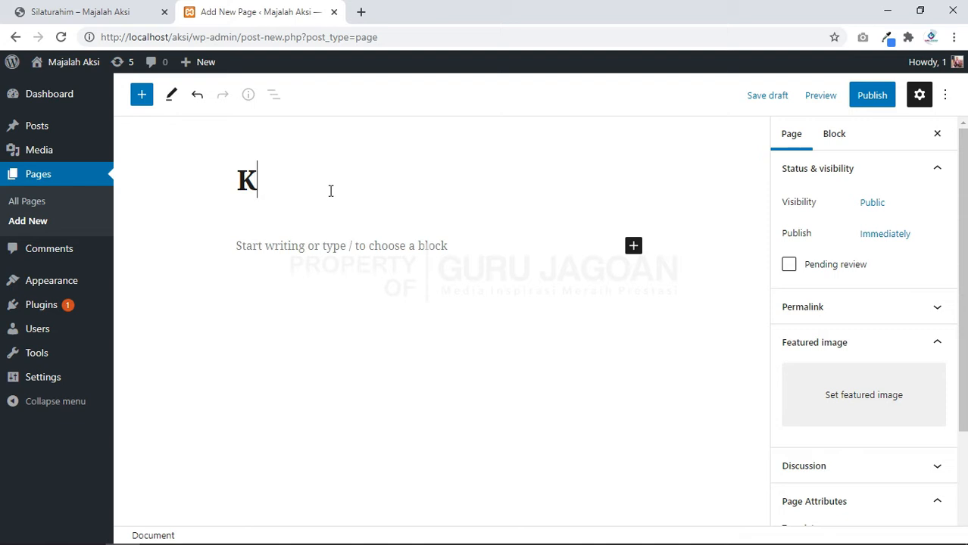
text(ontak)
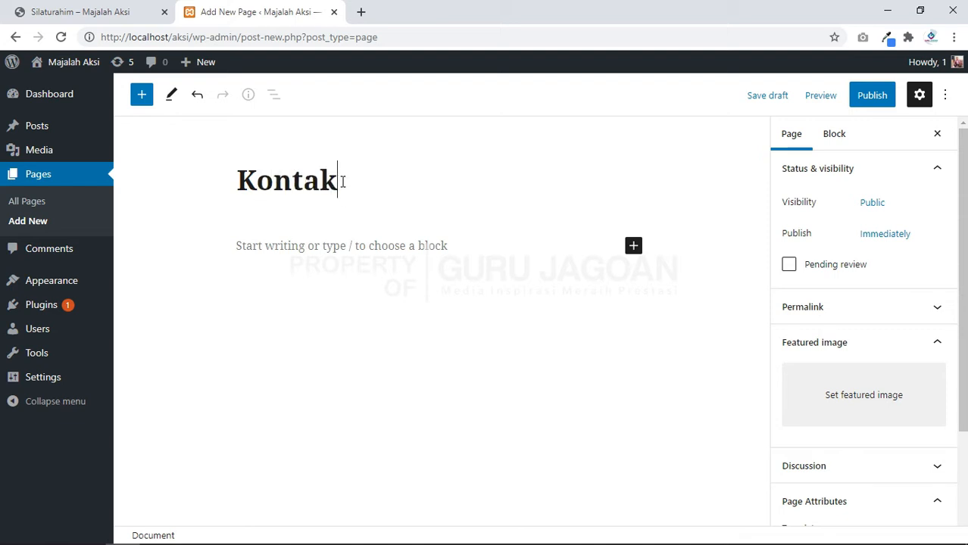
click(879, 98)
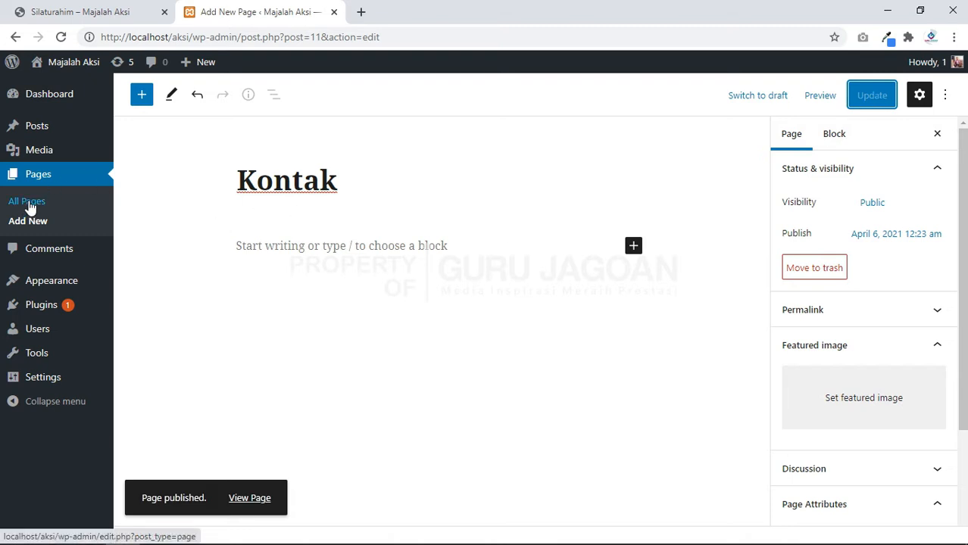
click(28, 204)
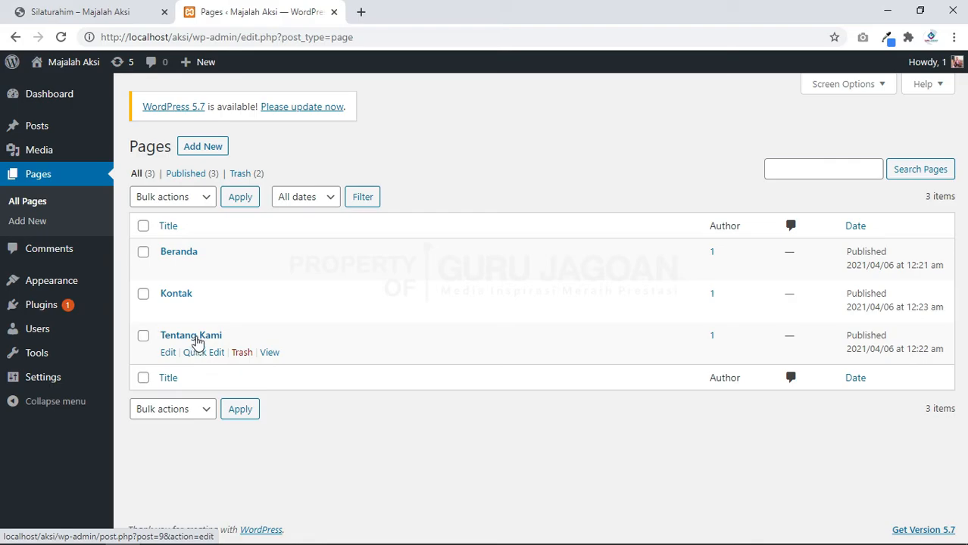
click(69, 11)
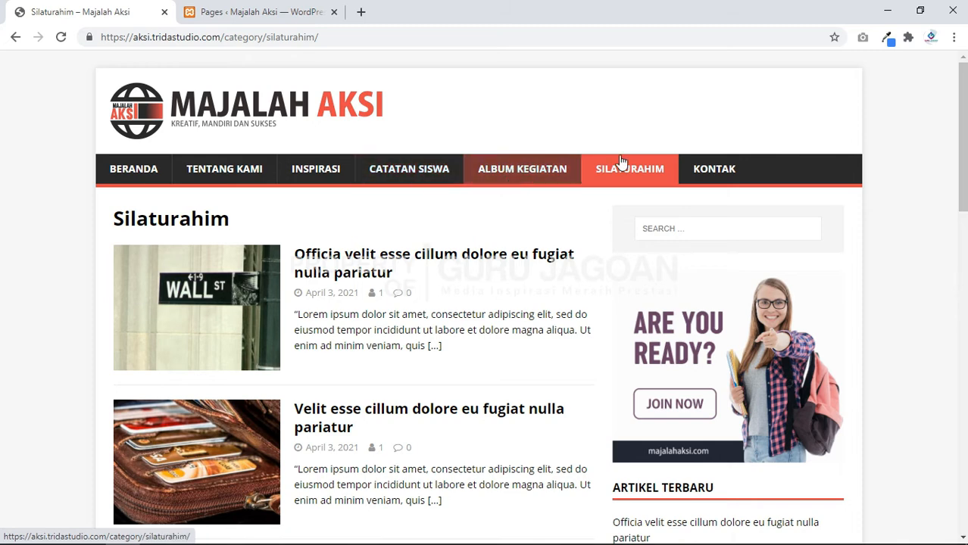
click(256, 9)
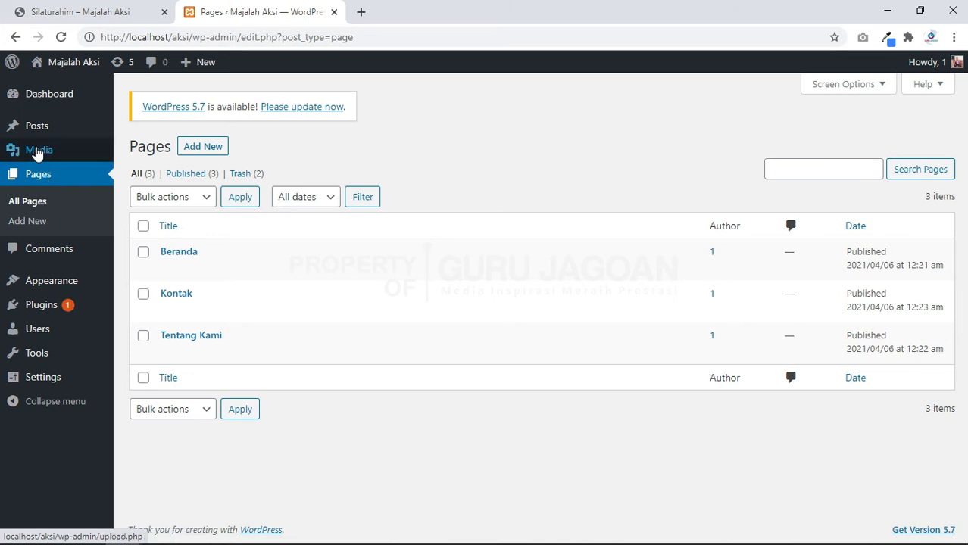
mouse_move(36, 131)
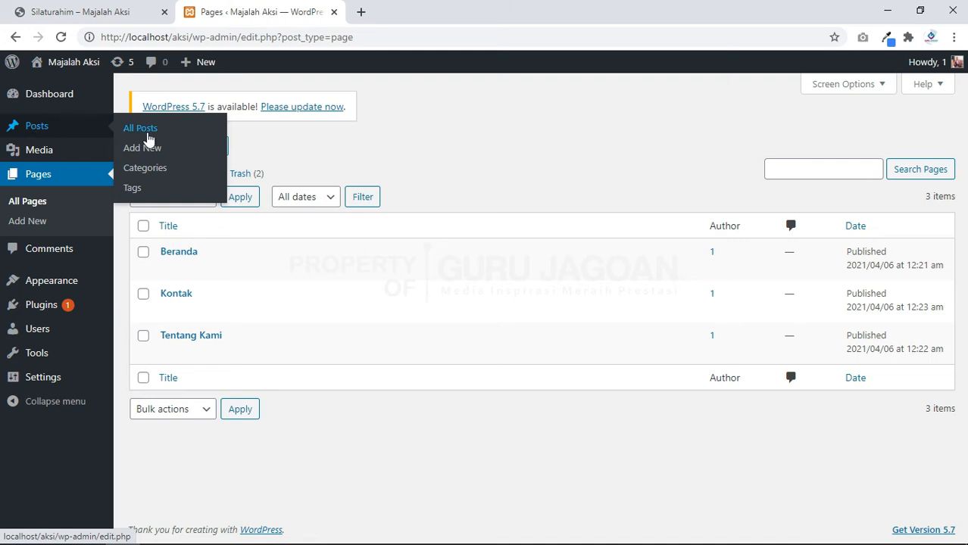
Step: Open Posts > Categories and add the Inspirasi category
click(148, 170)
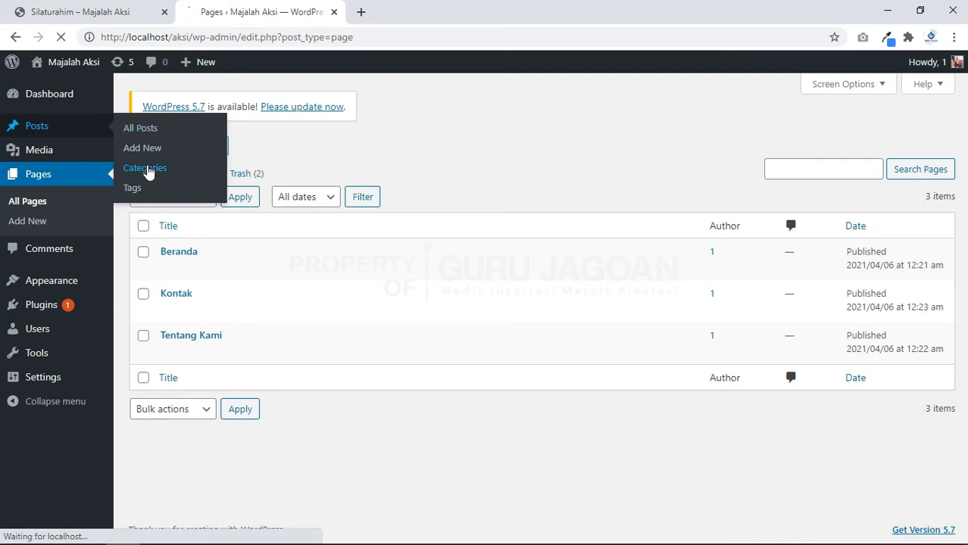
click(89, 6)
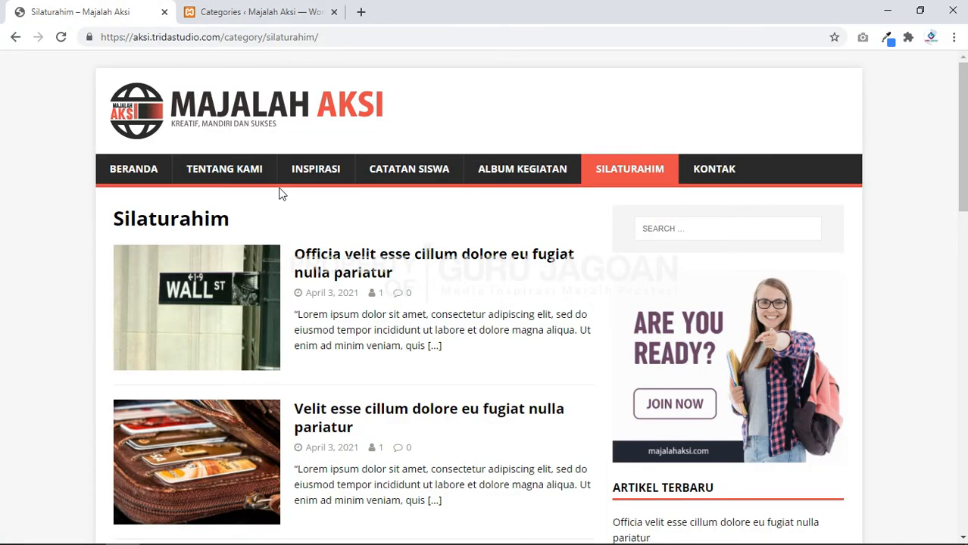
key(ctrl+Tab)
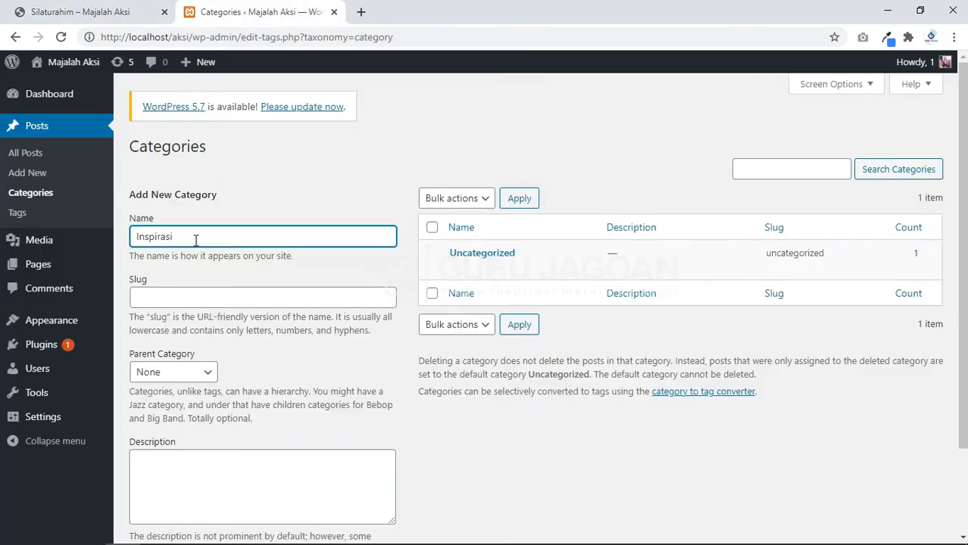
key(Return)
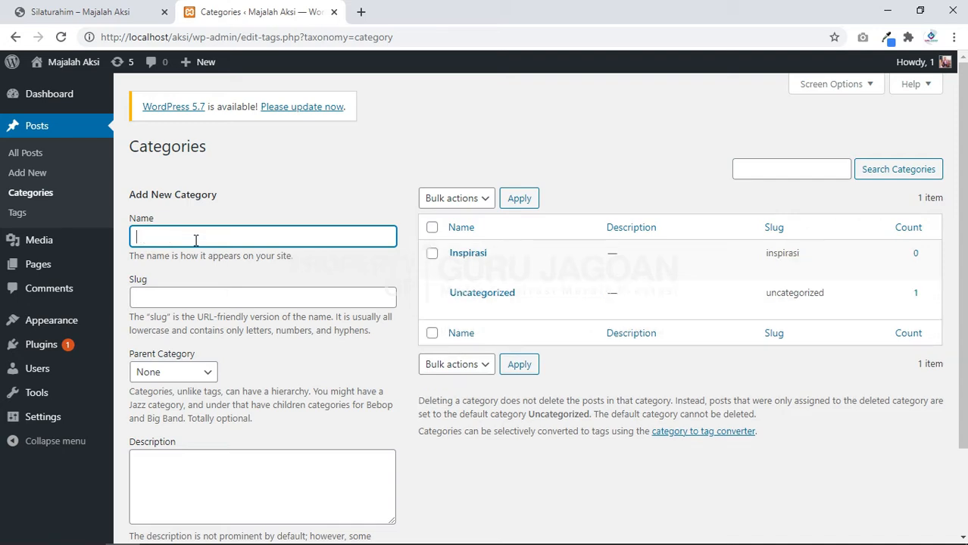
Step: Add Catatan Siswa, Album Kegiatan and Silaturahim categories, checking each against the reference menu
click(96, 22)
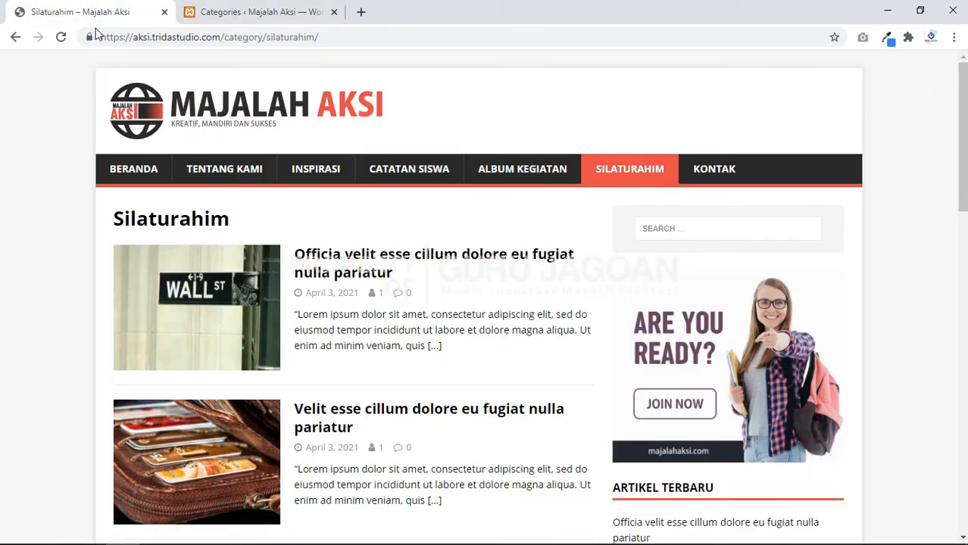
click(256, 9)
click(227, 229)
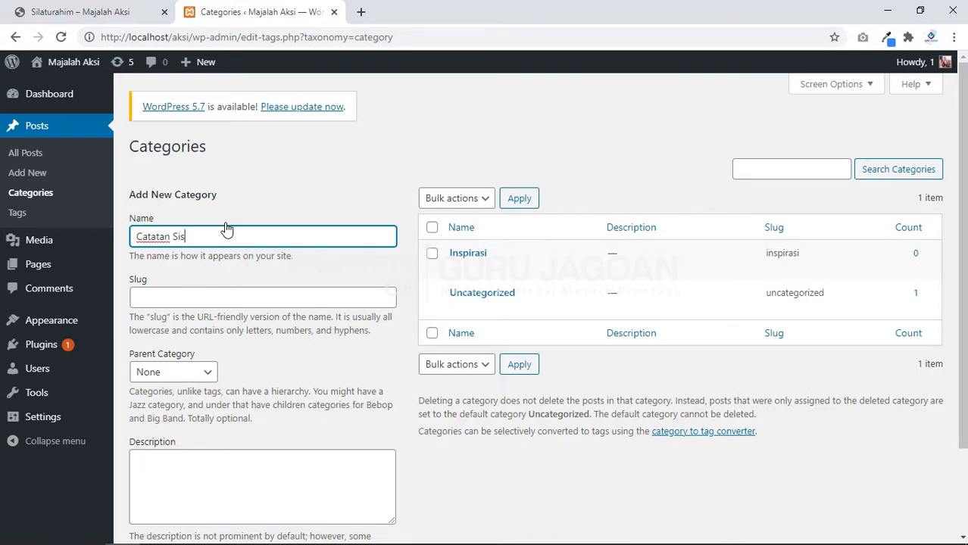
text(Catatan Siswa)
key(Return)
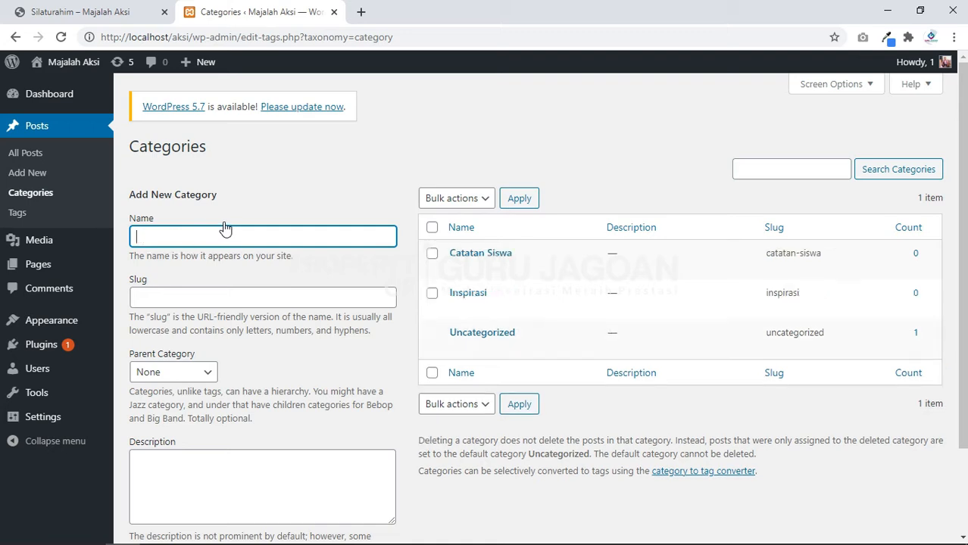
click(89, 9)
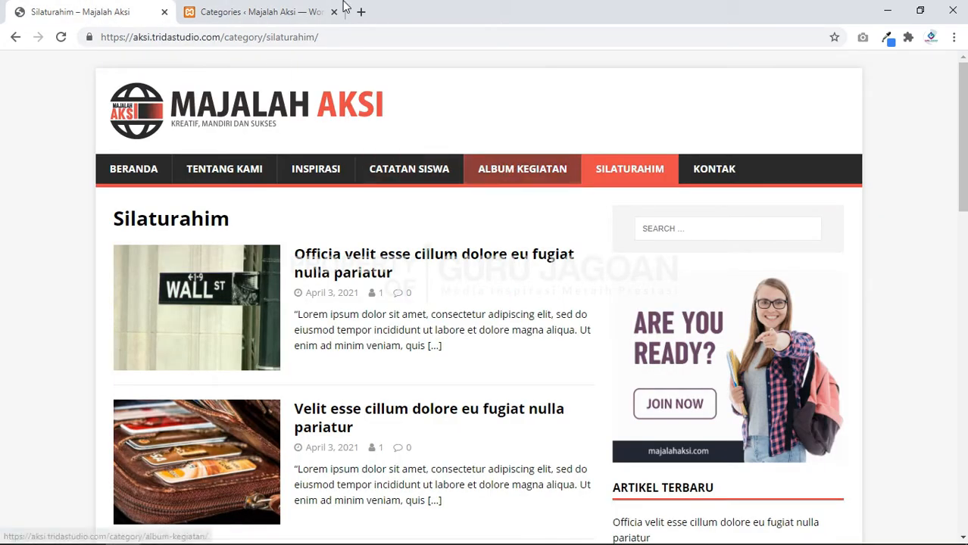
click(261, 12)
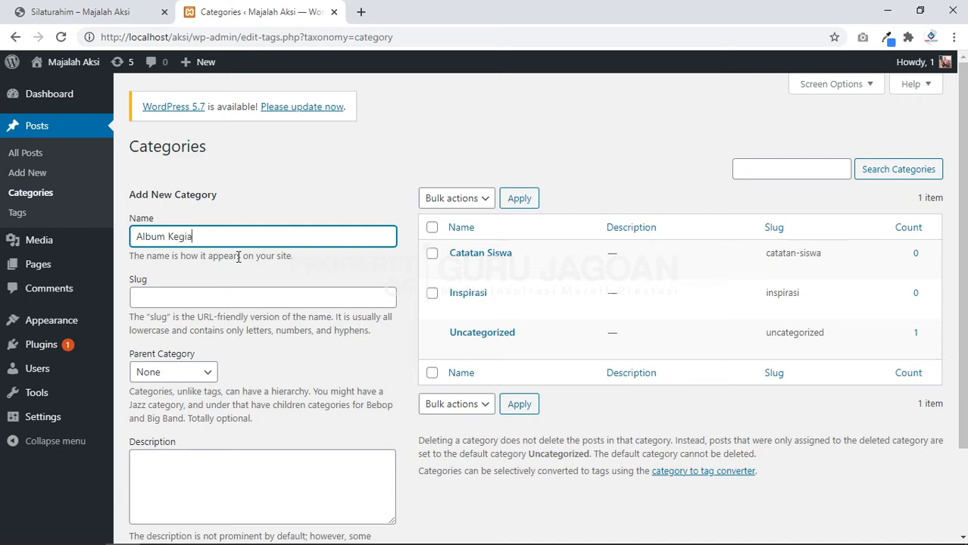
key(Return)
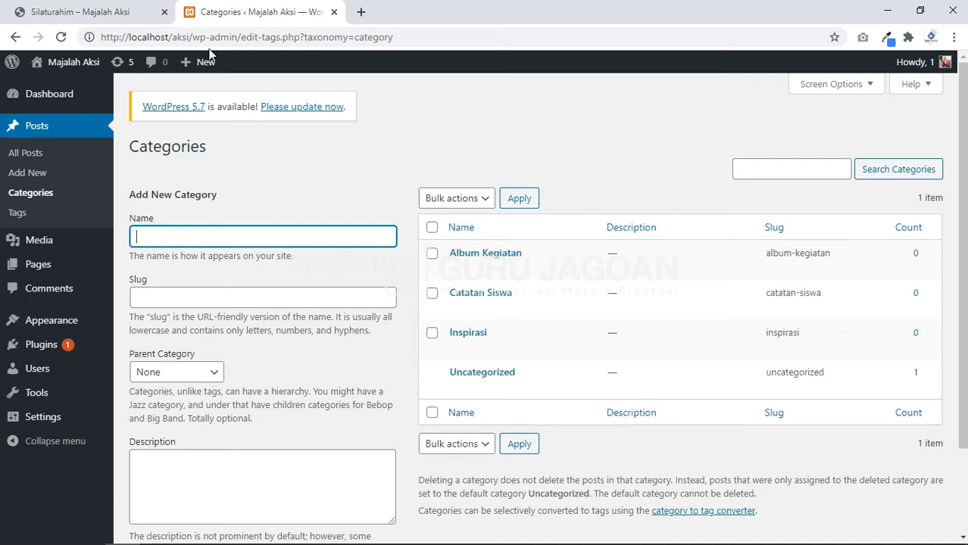
click(107, 10)
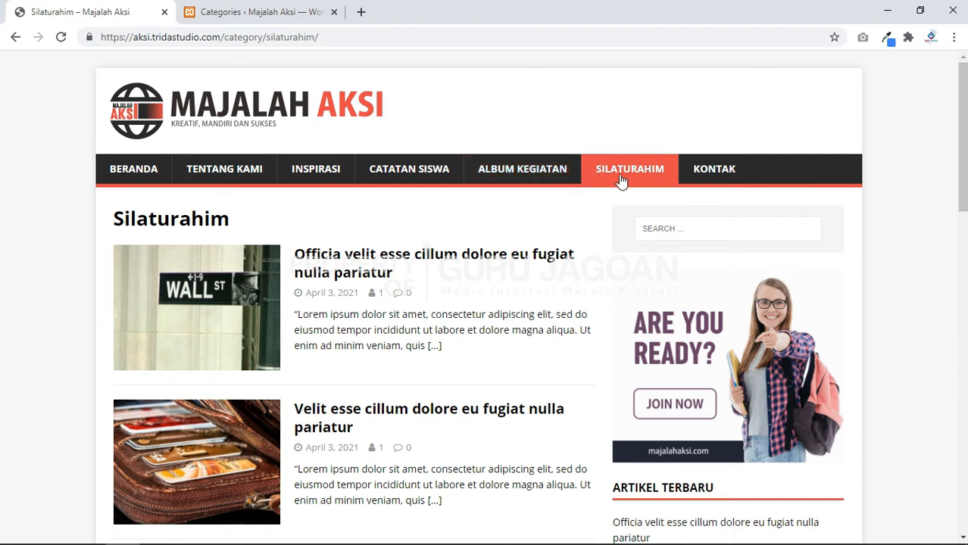
click(261, 9)
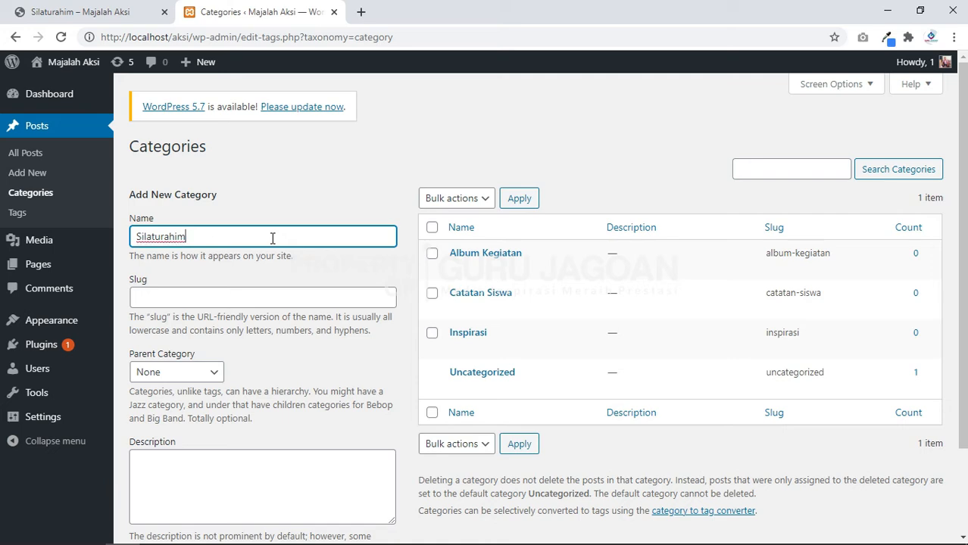
key(Return)
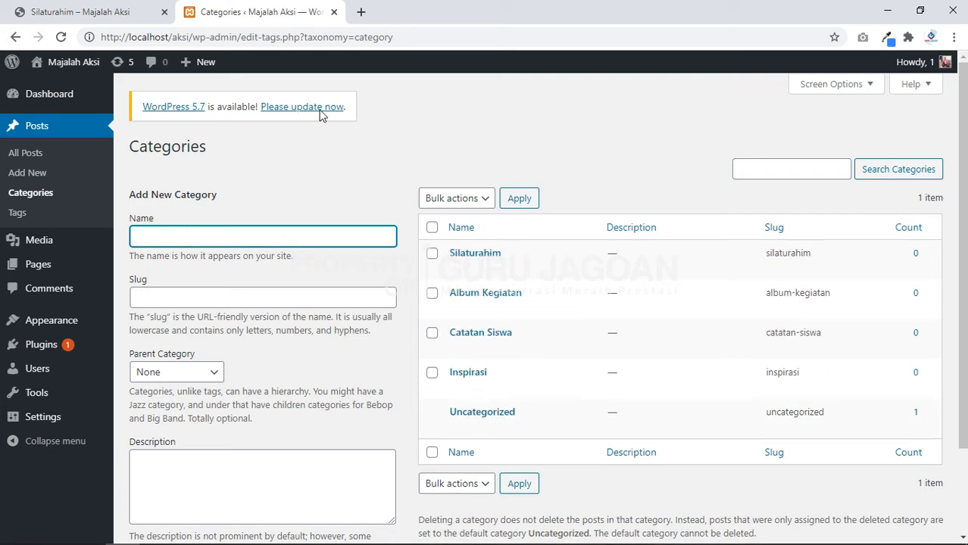
click(99, 9)
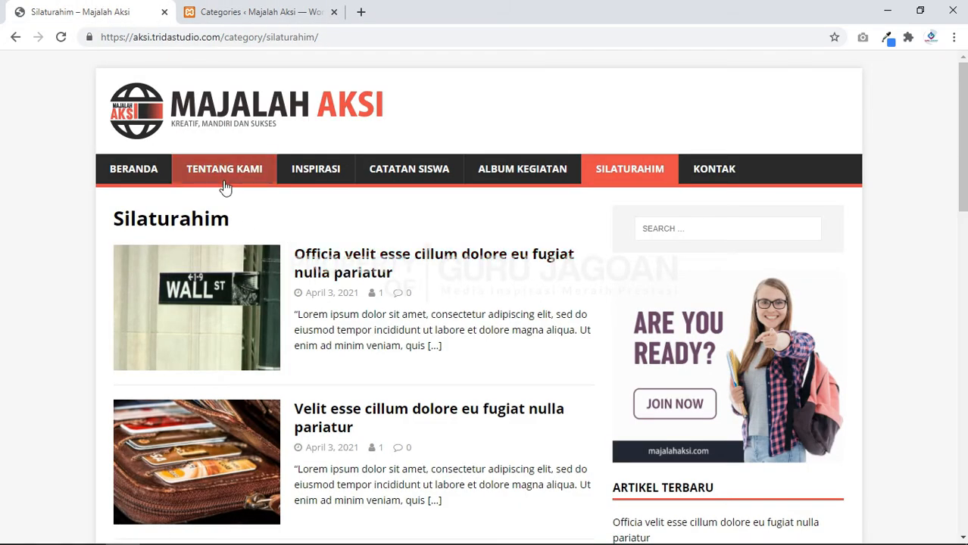
Step: Reload the Categories list so Album Kegiatan, Catatan Siswa, Inspirasi, Silaturahim and Uncategorized appear
click(265, 9)
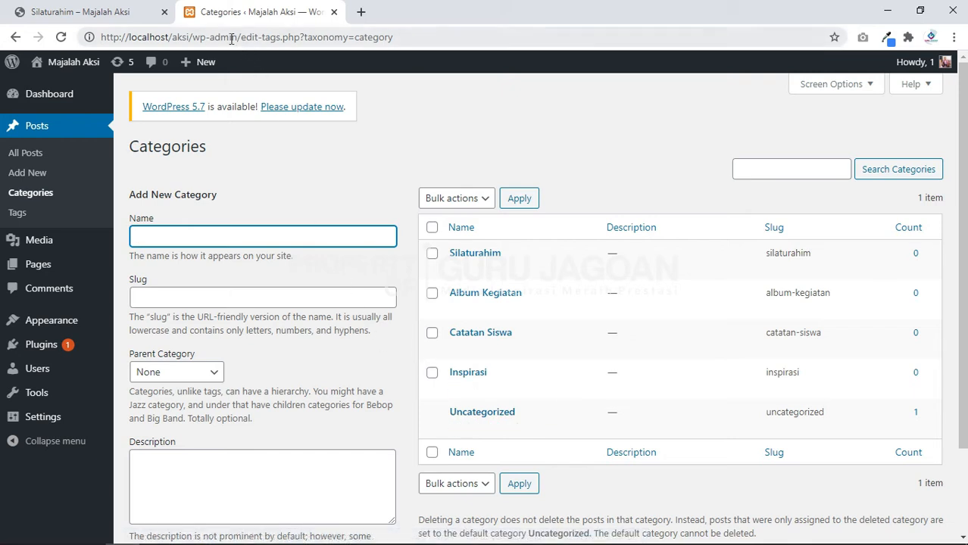
click(32, 198)
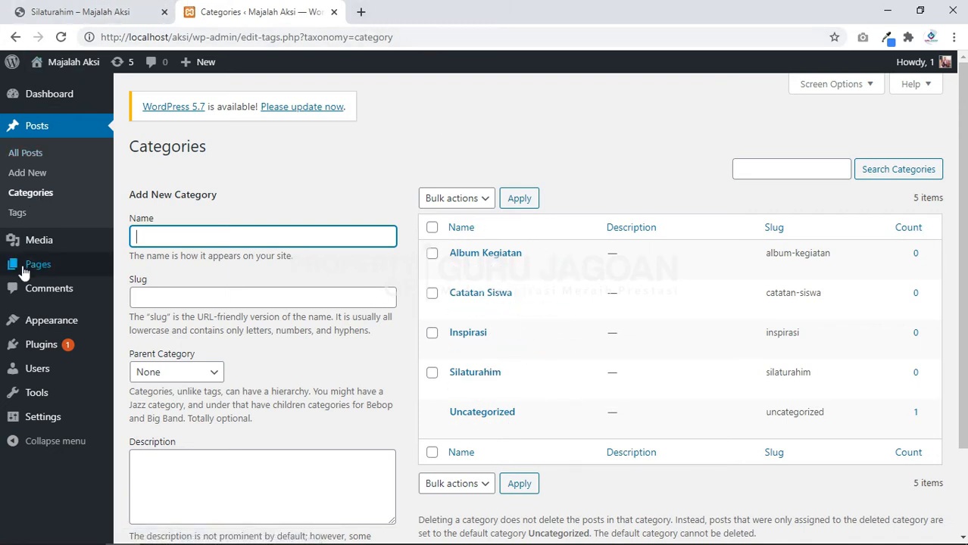
mouse_move(32, 269)
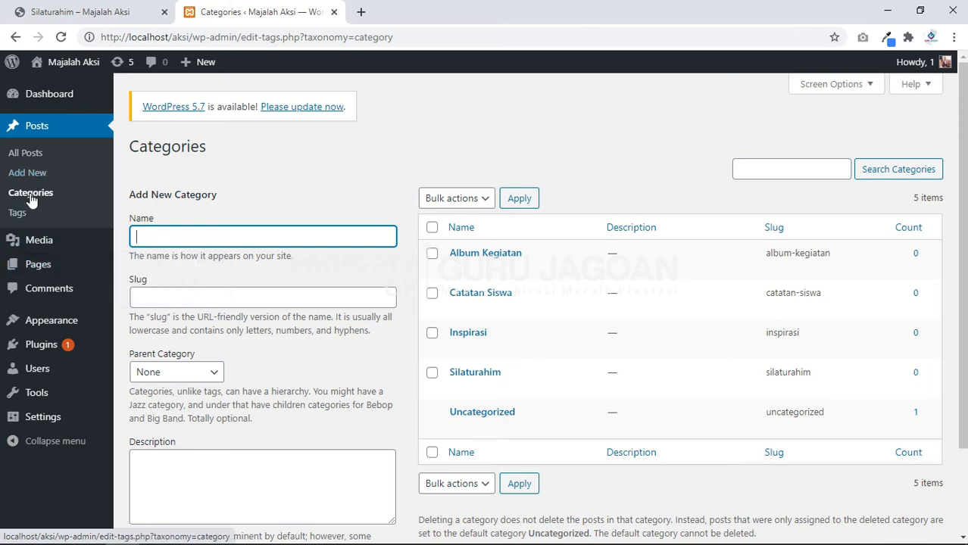
Step: Compare with the reference site's menu, then inspect the admin bar's Visit Site link options
click(103, 8)
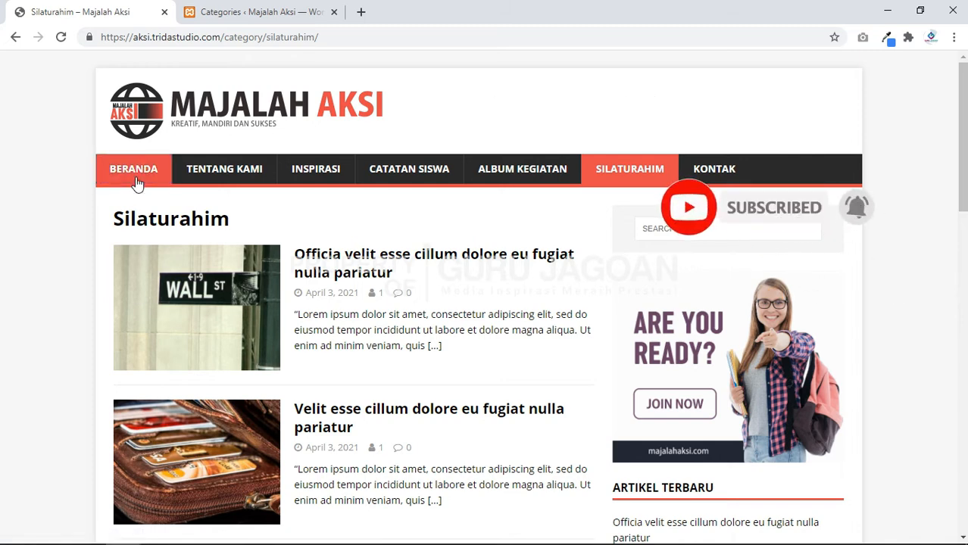
click(242, 11)
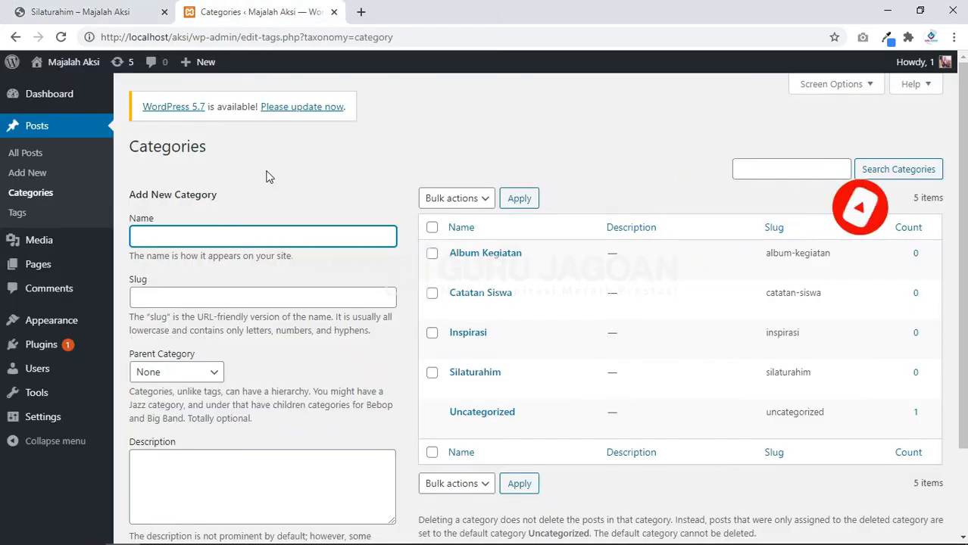
mouse_move(72, 67)
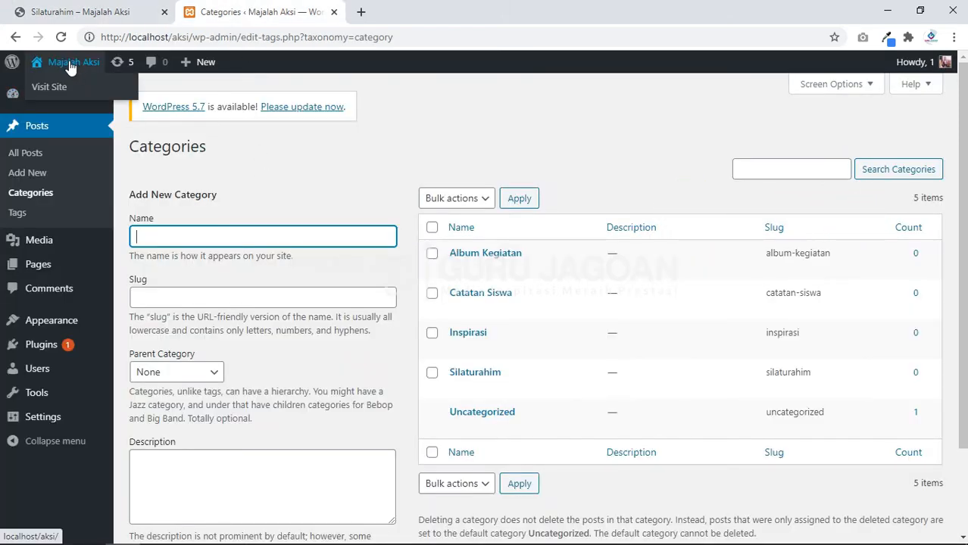
mouse_move(50, 89)
mouse_down()
mouse_move(310, 66)
mouse_move(433, 9)
mouse_move(428, 34)
mouse_move(90, 110)
mouse_move(54, 86)
mouse_up()
right_click(55, 86)
key(Escape)
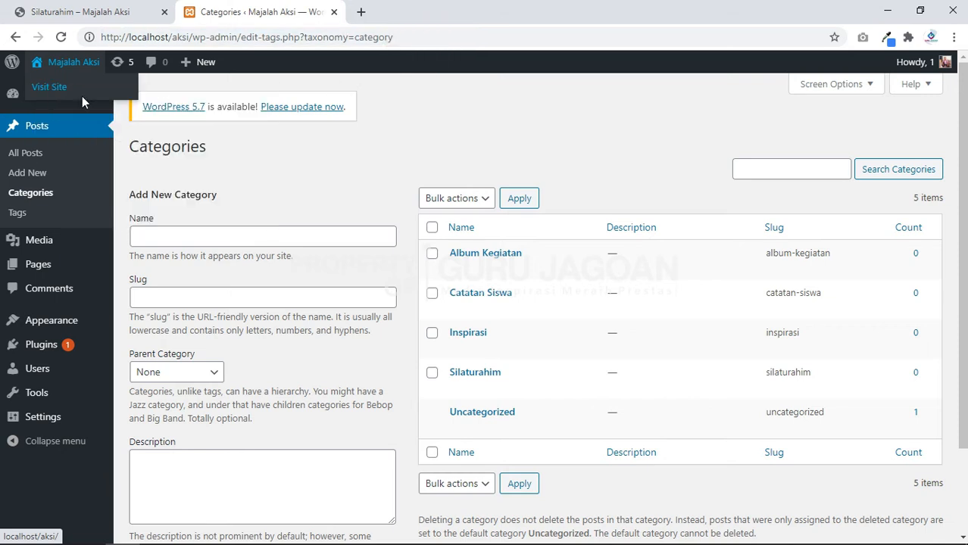
Step: Open the local site in a new tab and compare its Beranda, Kontak, Tentang Kami menu with the reference
middle_click(83, 102)
click(419, 5)
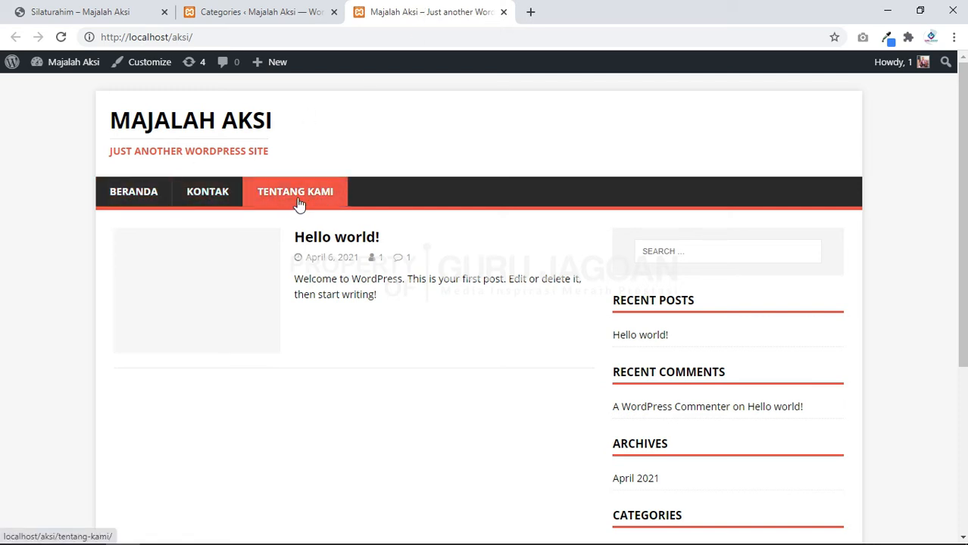
click(456, 132)
click(257, 6)
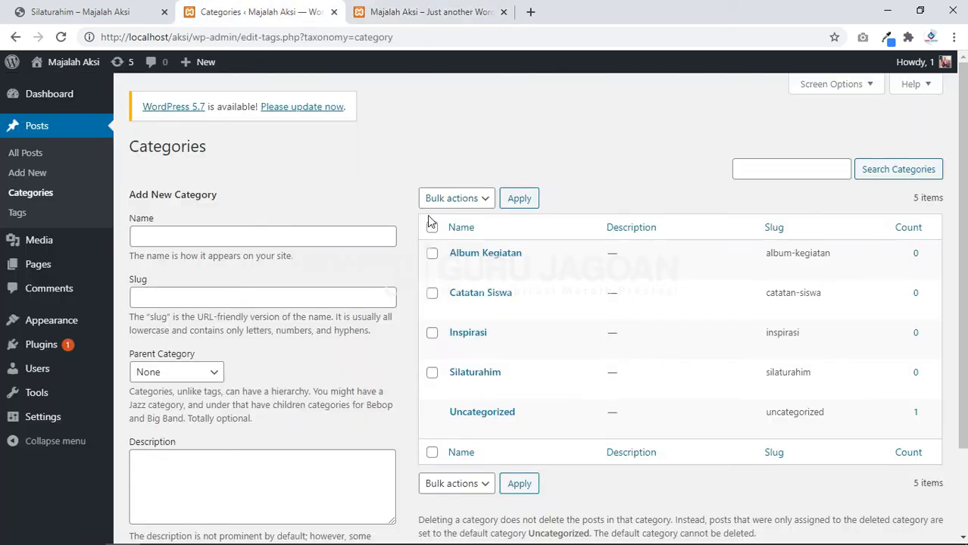
click(75, 11)
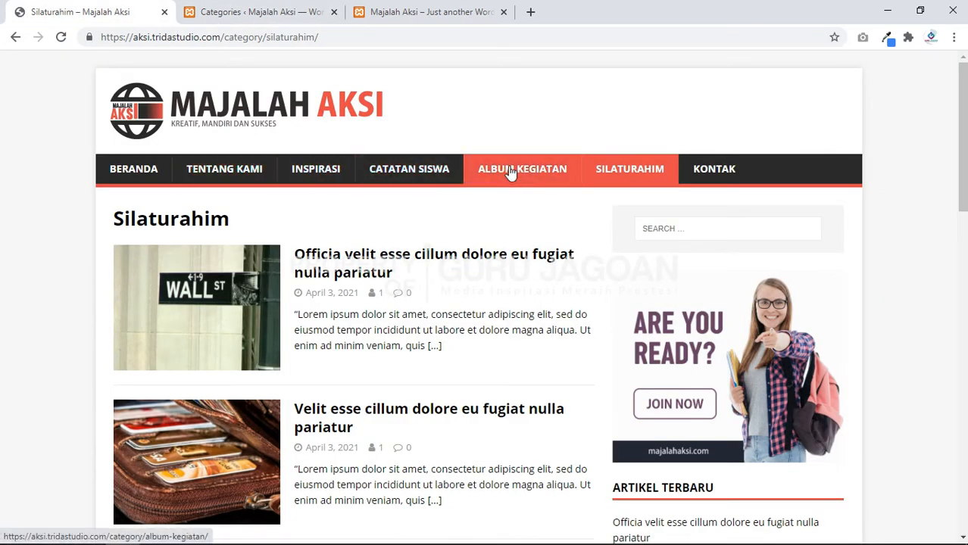
click(430, 10)
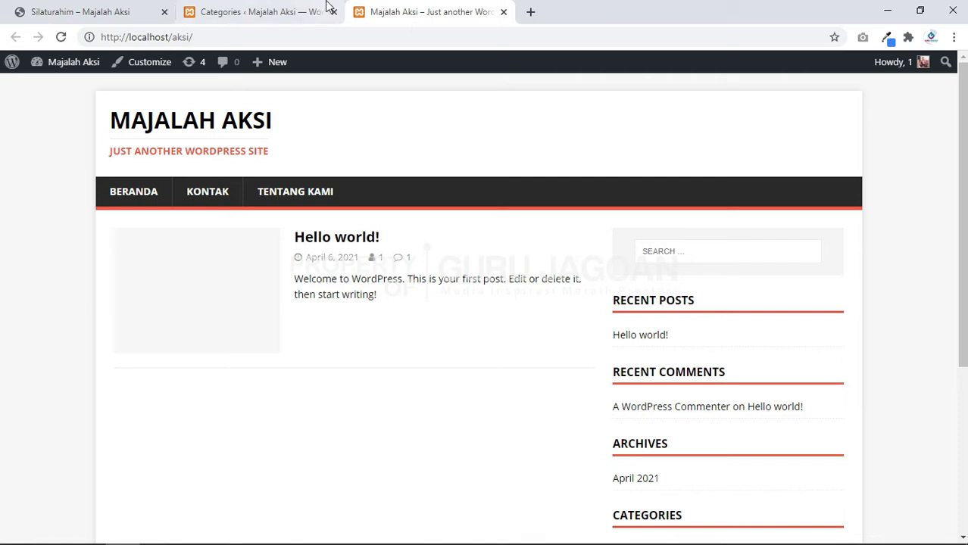
click(290, 7)
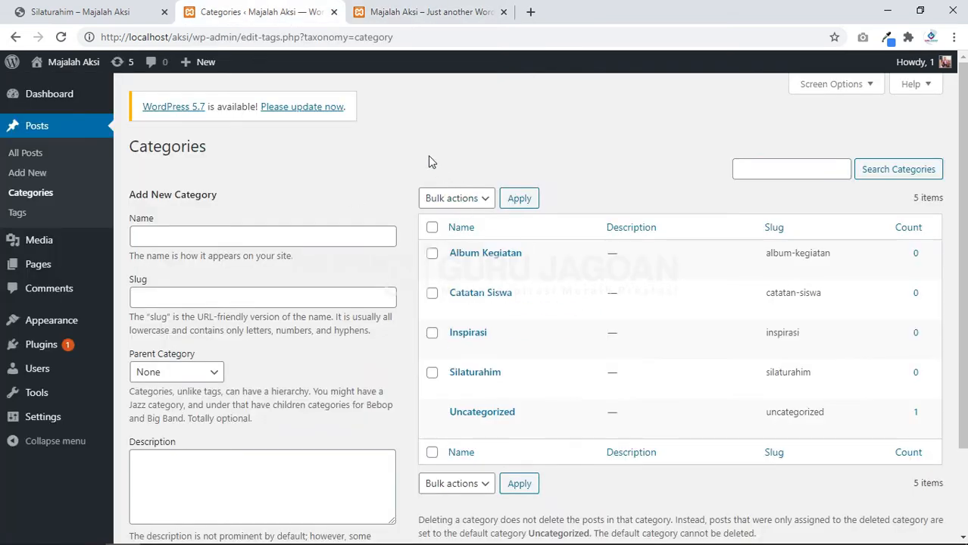
mouse_move(50, 325)
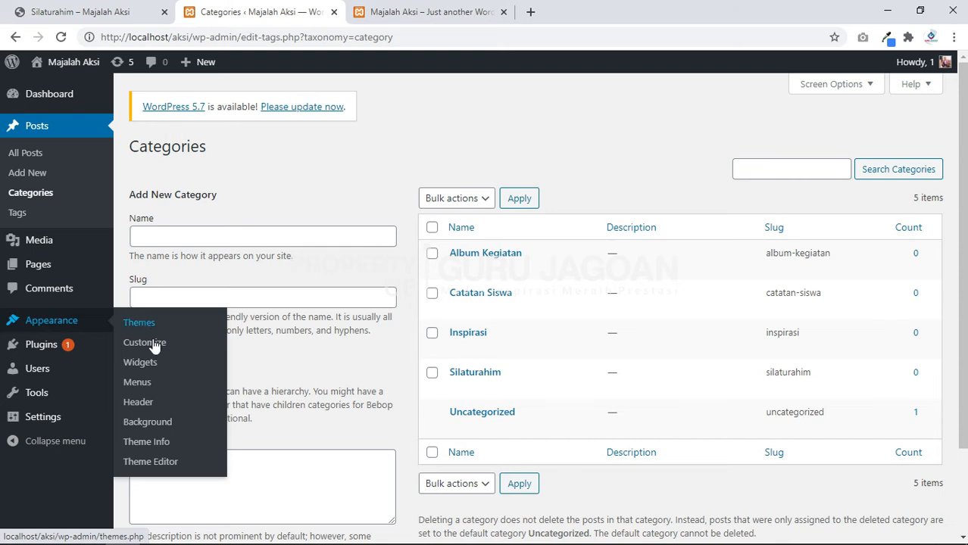
Step: Remove the Home link from the menu in the menu editor
click(133, 383)
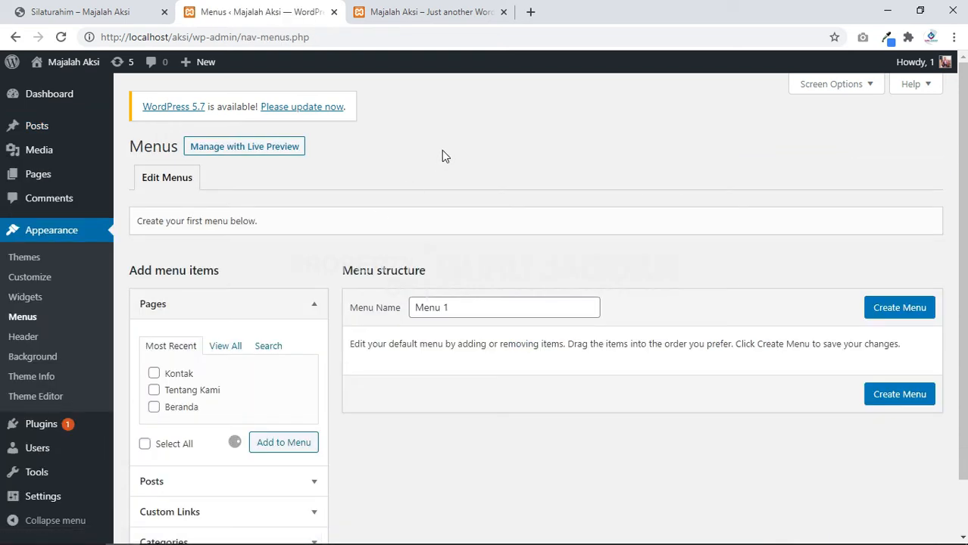
scroll(481, 305, down, 2)
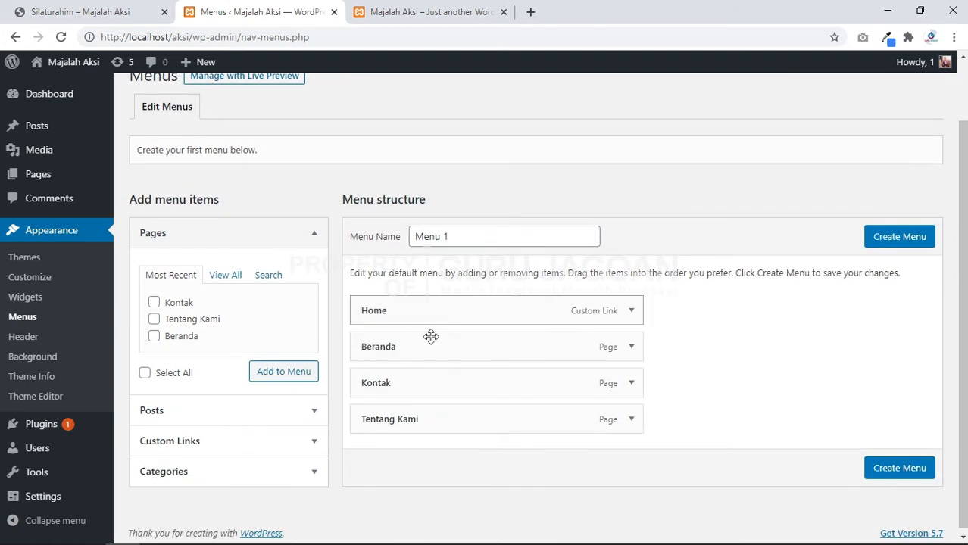
click(632, 311)
scroll(455, 322, down, 1)
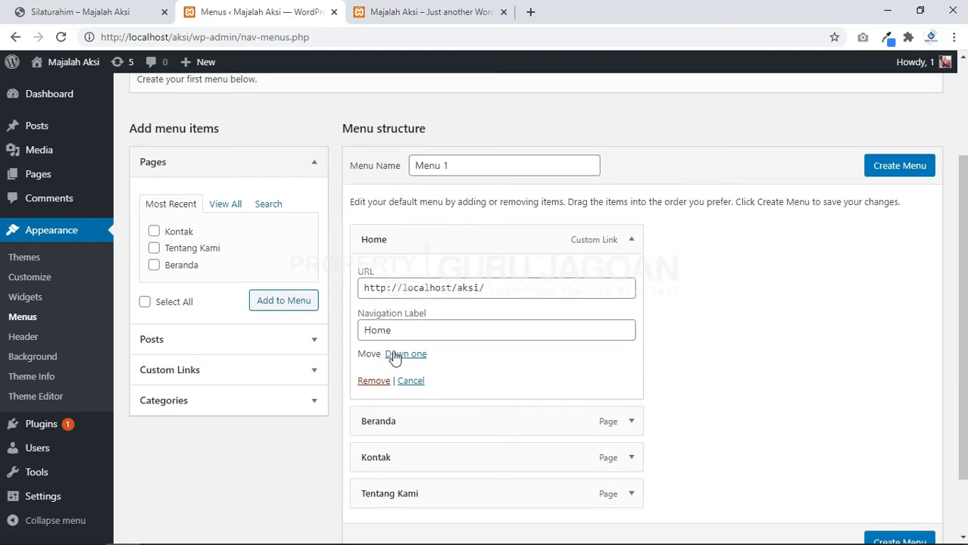
click(375, 382)
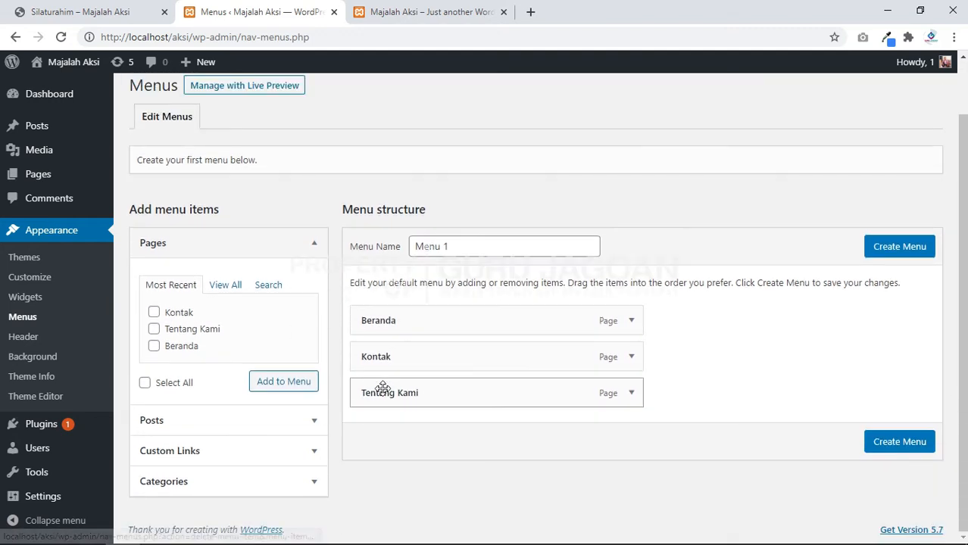
click(631, 322)
click(633, 322)
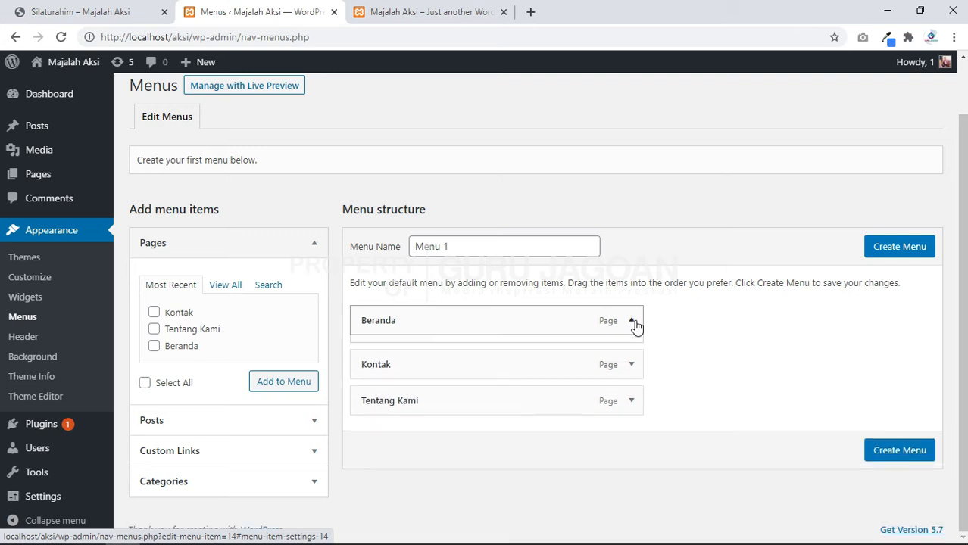
click(633, 323)
click(633, 322)
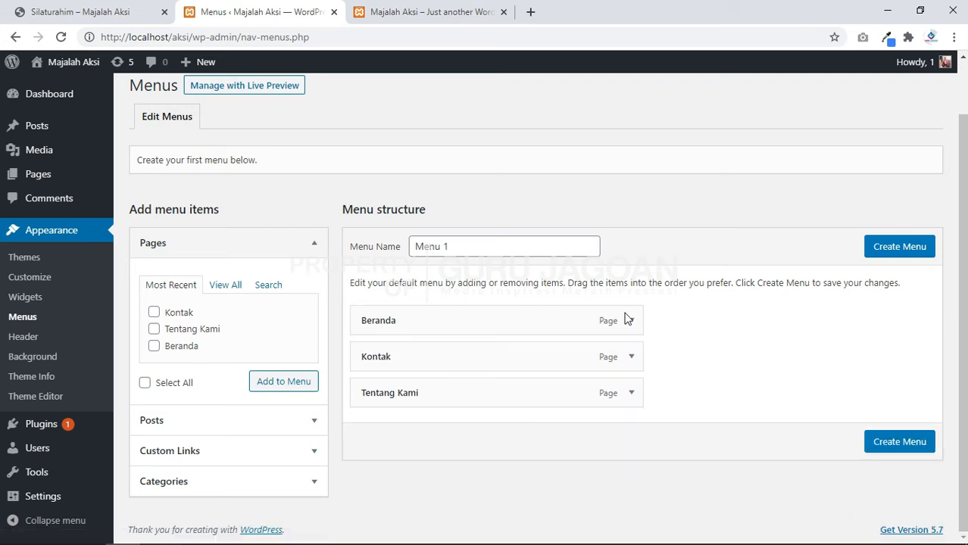
Step: Rename Menu 1 to 'Menu Utama' and create the menu
click(478, 246)
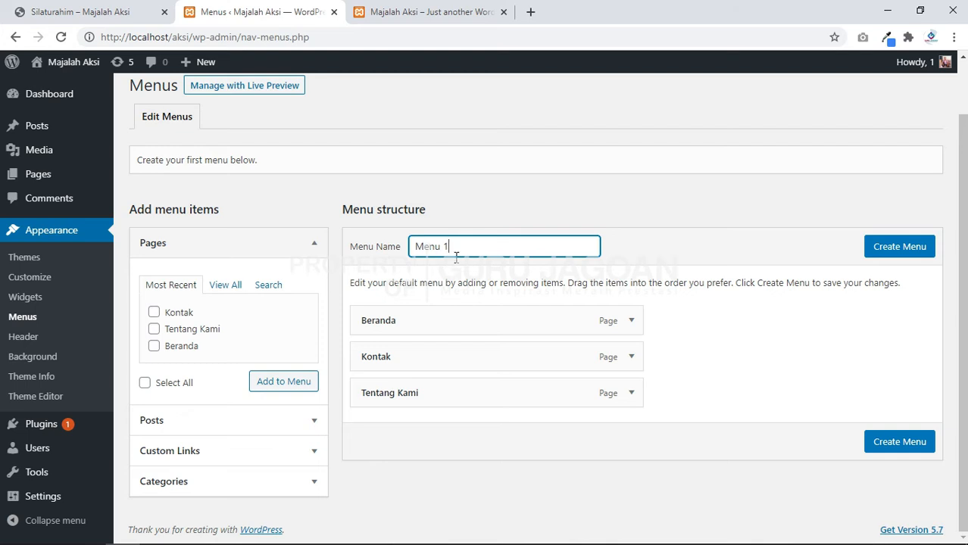
drag(456, 257, 336, 230)
drag(465, 255, 419, 240)
text(Menu )
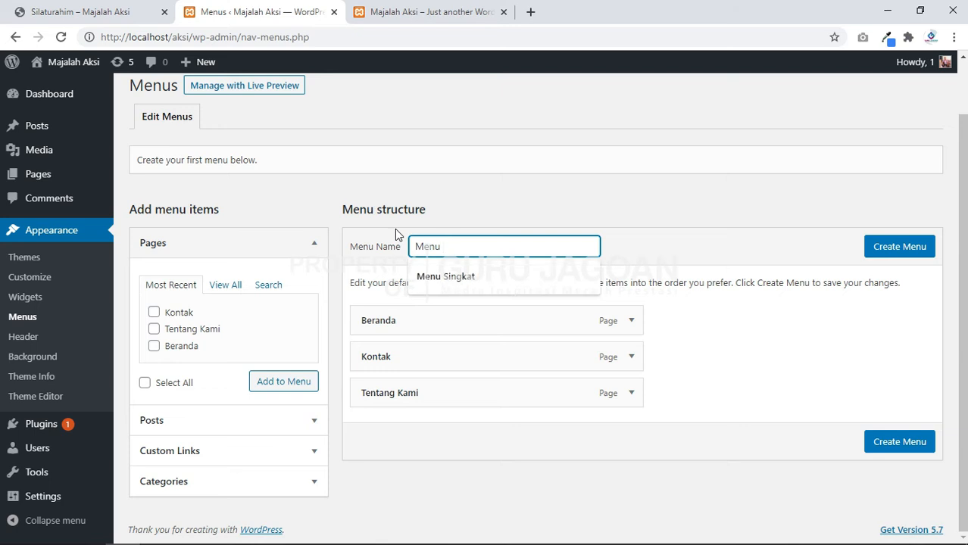
text(Utama)
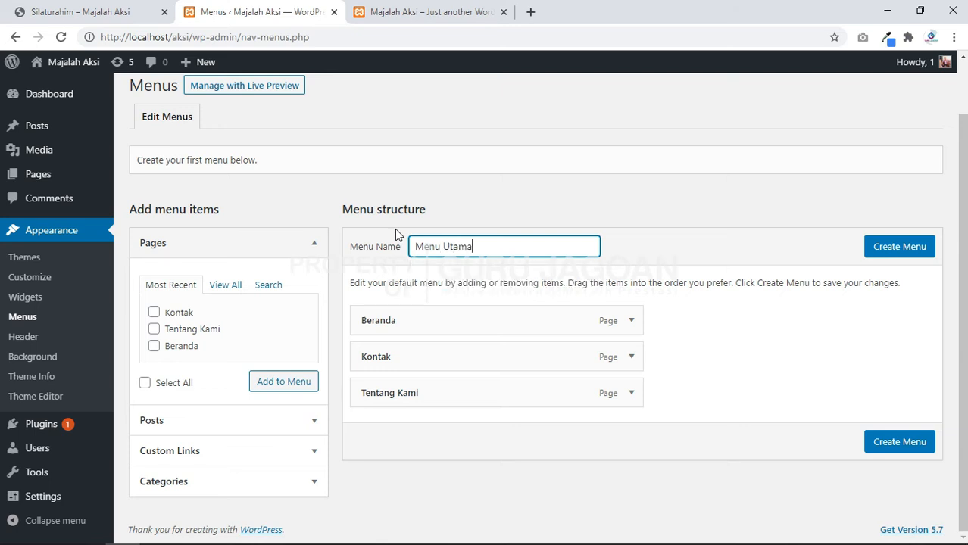
click(909, 254)
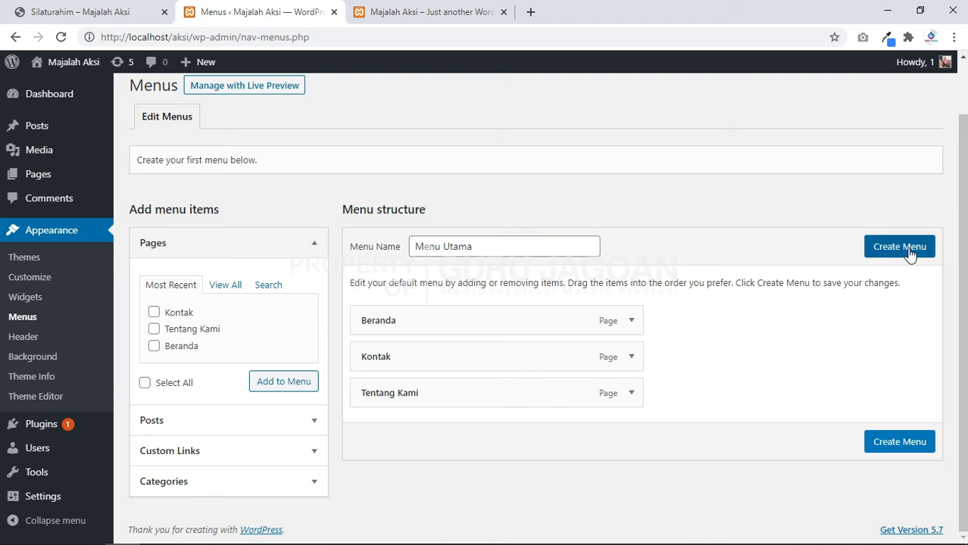
click(909, 255)
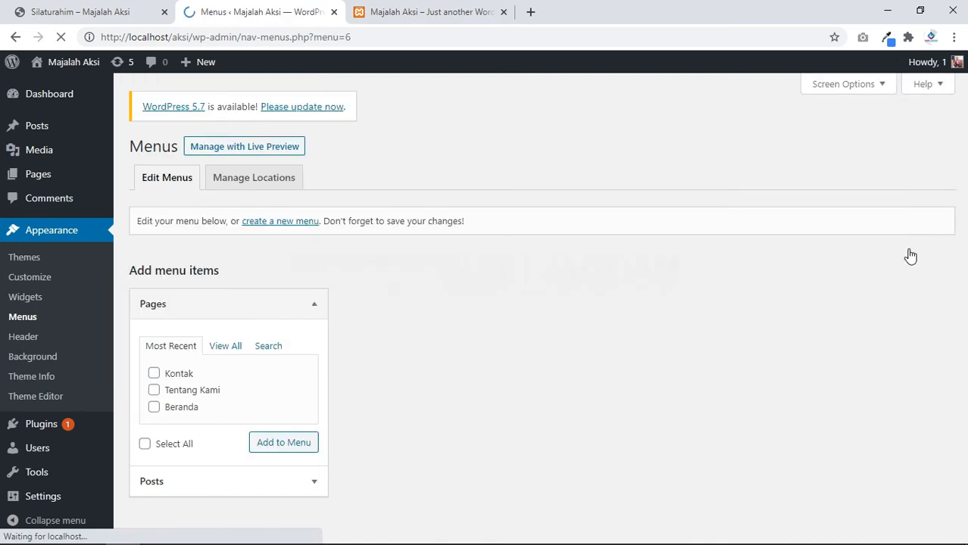
Step: Assign Menu Utama to the Main Navigation location, save it, and view the front page
drag(496, 309, 374, 309)
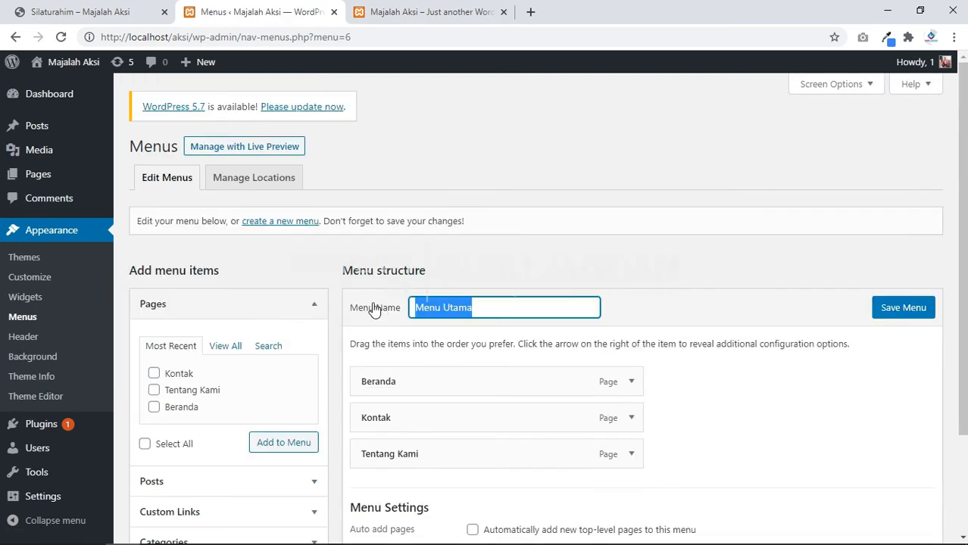
scroll(474, 281, down, 2)
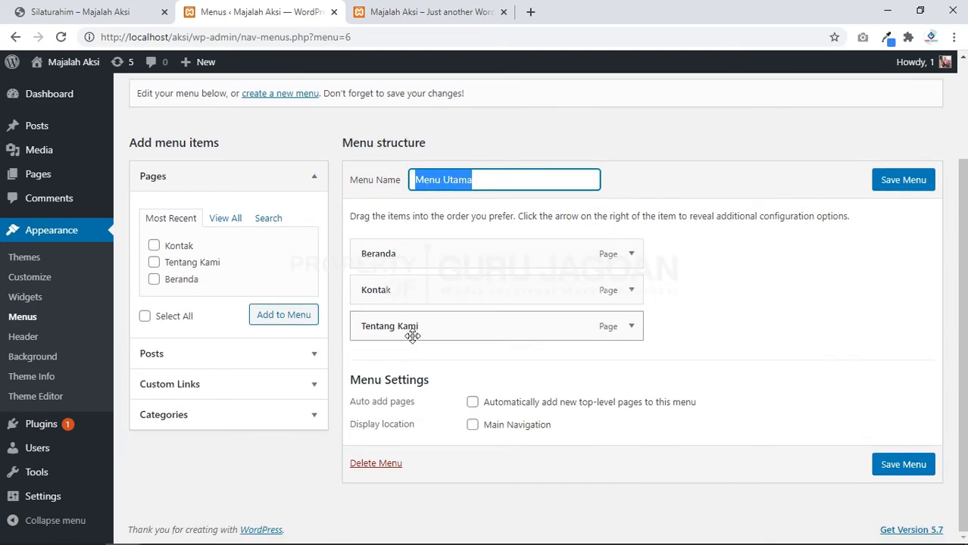
drag(350, 425, 417, 431)
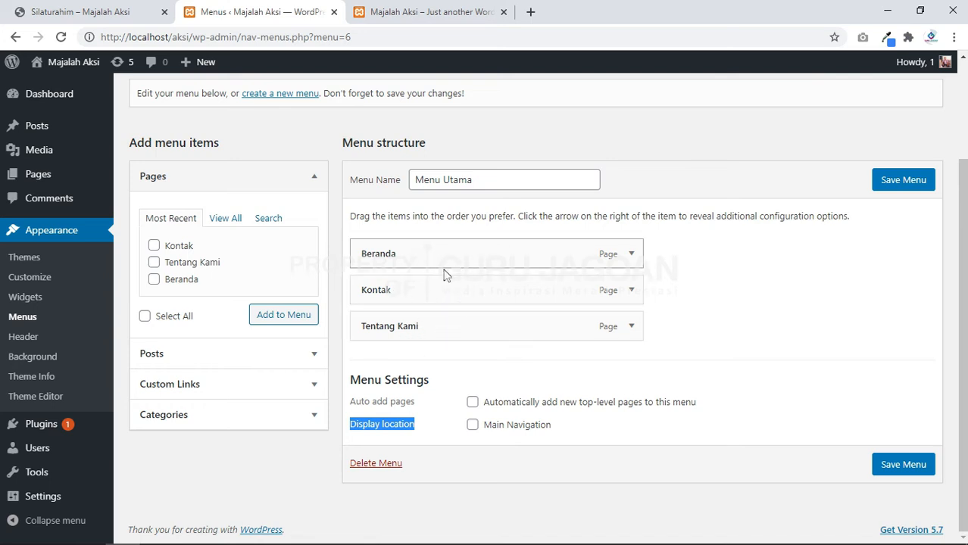
click(474, 427)
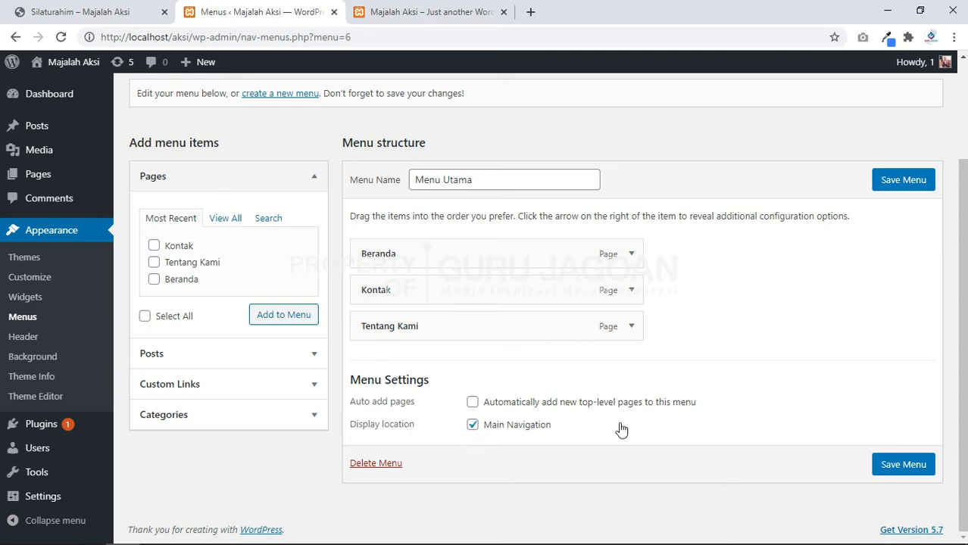
click(894, 465)
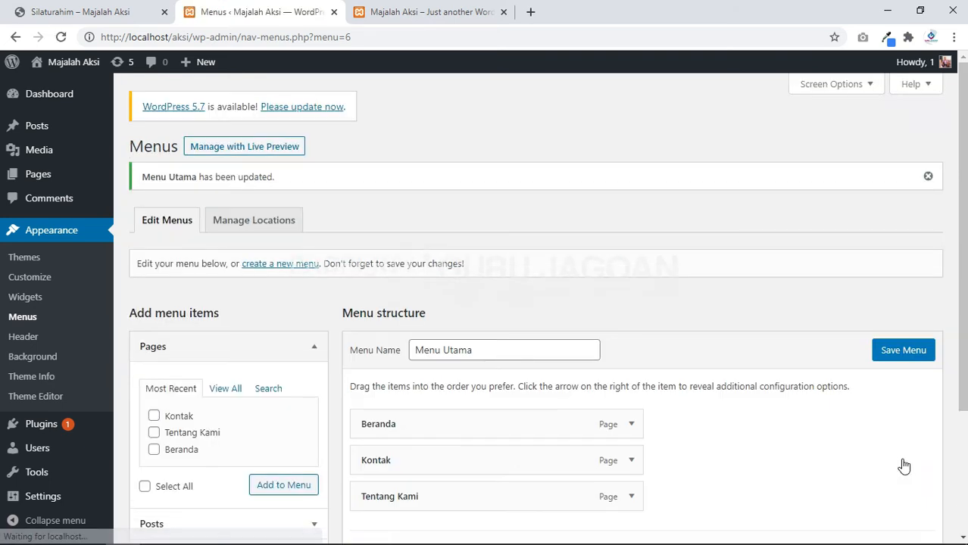
click(457, 18)
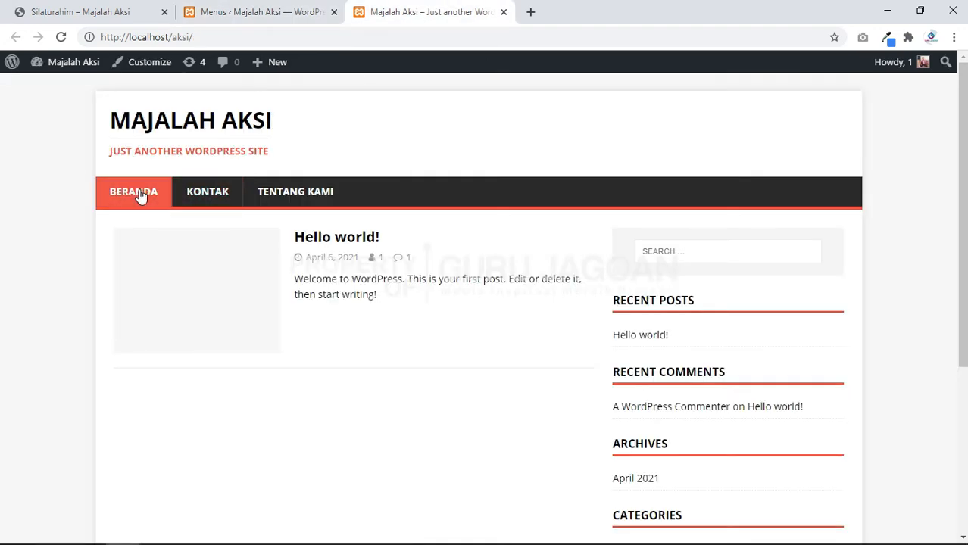
Step: Reload the local site and compare its menu order with the reference site's
click(62, 38)
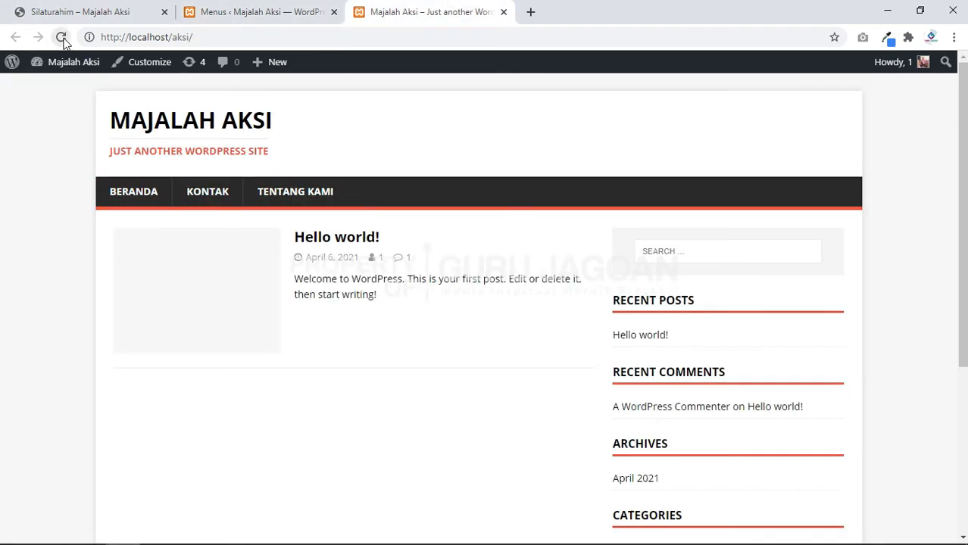
click(254, 12)
scroll(536, 356, down, 3)
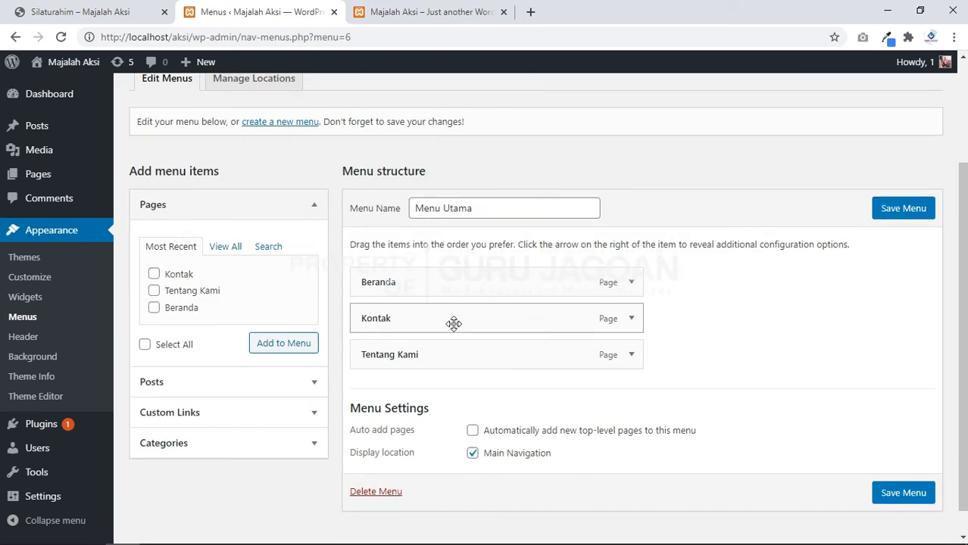
click(80, 10)
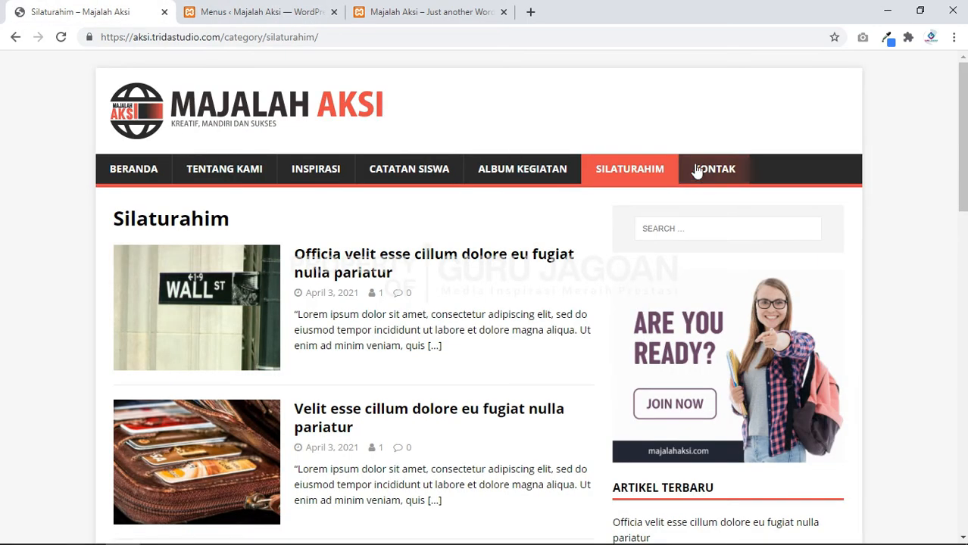
click(472, 9)
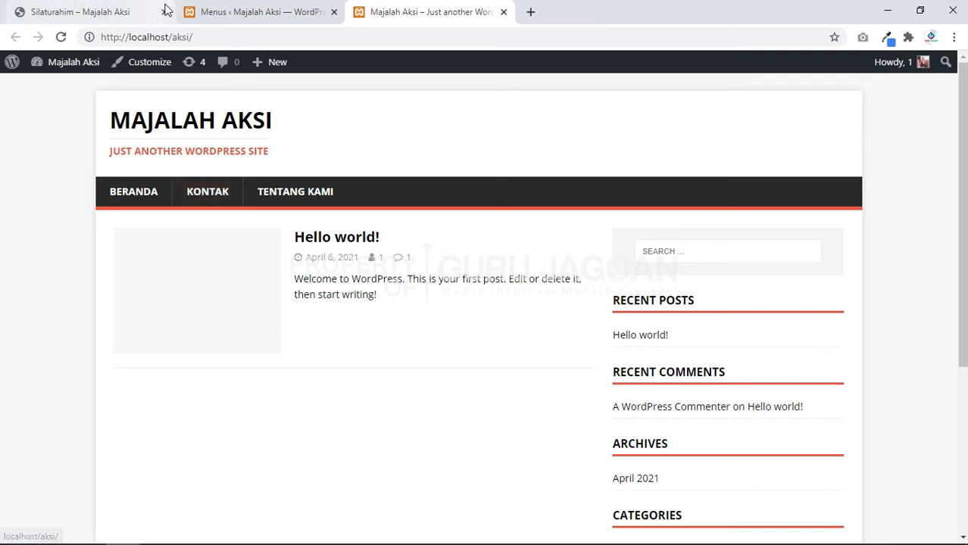
click(250, 11)
Step: Move Kontak below Tentang Kami, save Menu Utama, and reload the site to check
drag(419, 326, 620, 390)
drag(569, 371, 544, 377)
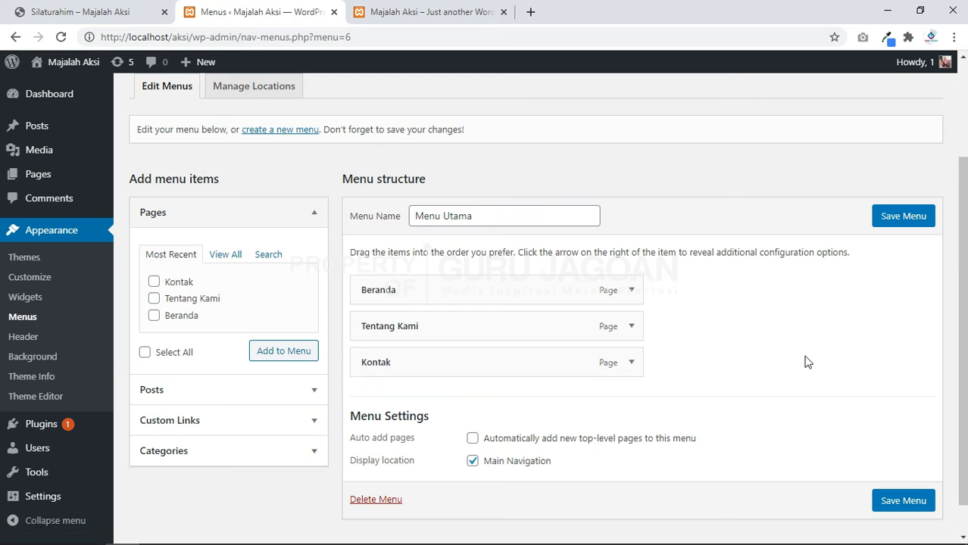
click(904, 217)
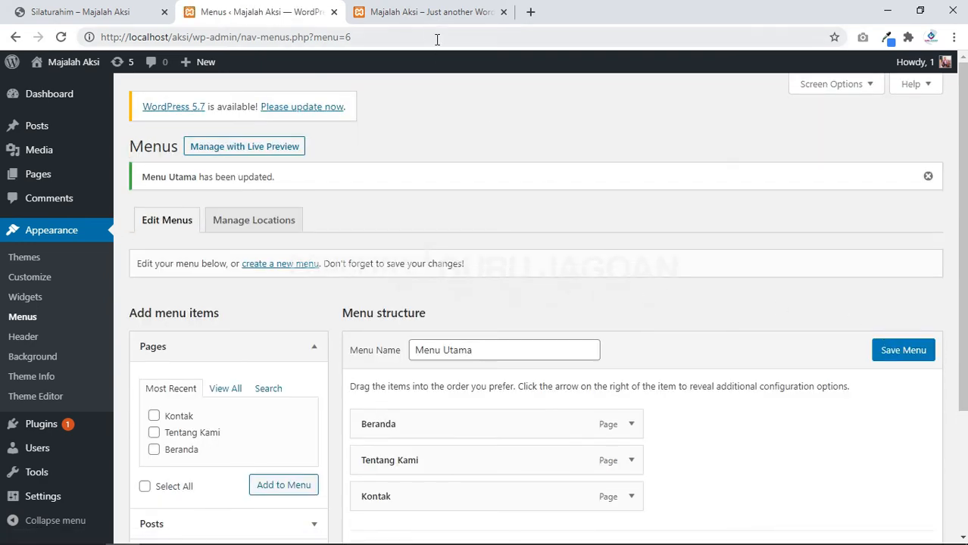
click(422, 11)
key(F5)
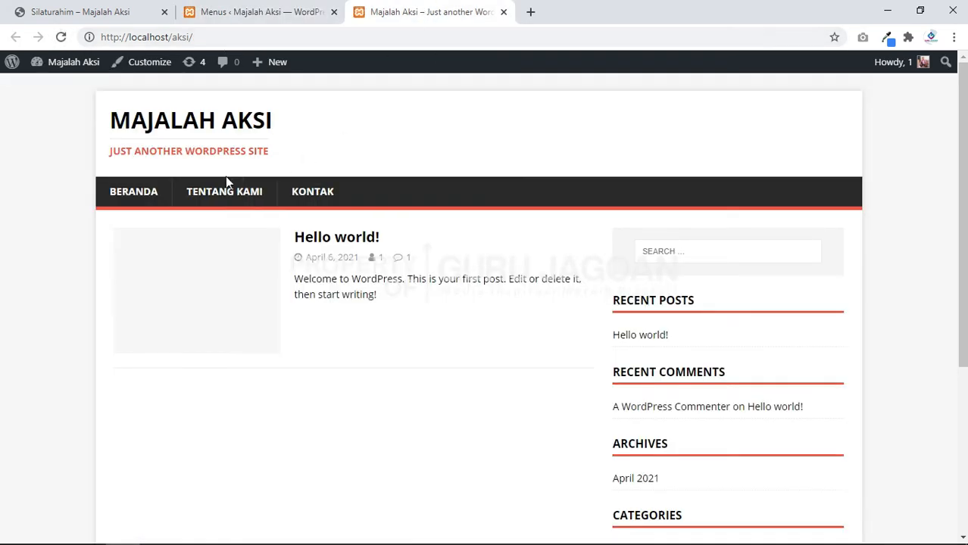
click(275, 6)
scroll(536, 286, down, 2)
Step: Nest Tentang Kami under Beranda, save, and check the dropdown on the local site
drag(406, 339, 447, 372)
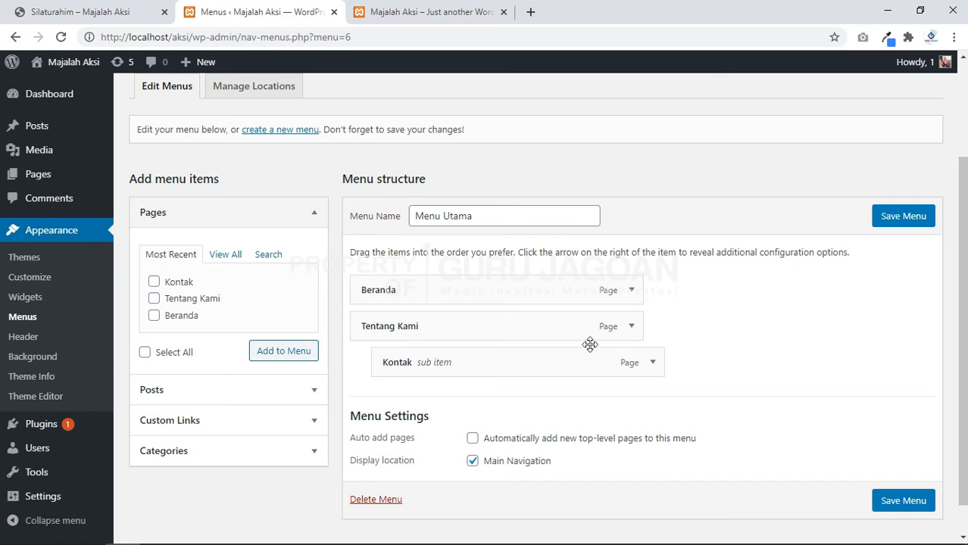
drag(419, 331, 445, 332)
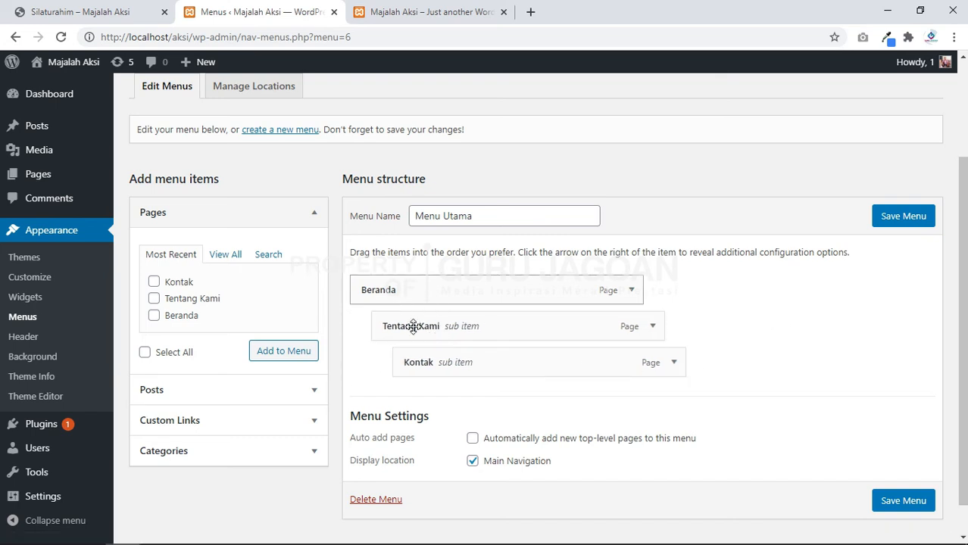
click(904, 501)
key(ctrl+Tab)
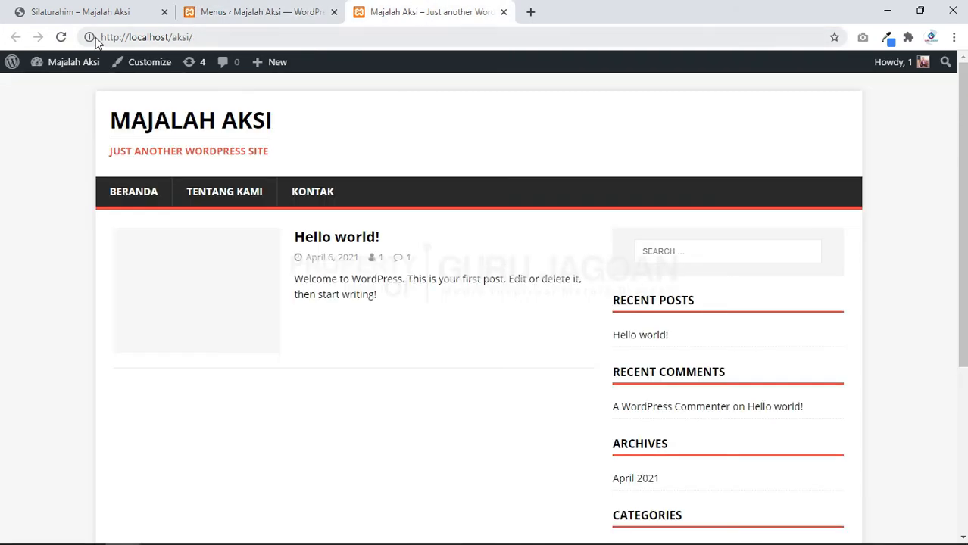
click(60, 37)
mouse_move(179, 199)
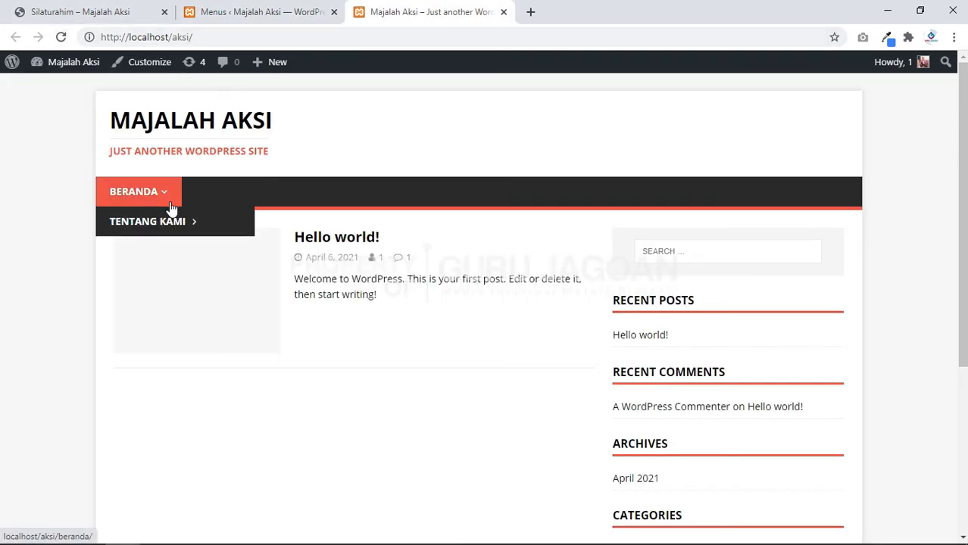
mouse_move(182, 221)
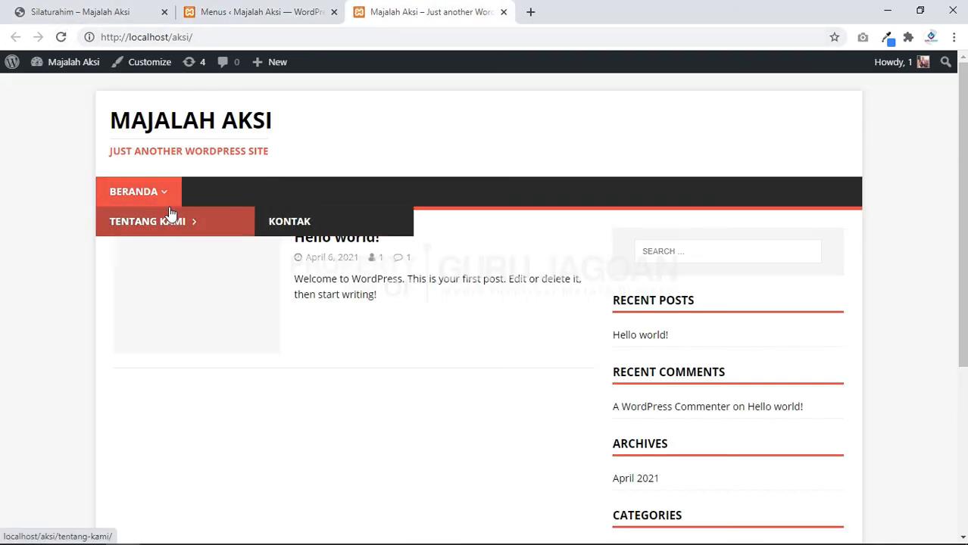
Step: Flatten Menu Utama so Beranda, Tentang Kami and Kontak are top-level, save, and recheck the site
click(256, 10)
scroll(464, 213, down, 2)
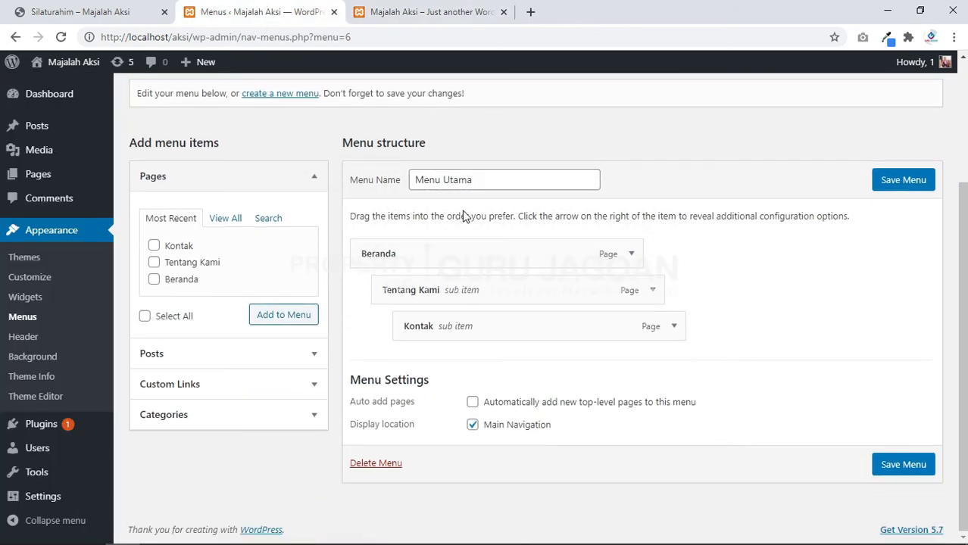
drag(465, 292, 412, 377)
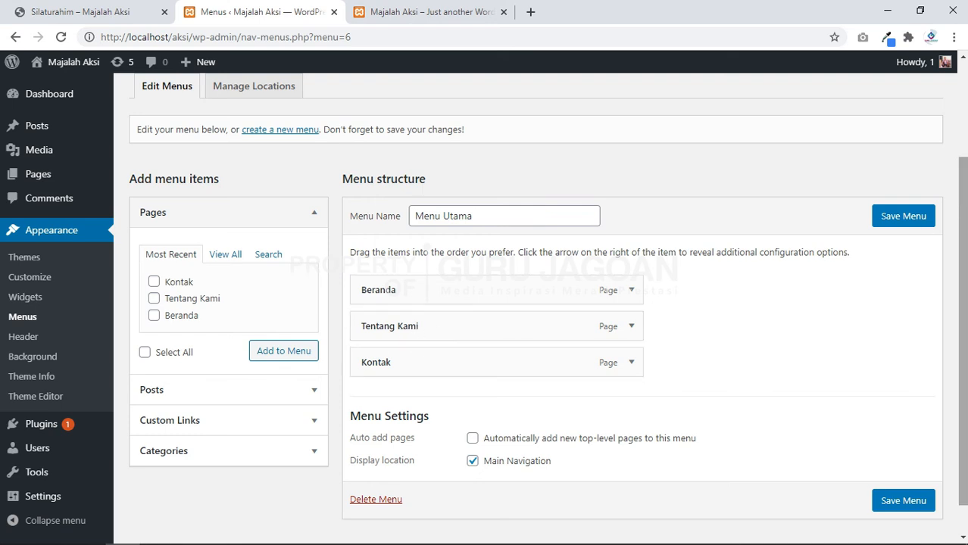
click(901, 216)
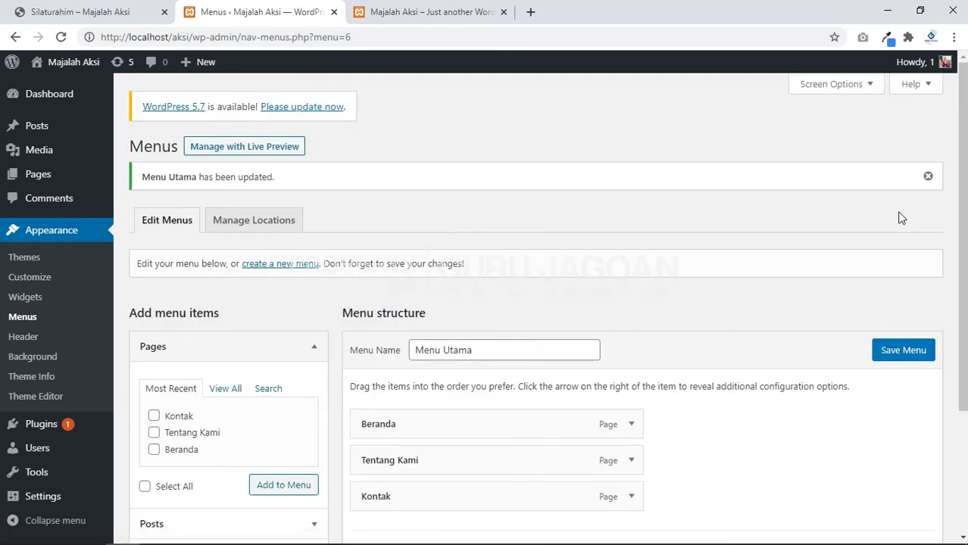
click(382, 6)
click(60, 37)
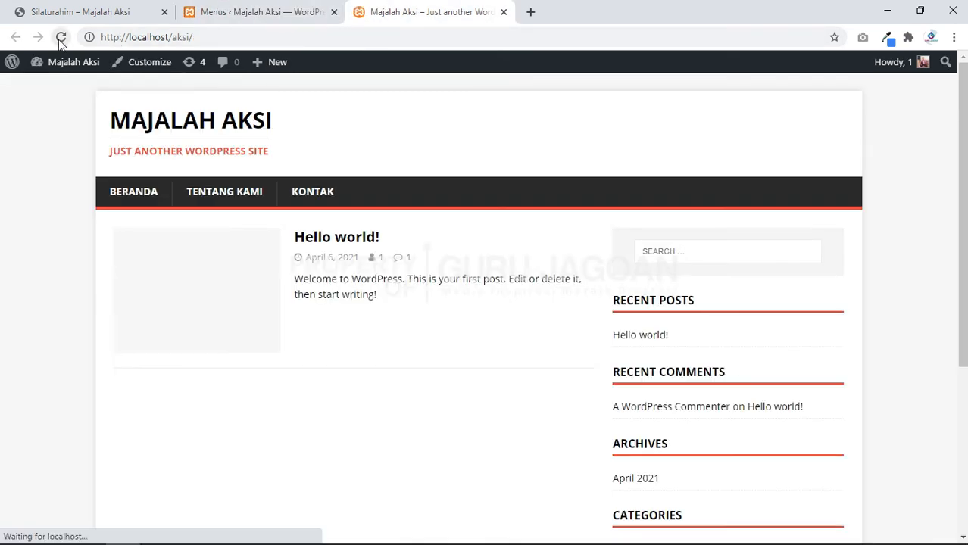
click(263, 9)
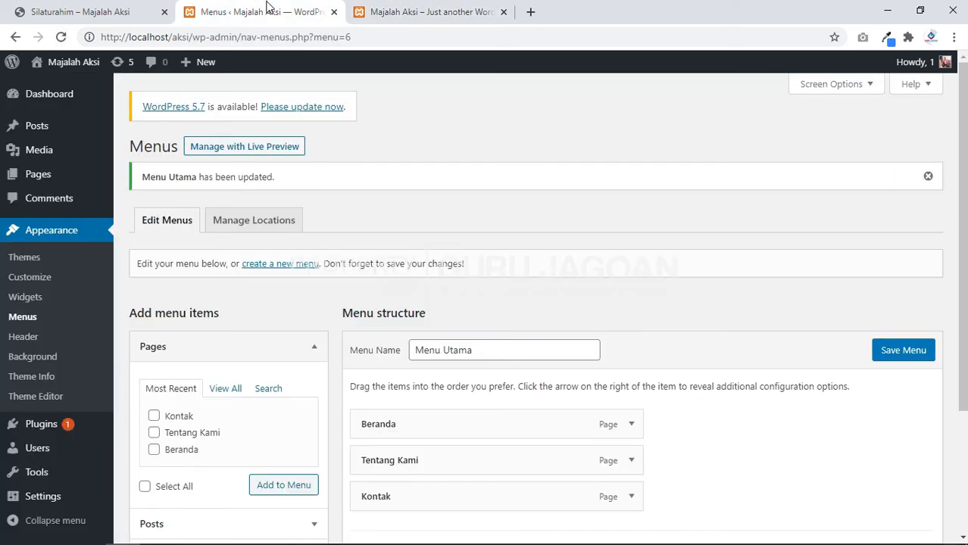
Step: Compare the reference site's navigation with the local site before editing Menu Utama
click(76, 9)
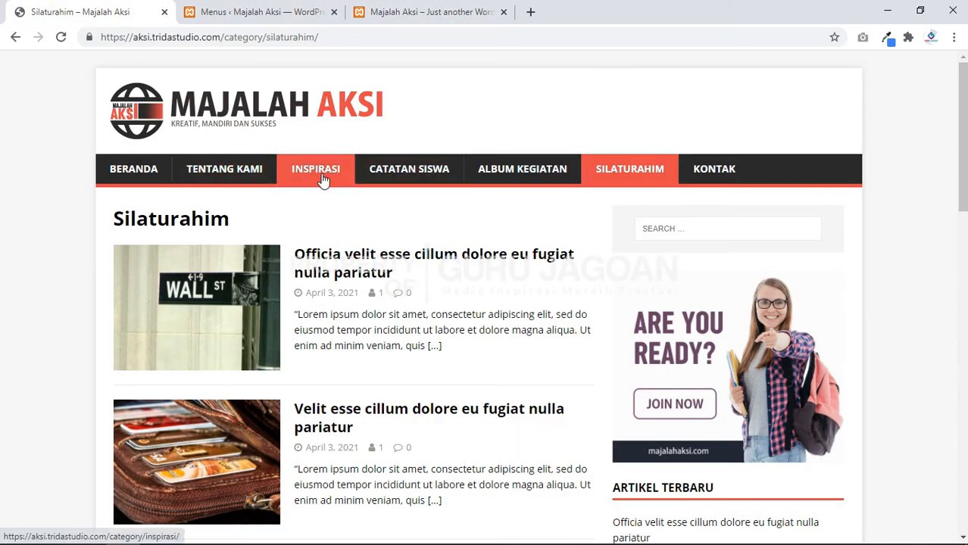
click(387, 9)
click(325, 8)
scroll(318, 229, down, 2)
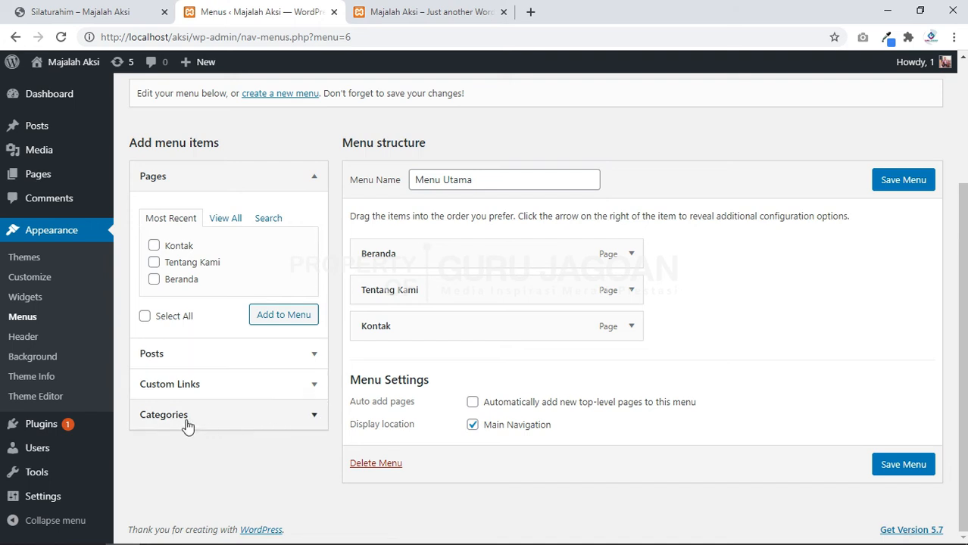
Step: Add all categories except Uncategorized to Menu Utama from the Categories View All list
click(315, 416)
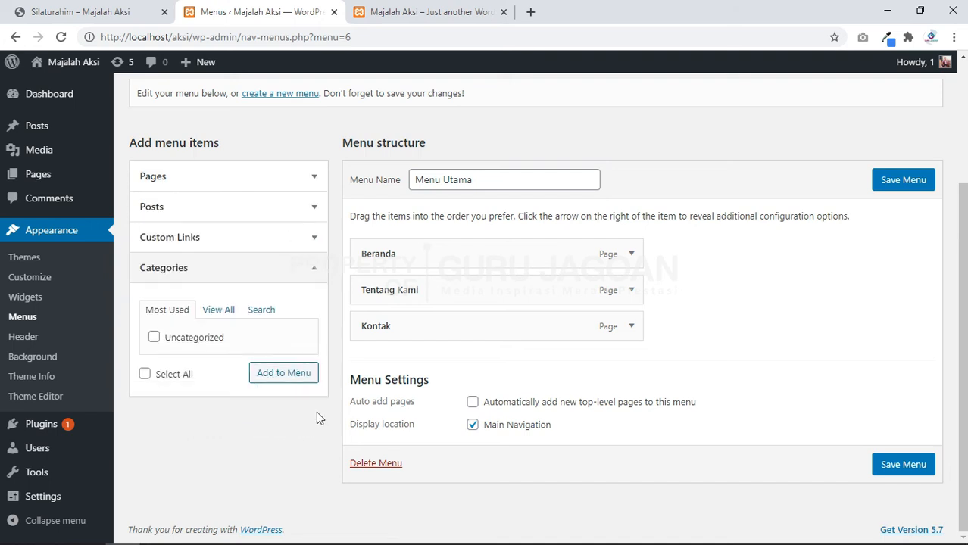
click(221, 316)
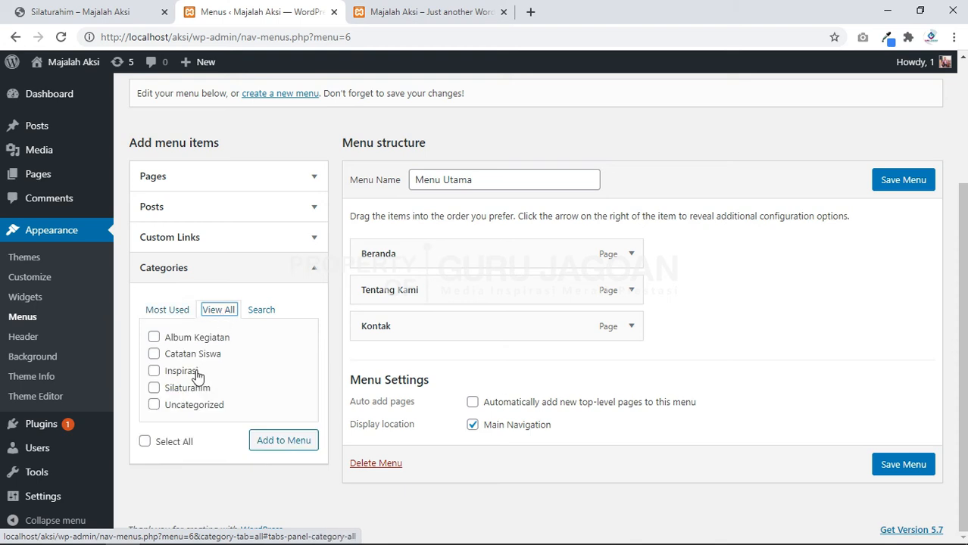
click(146, 442)
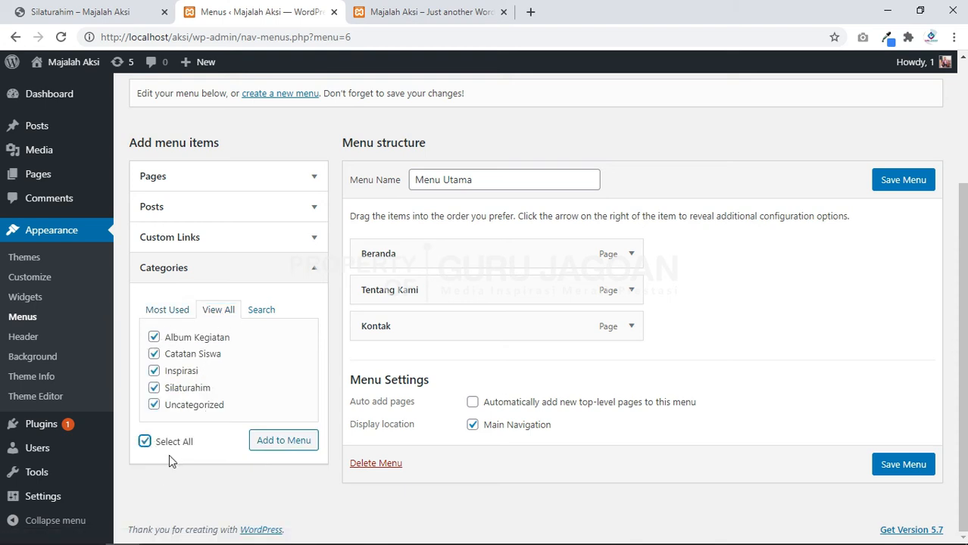
click(157, 406)
click(254, 410)
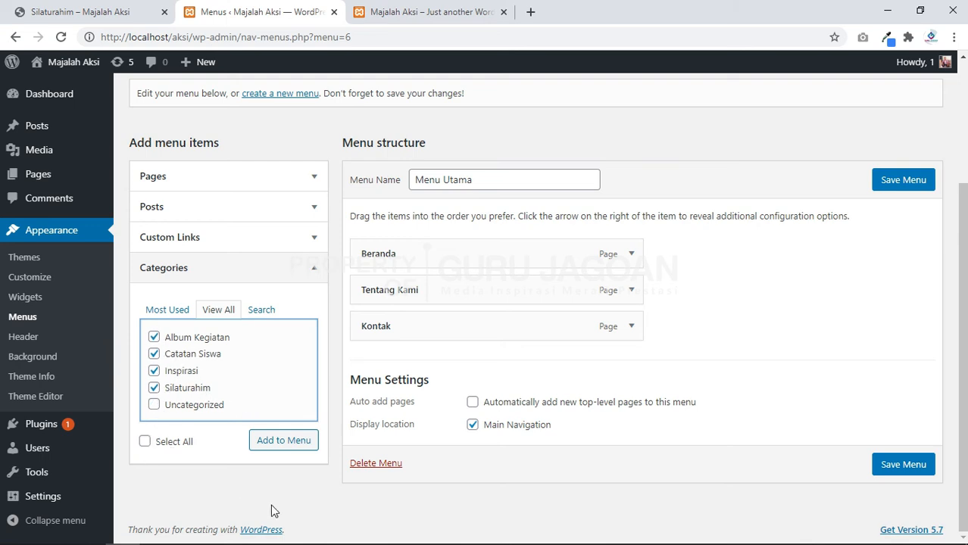
click(282, 448)
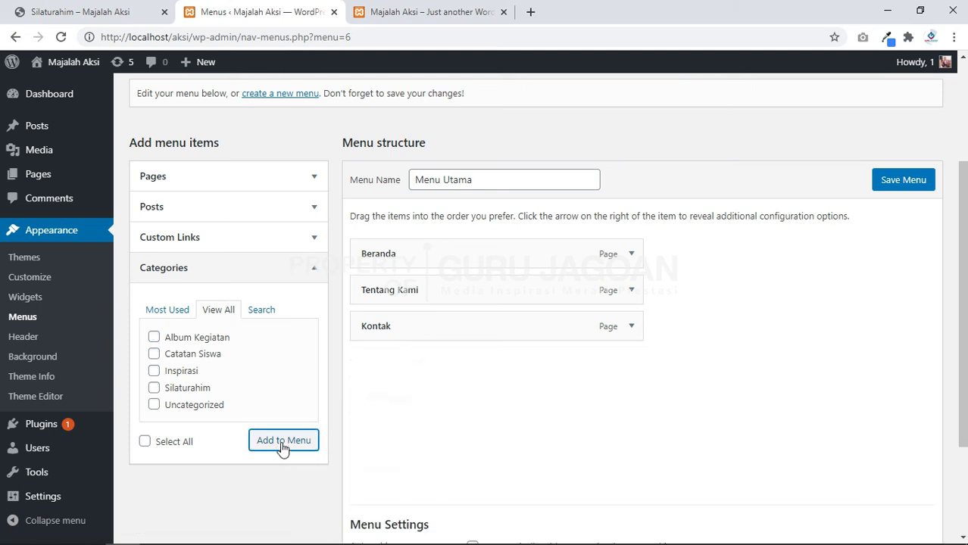
scroll(391, 340, down, 2)
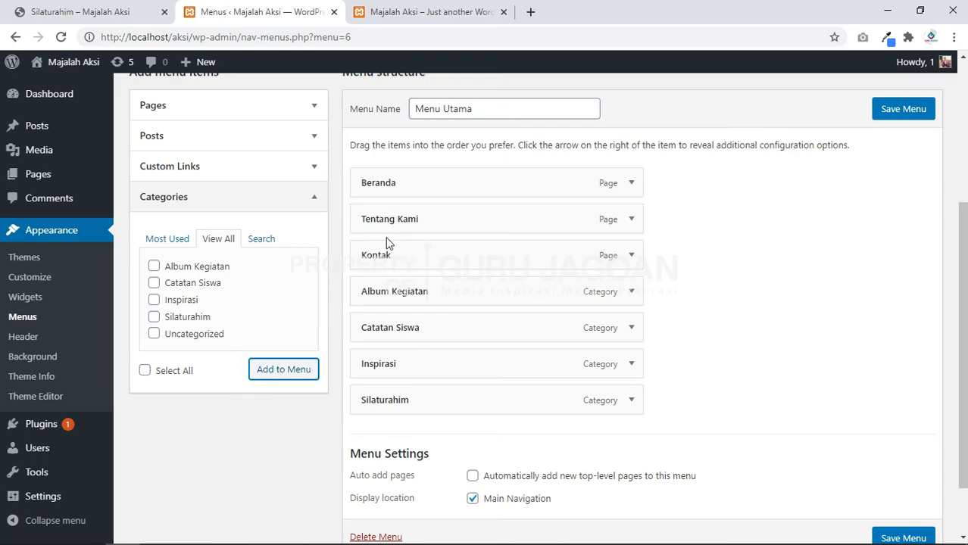
Step: Move Kontak to the end of Menu Utama, following the reference menu order
click(105, 9)
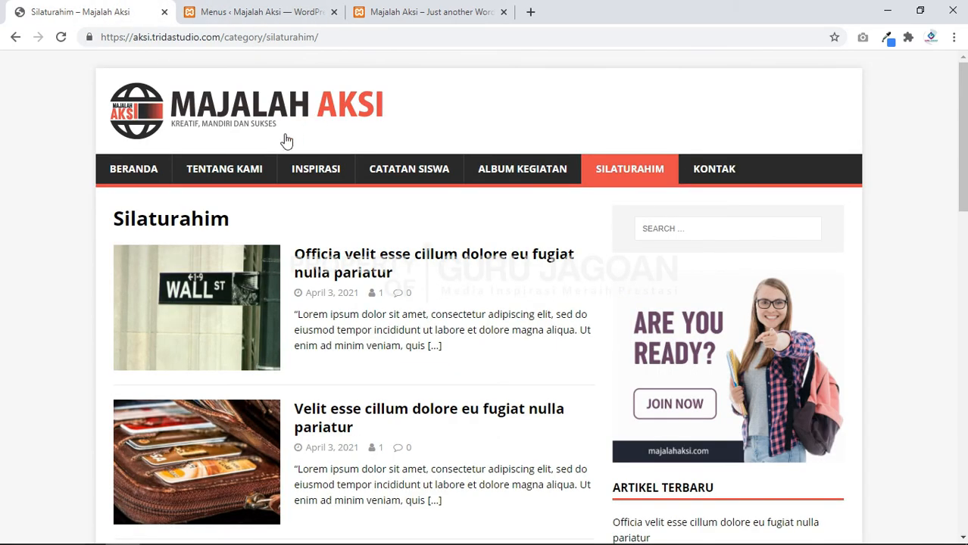
click(261, 9)
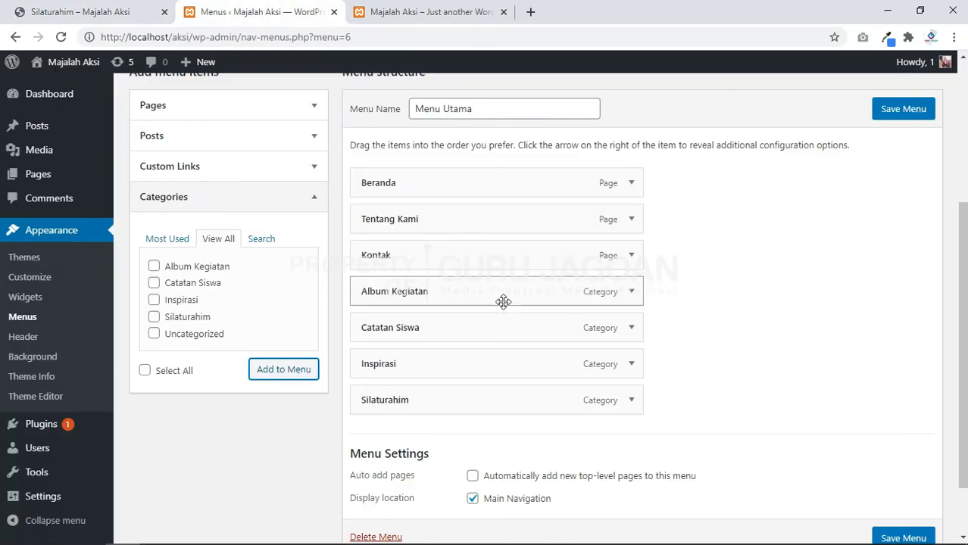
drag(445, 263, 452, 418)
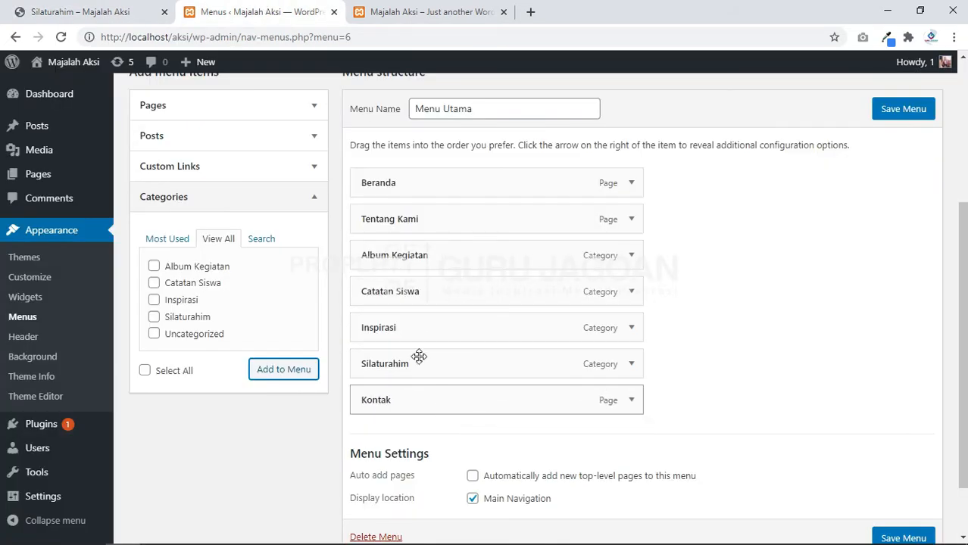
Step: Move Inspirasi and Catatan Siswa above Album Kegiatan and save Menu Utama
click(72, 7)
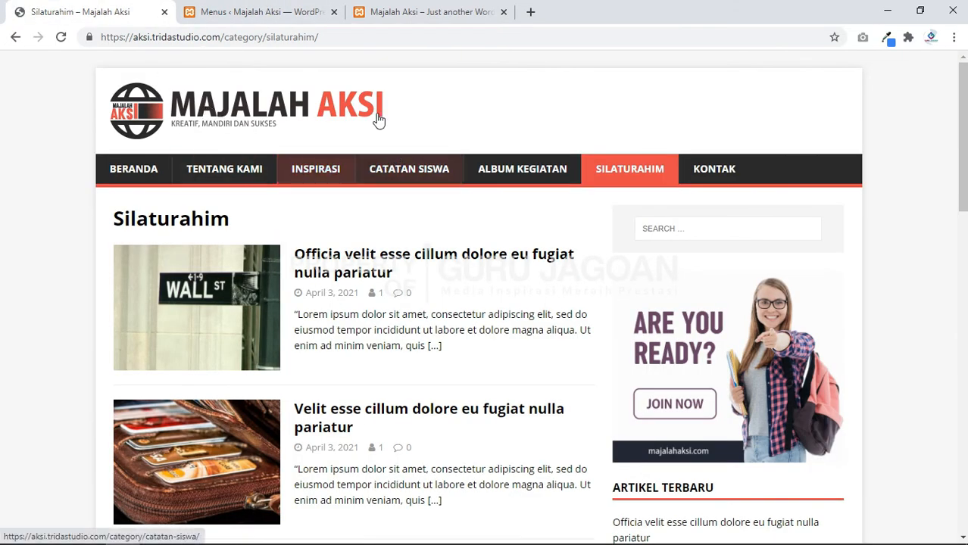
click(261, 11)
mouse_move(401, 331)
mouse_down()
mouse_move(402, 253)
mouse_move(402, 312)
mouse_up()
click(150, 9)
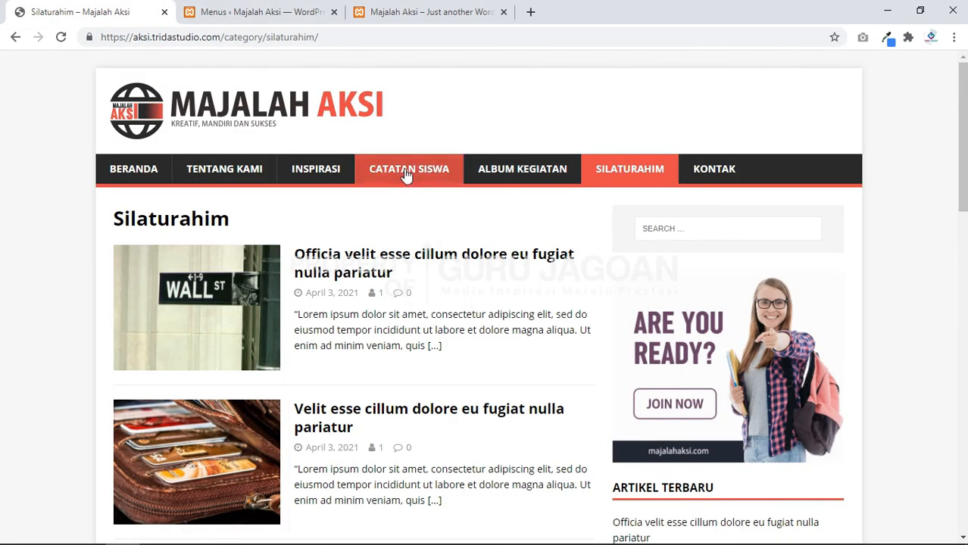
click(242, 11)
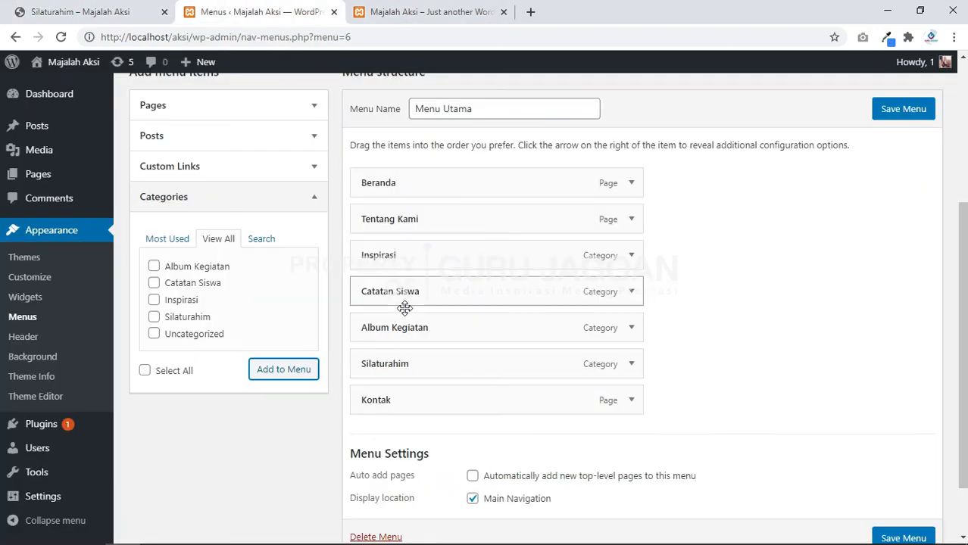
click(826, 332)
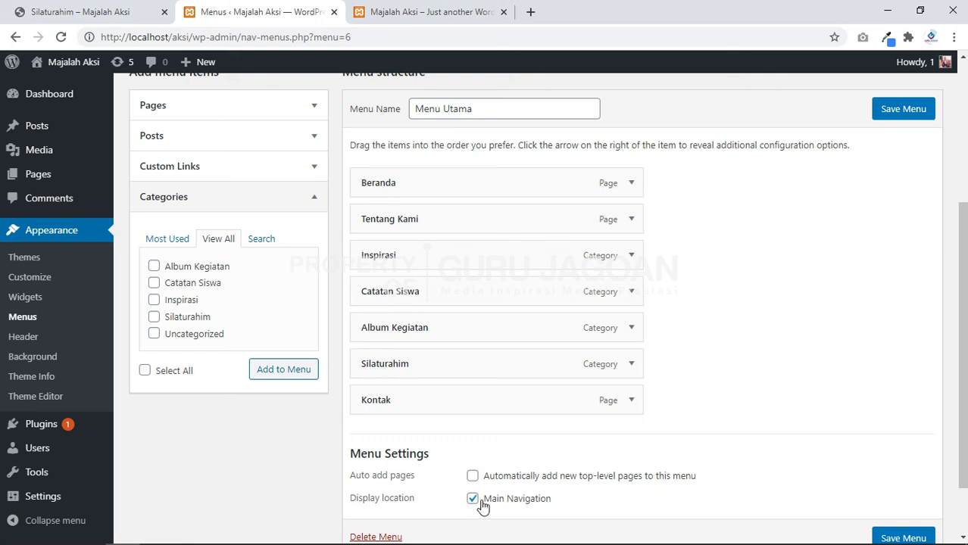
click(903, 110)
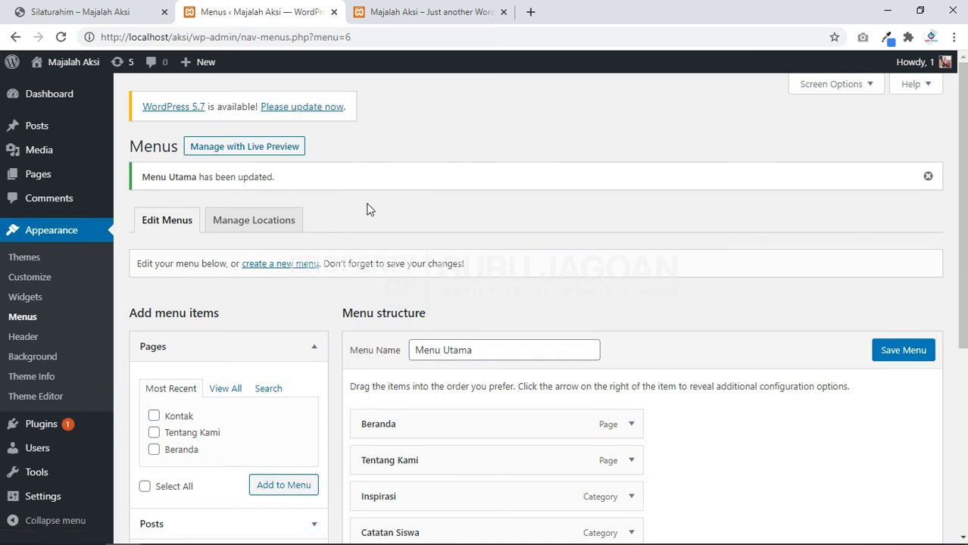
Step: Reload the local site and compare its seven-item menu with the reference navigation
click(402, 9)
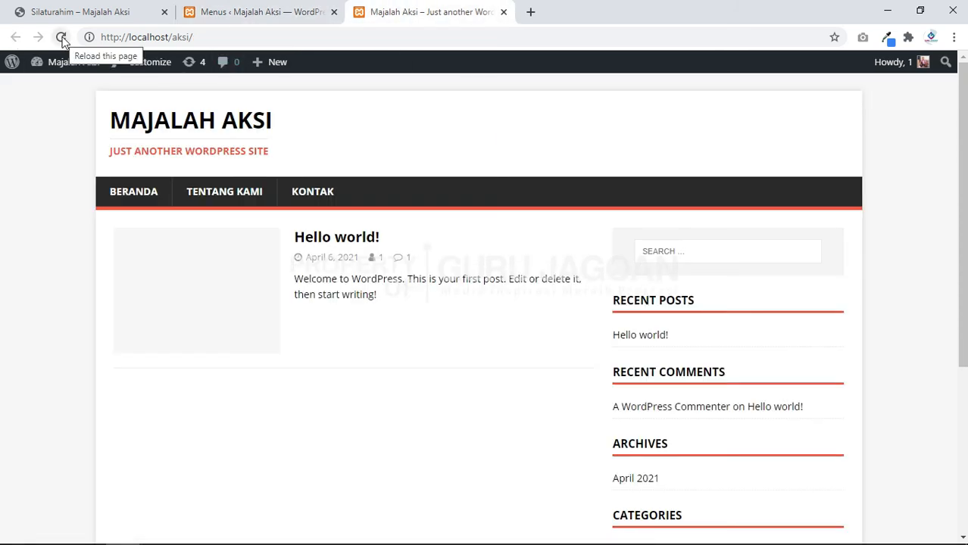
click(62, 38)
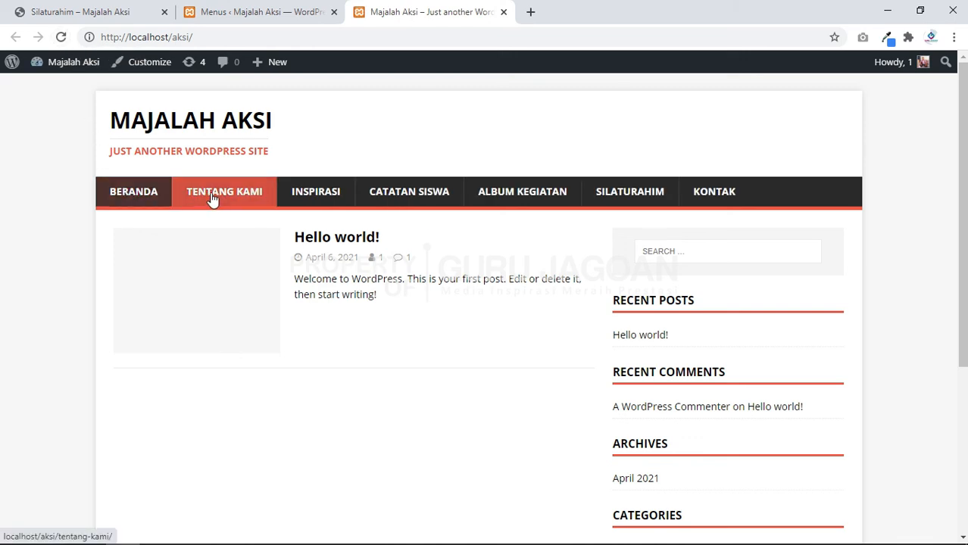
click(106, 13)
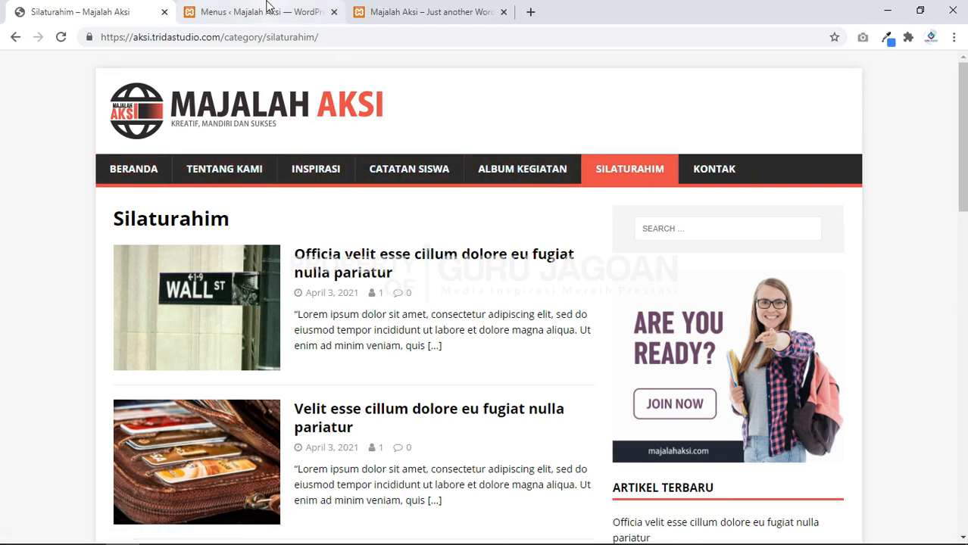
click(406, 7)
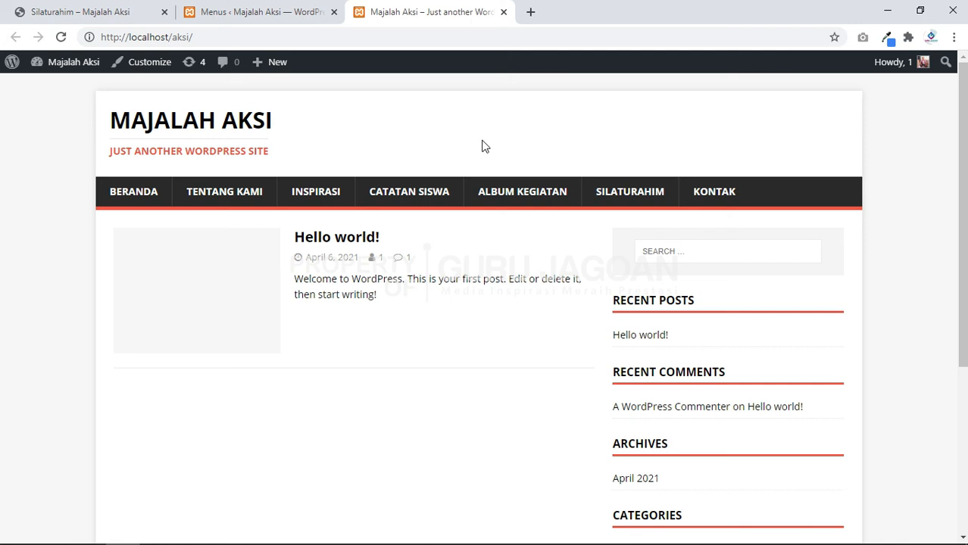
Step: Open the reference site's Beranda home page and scroll through its Catatan Siswa section
click(117, 10)
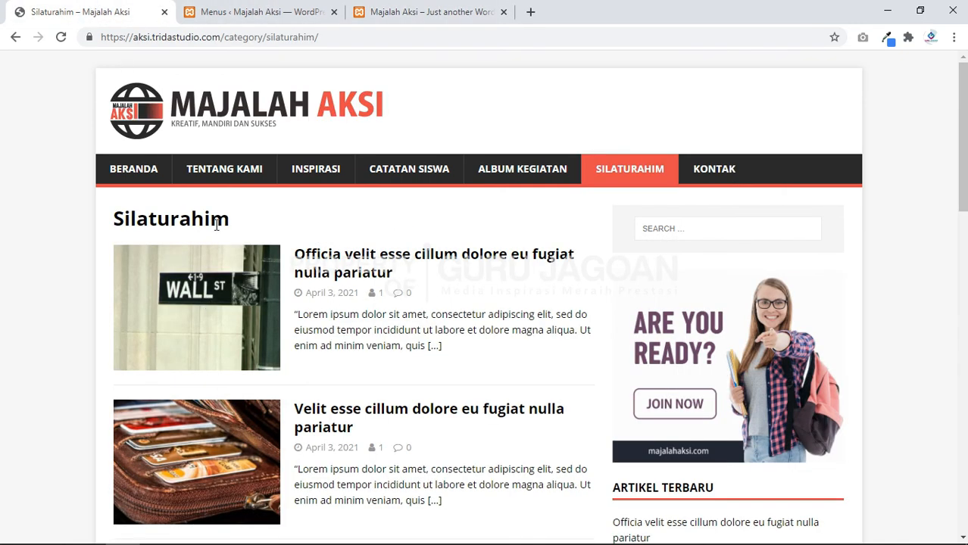
click(129, 172)
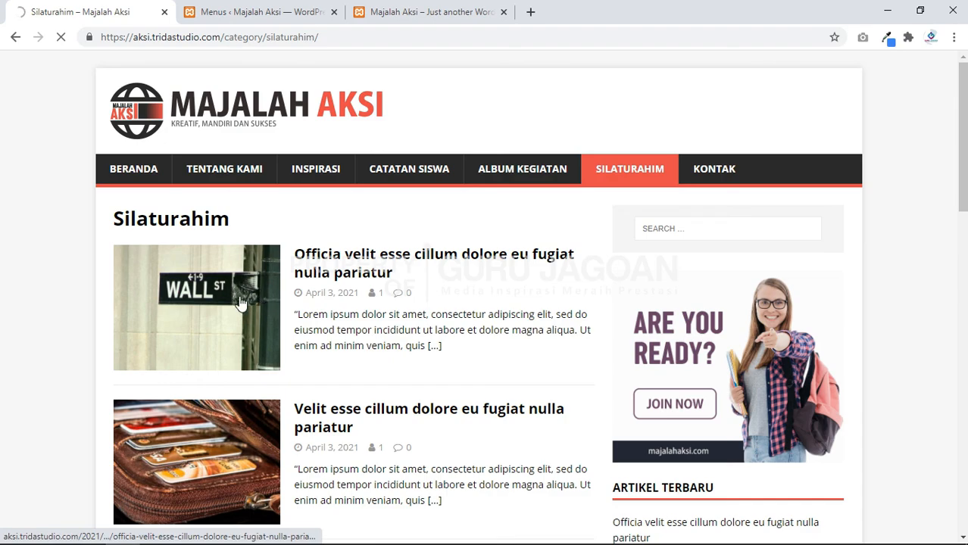
scroll(322, 299, down, 5)
scroll(352, 303, up, 5)
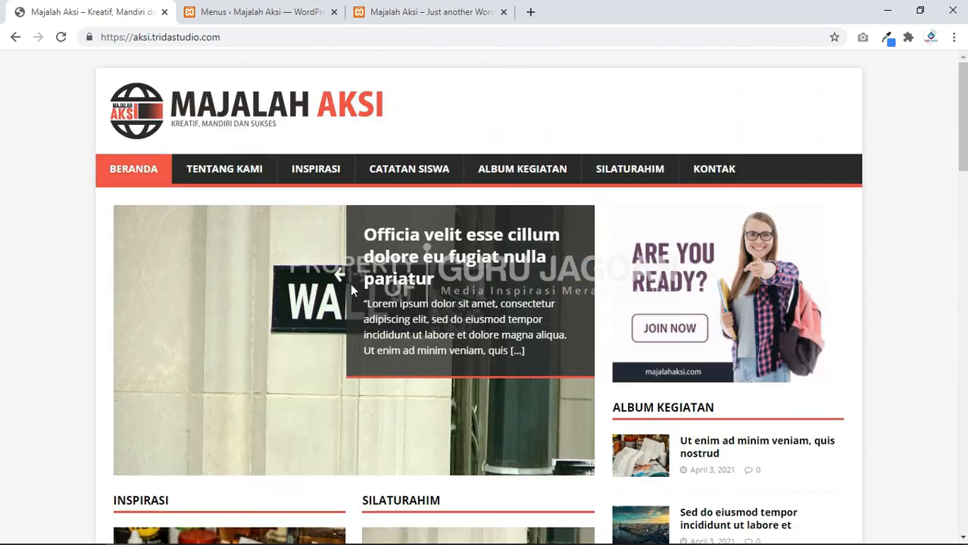
scroll(430, 361, down, 3)
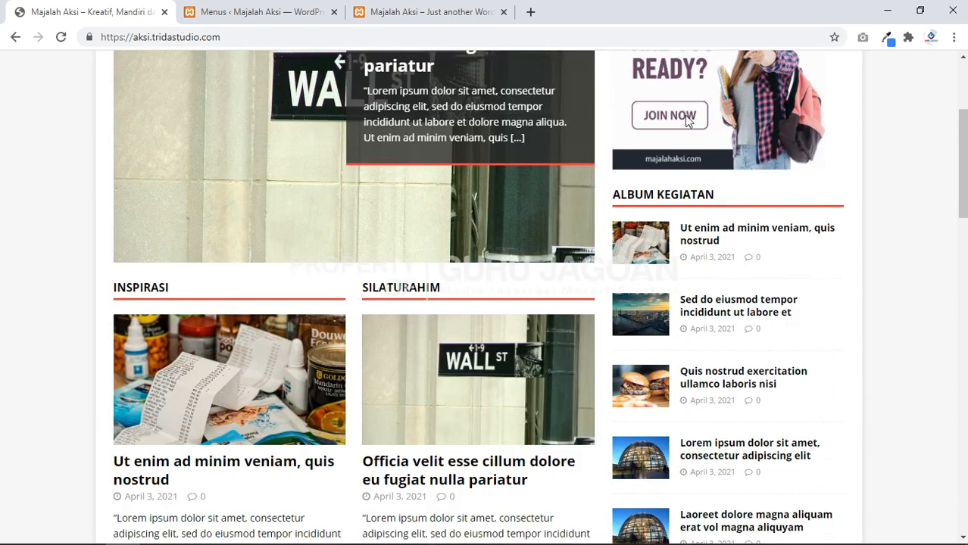
scroll(584, 300, down, 12)
scroll(402, 353, up, 3)
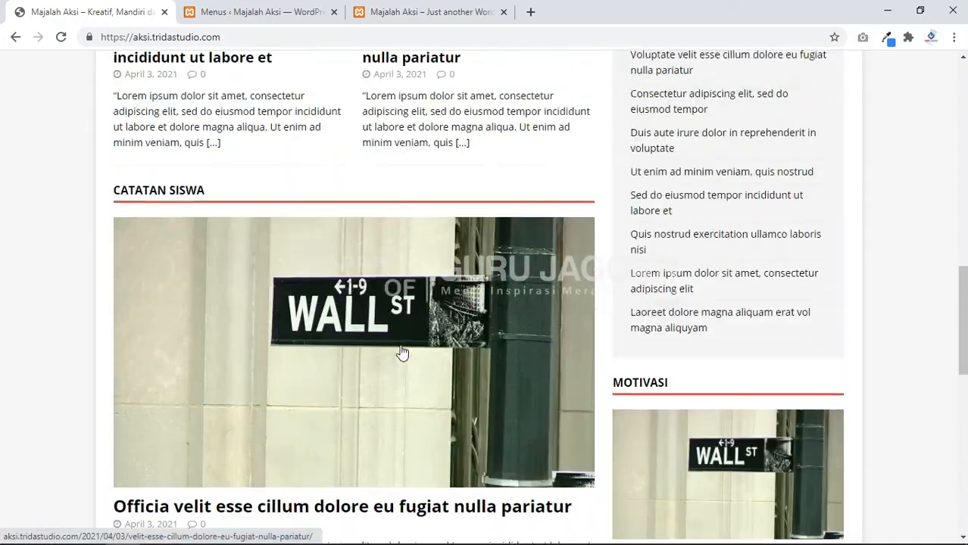
scroll(402, 353, up, 12)
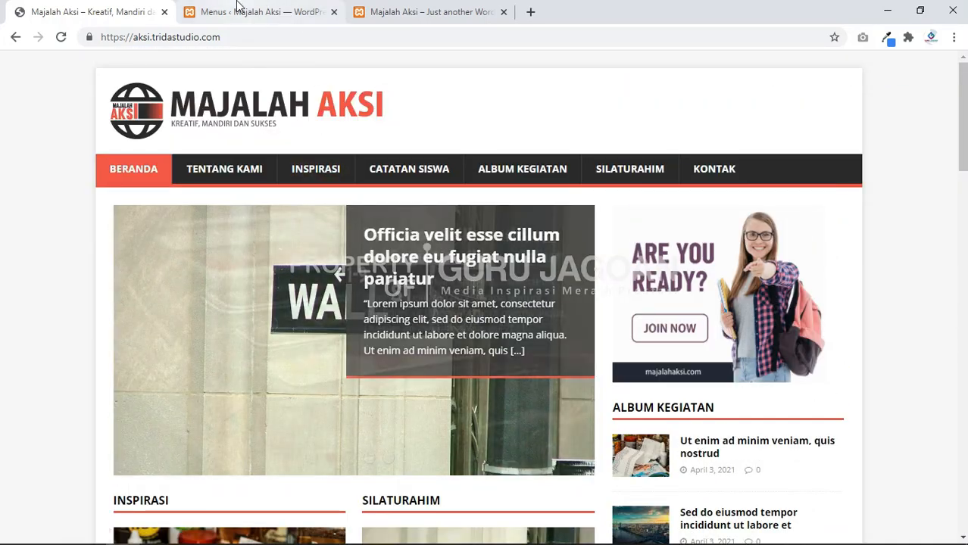